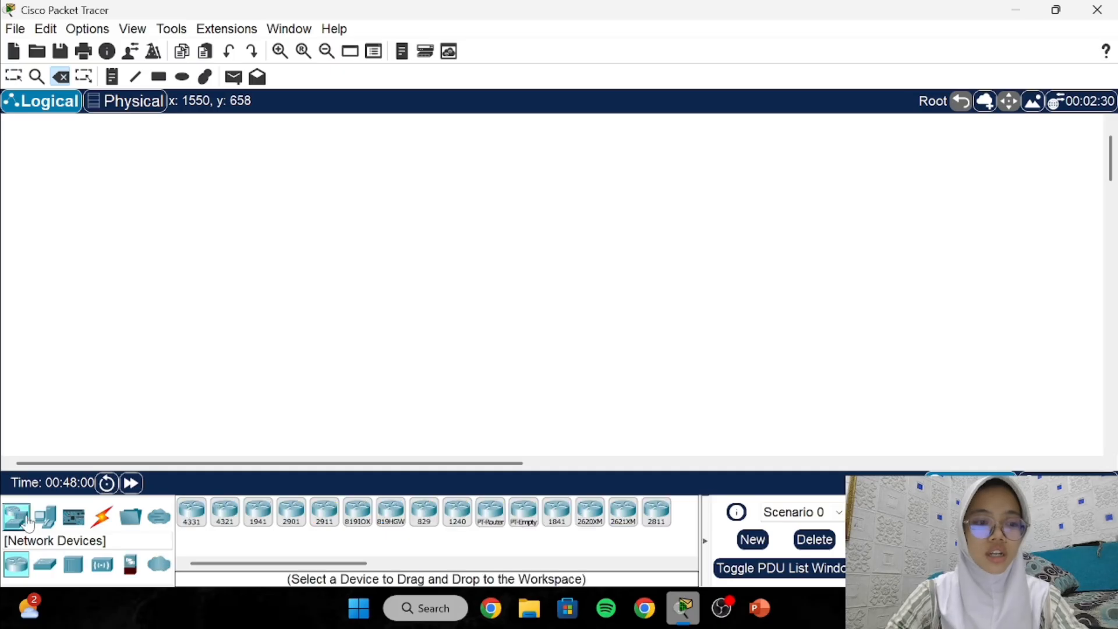
Place a 2960 switch on the workspace with a PC directly below it.
click(45, 565)
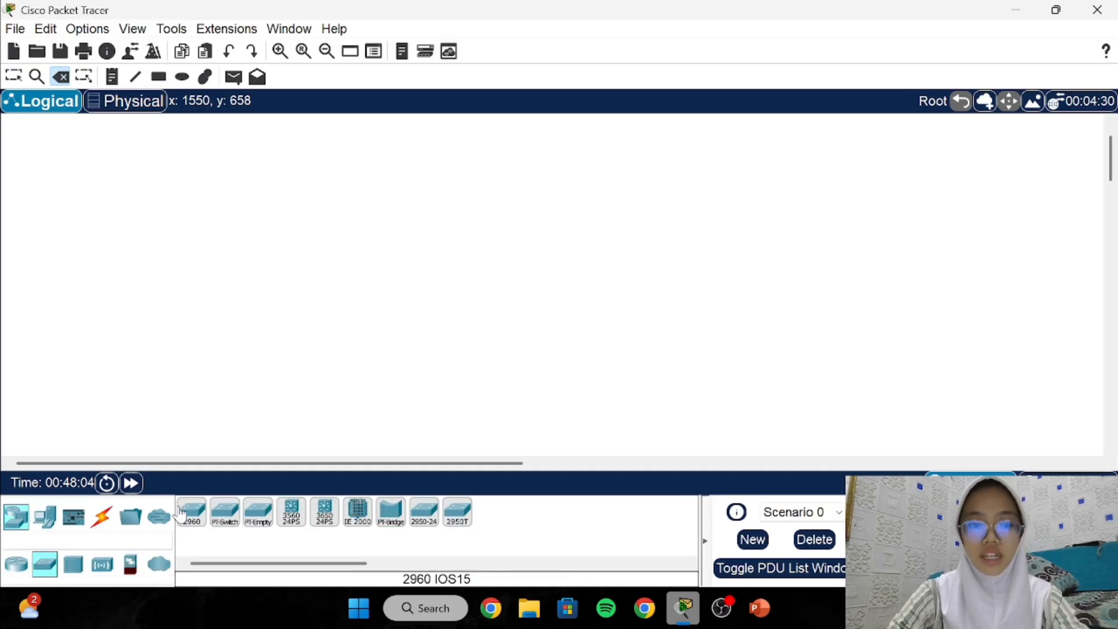
drag(191, 512, 481, 220)
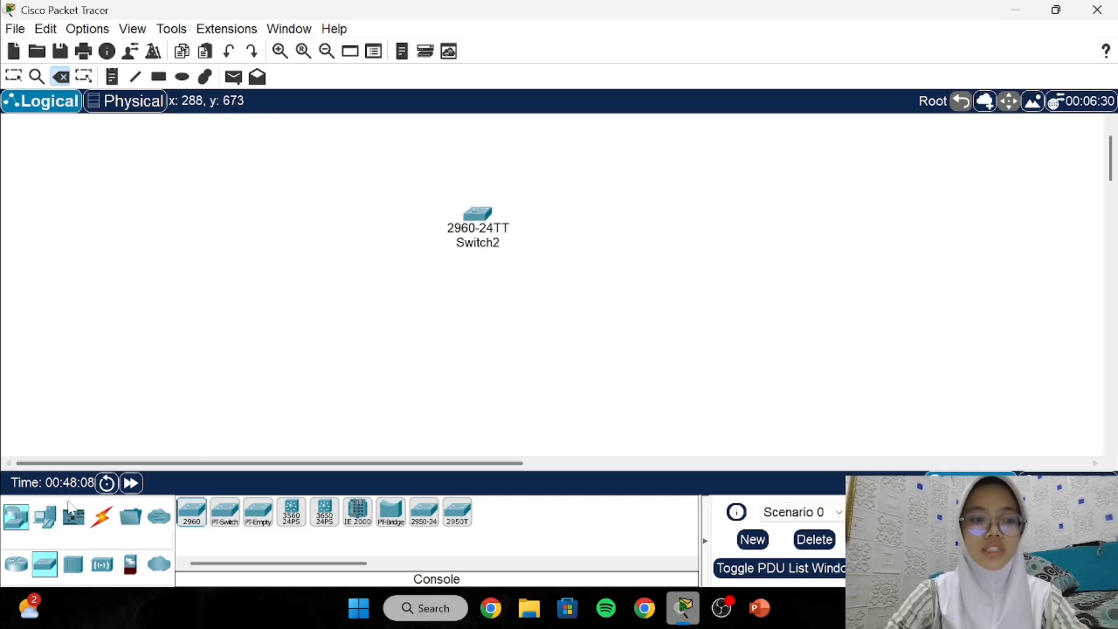
click(45, 517)
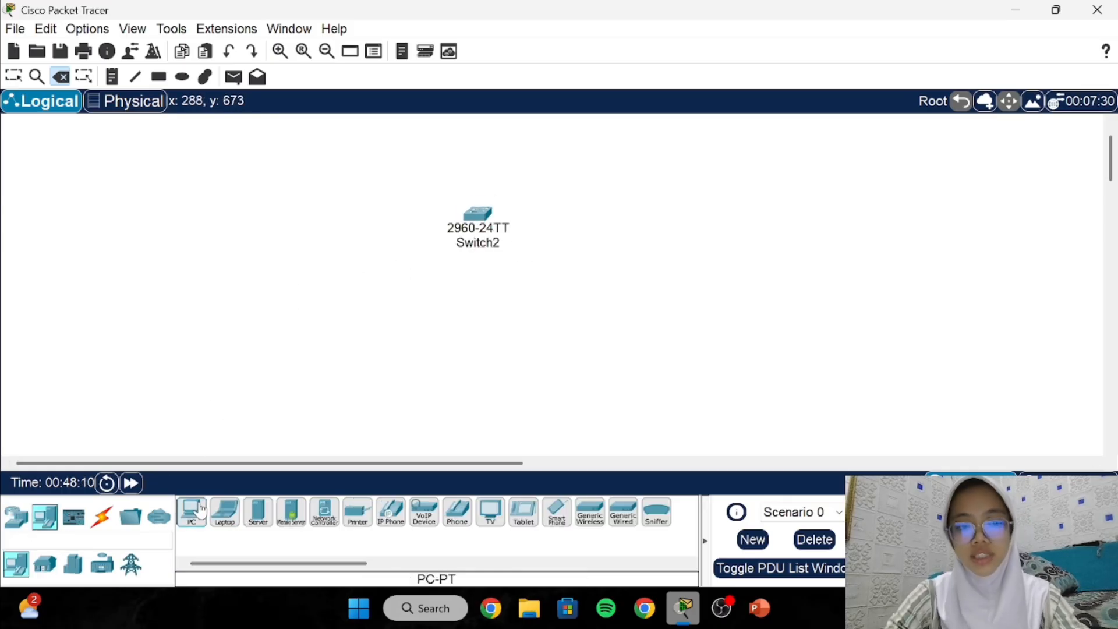
drag(191, 511, 485, 379)
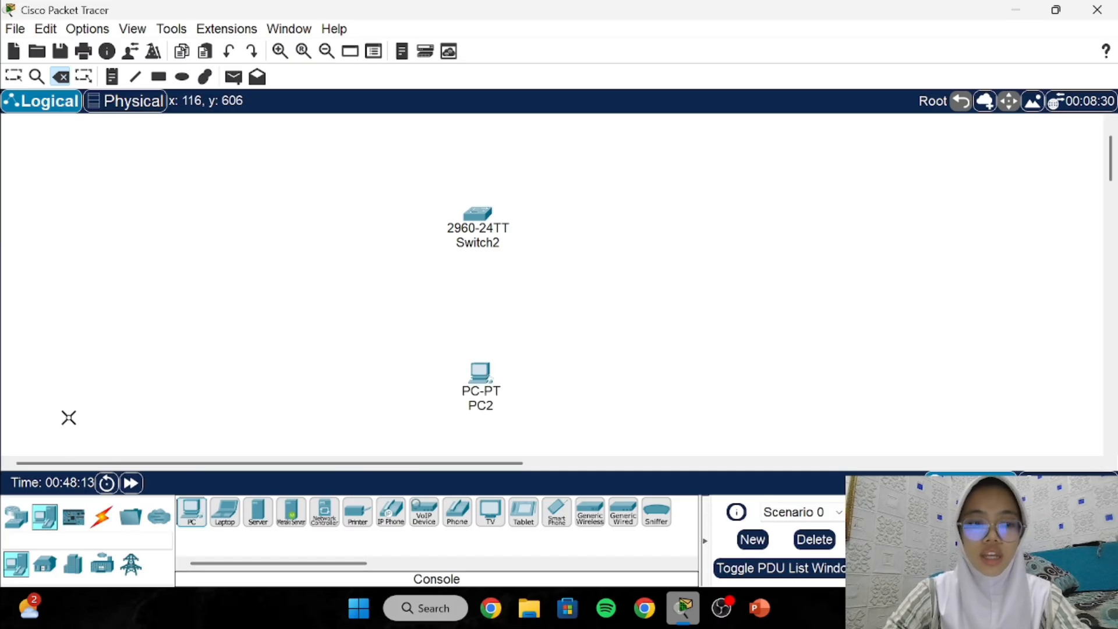
click(104, 516)
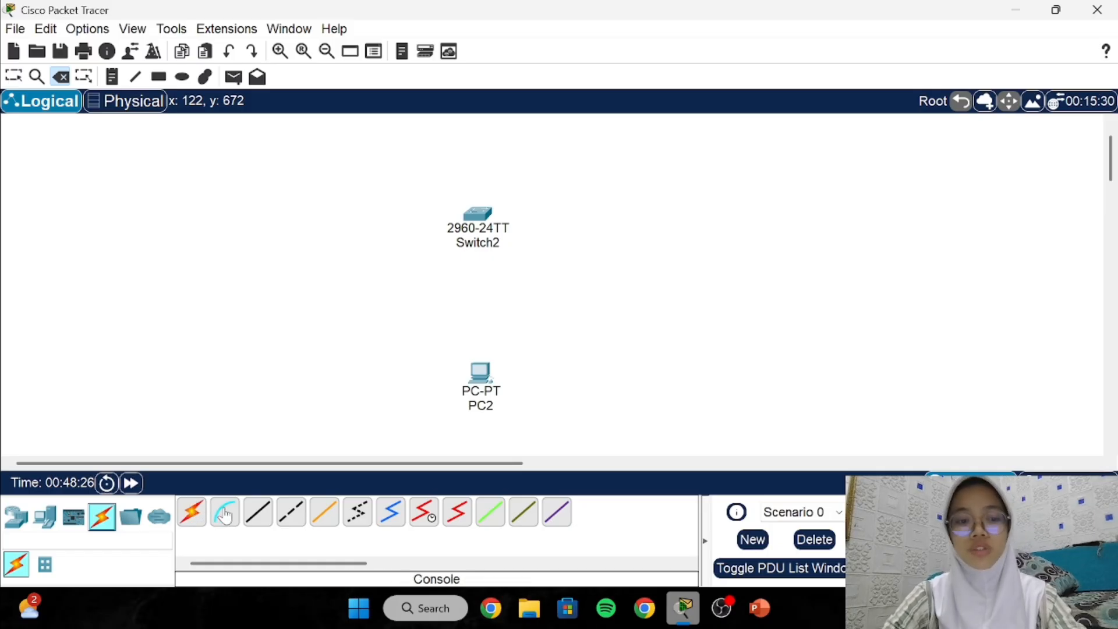
Run a console cable from Switch2's Console port to PC2's RS 232 port.
click(225, 514)
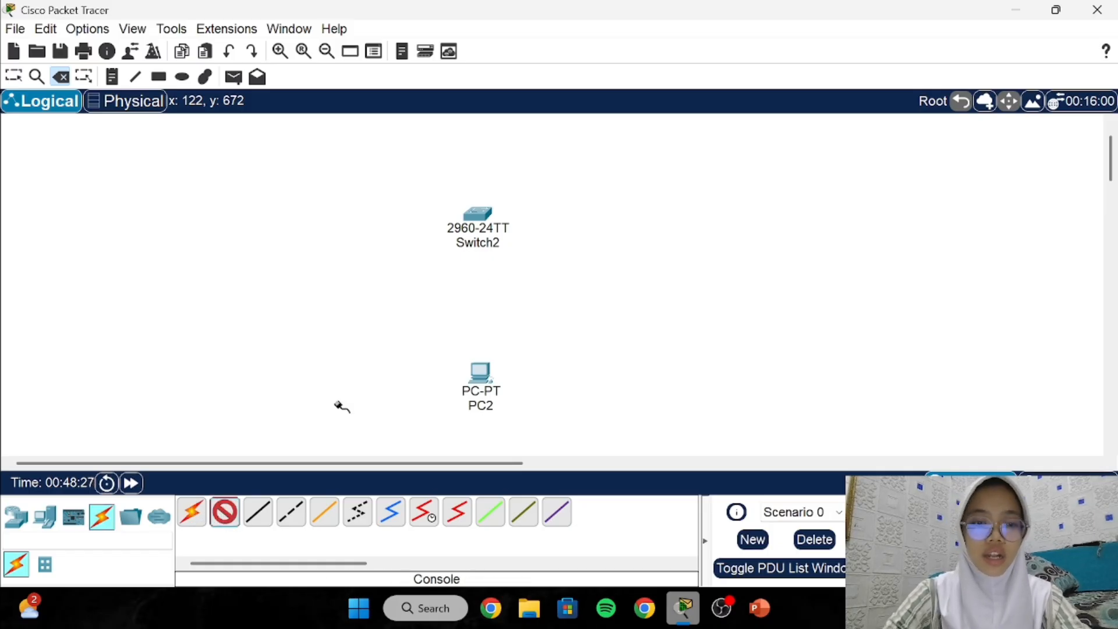
click(481, 216)
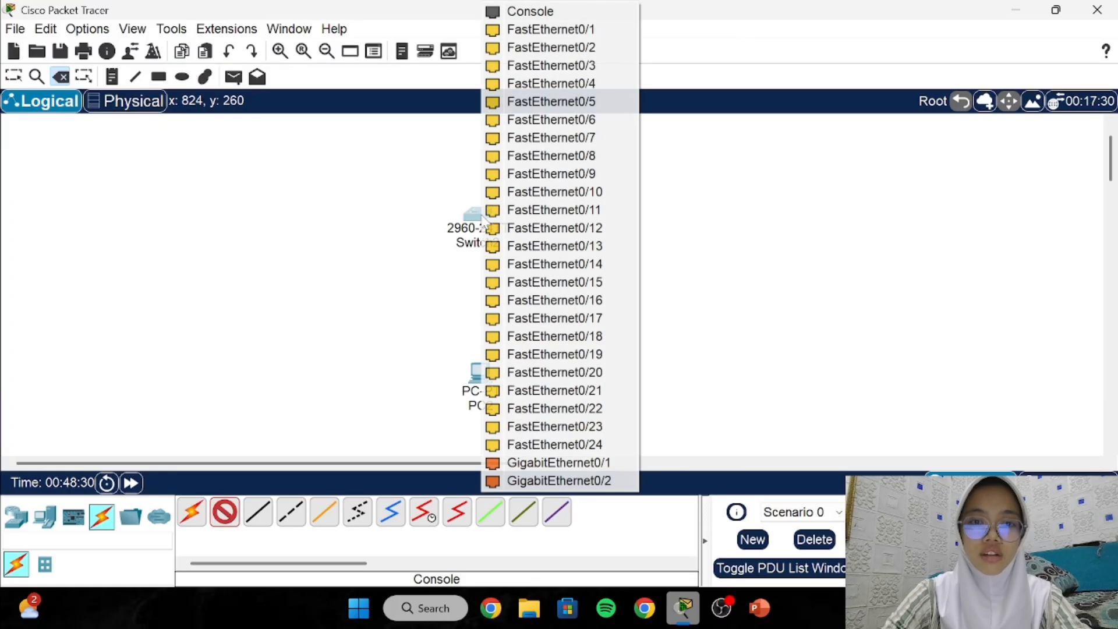
click(523, 13)
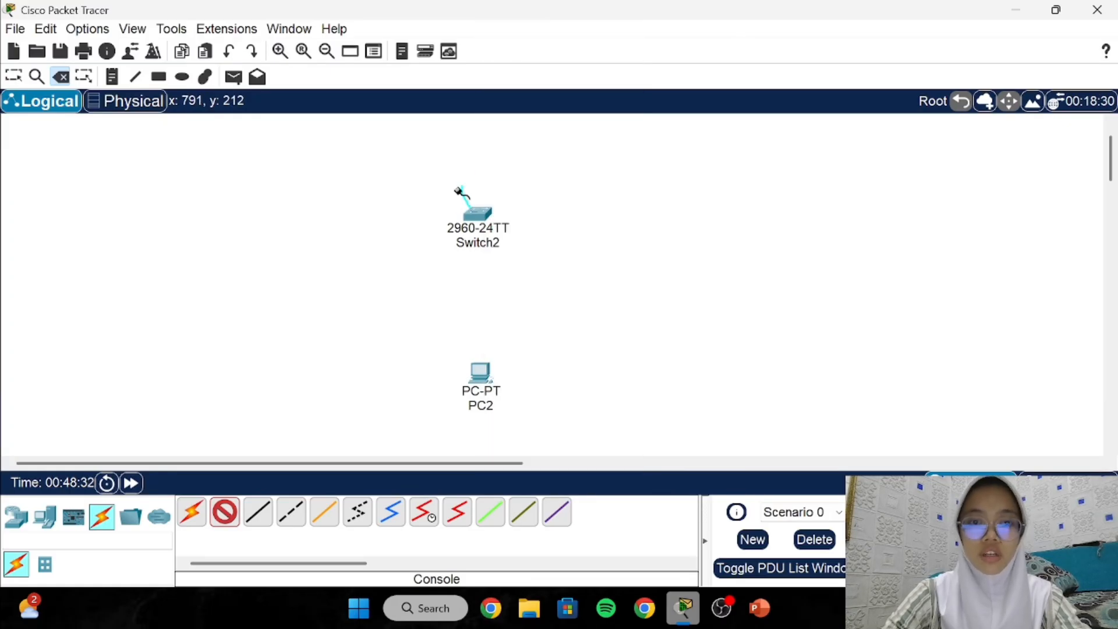
click(483, 370)
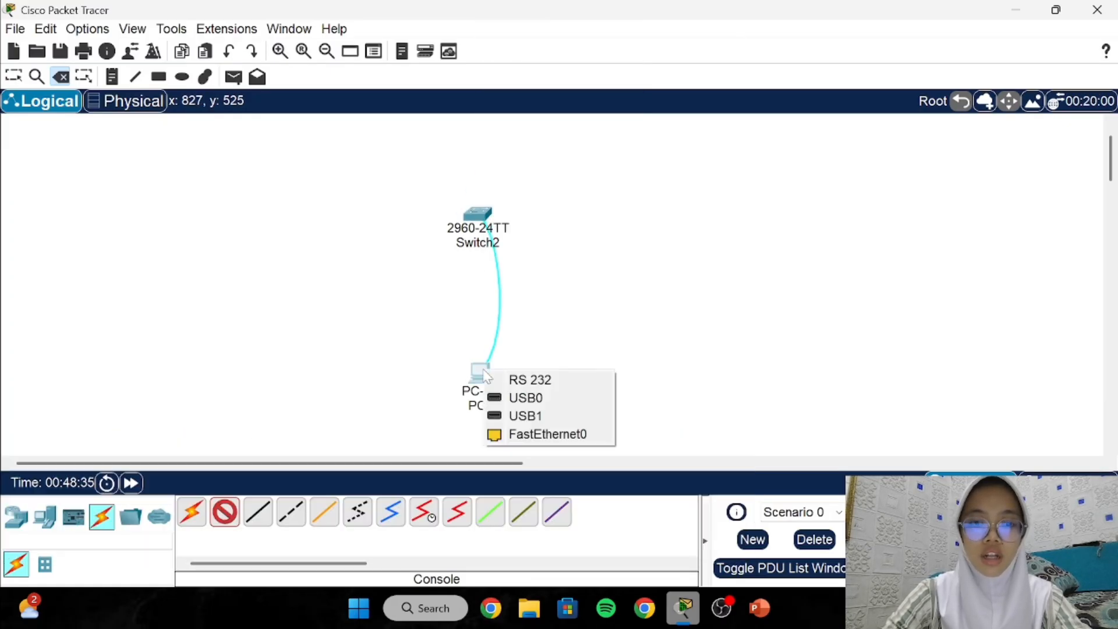
click(542, 381)
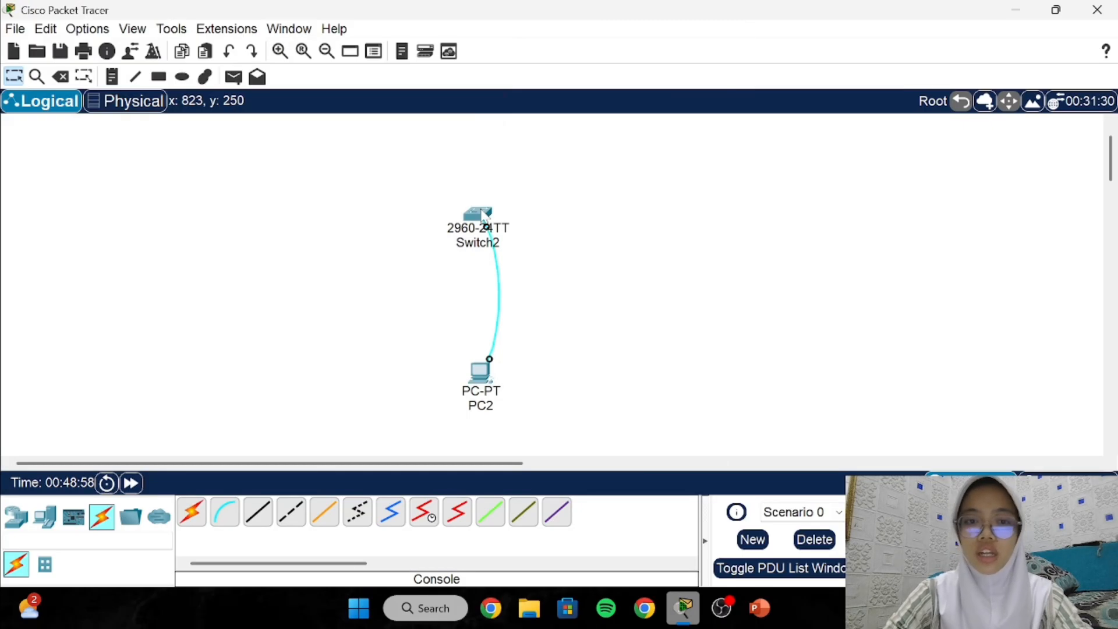
click(484, 215)
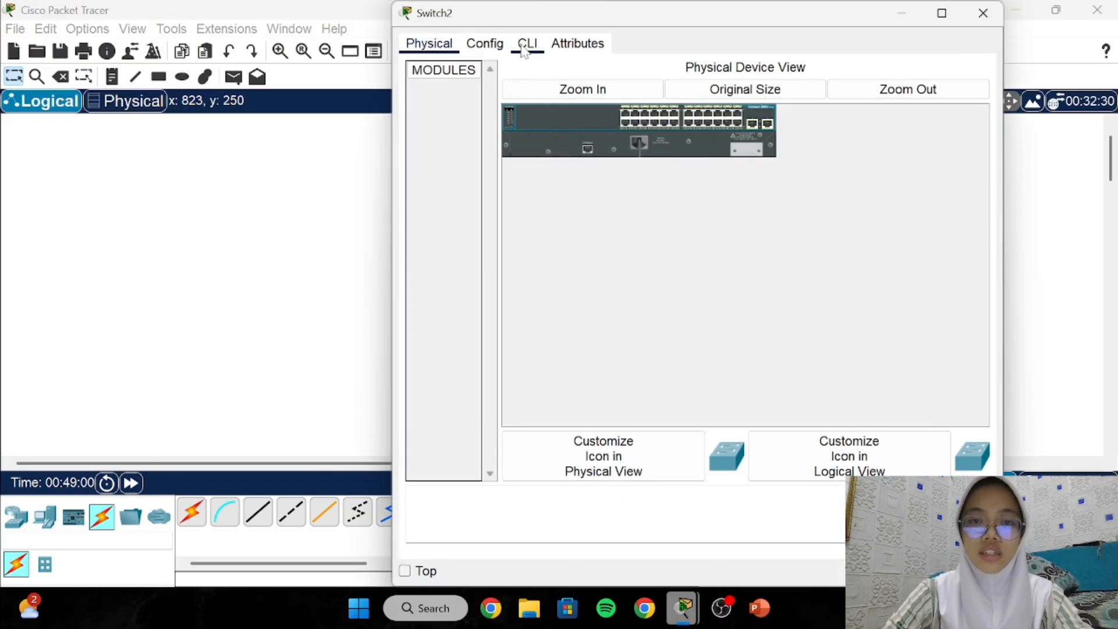
Start Switch2's CLI session at the Switch> prompt, then restore its window back to the workspace.
click(526, 44)
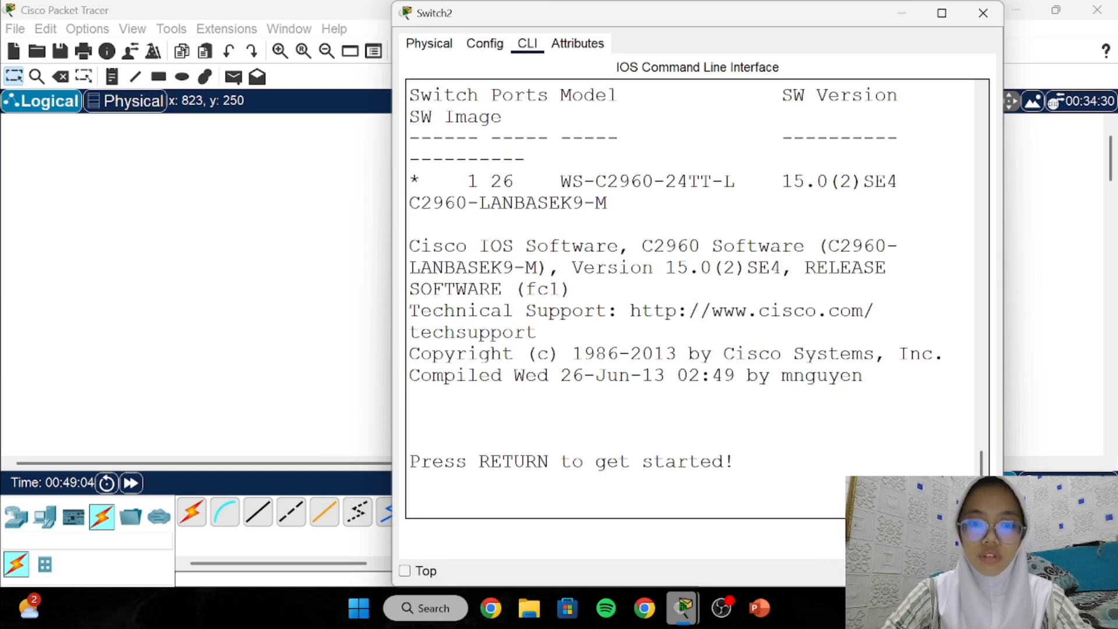
key(Return)
key(Return)
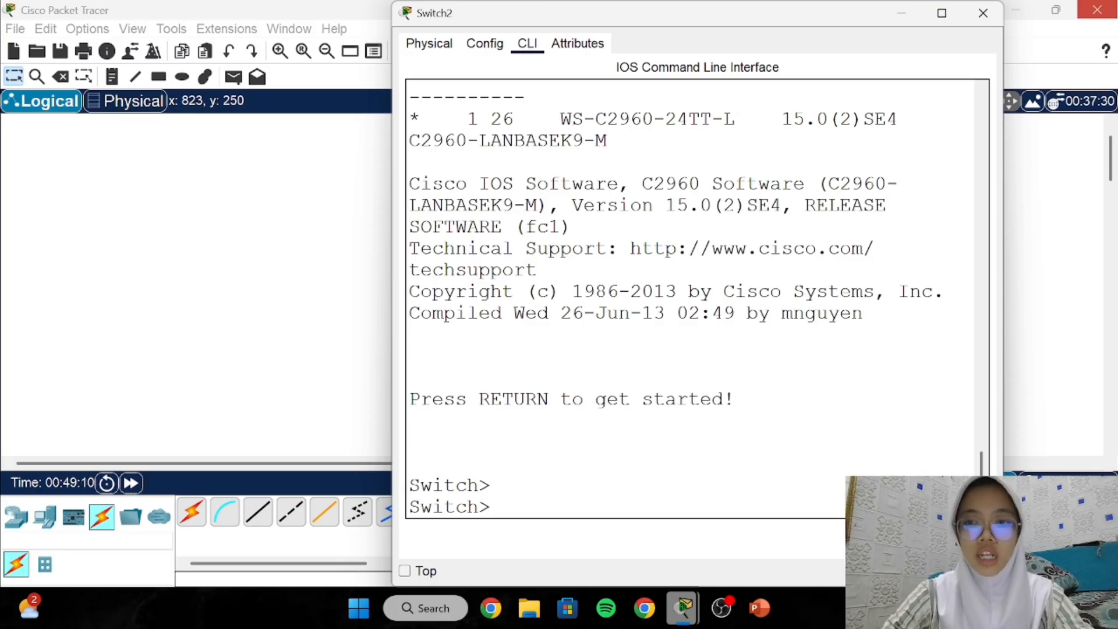
double_click(907, 18)
click(906, 20)
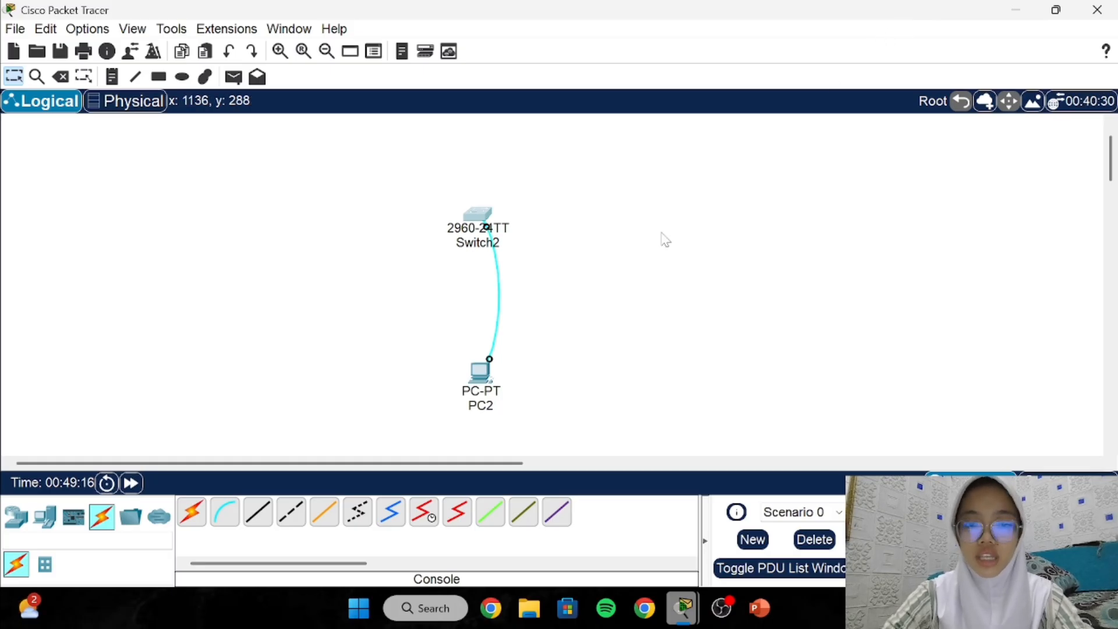
Open PC2's Terminal with 9600/8/None/1/None settings and reach the switch's Switch> prompt.
click(488, 374)
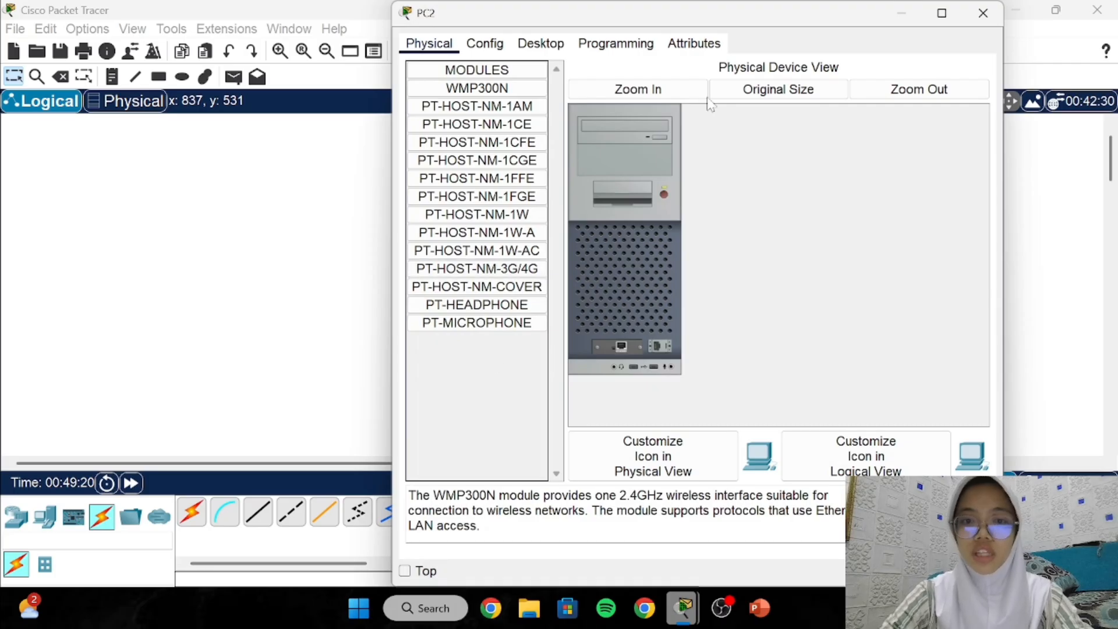
click(541, 43)
click(690, 92)
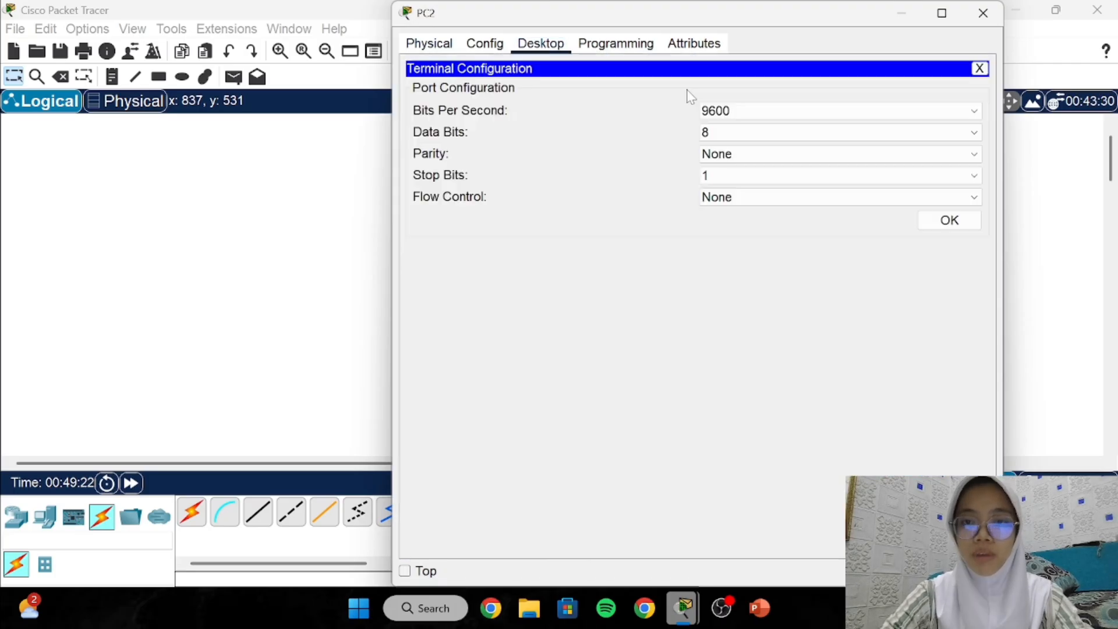
click(950, 222)
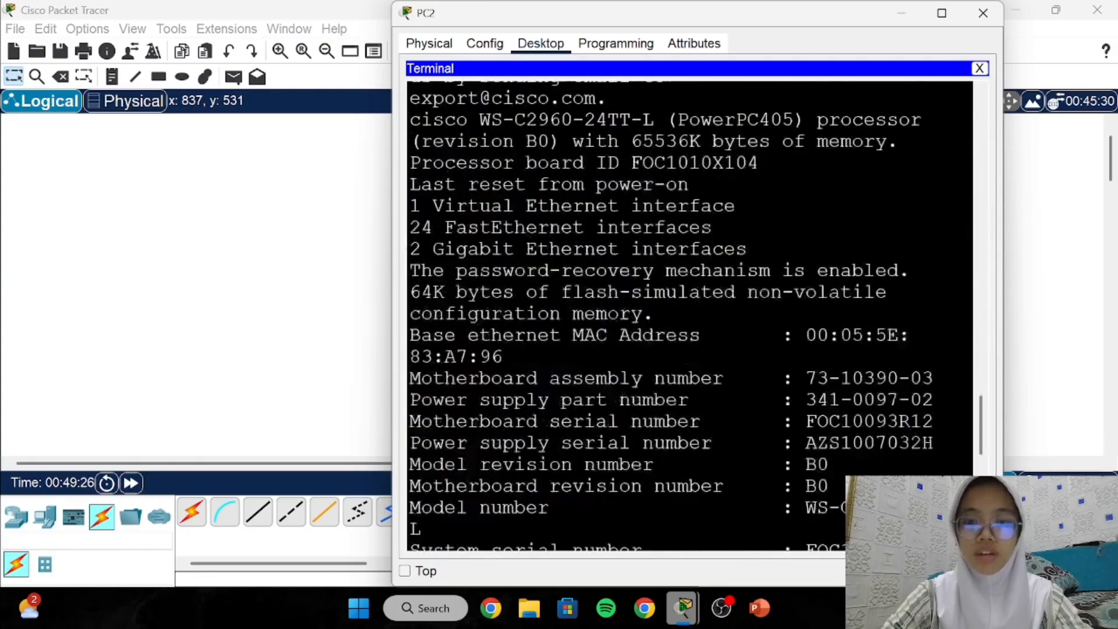
key(Return)
key(Return)
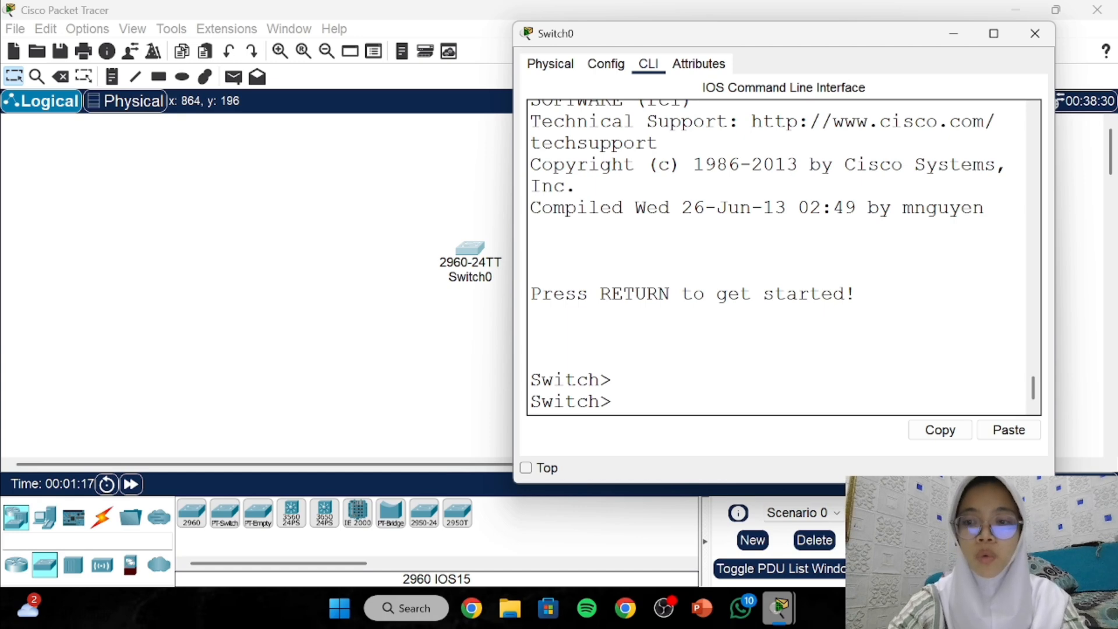
Enter ? at Switch> and review the user-mode help list, highlighting ssh and ping.
double_click(603, 380)
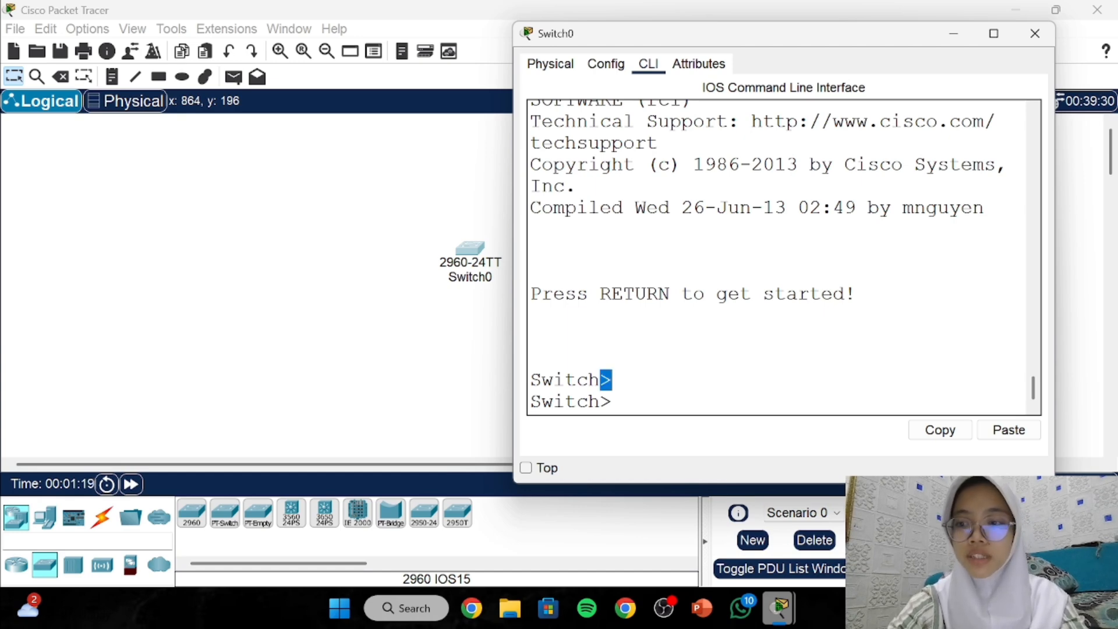
click(531, 337)
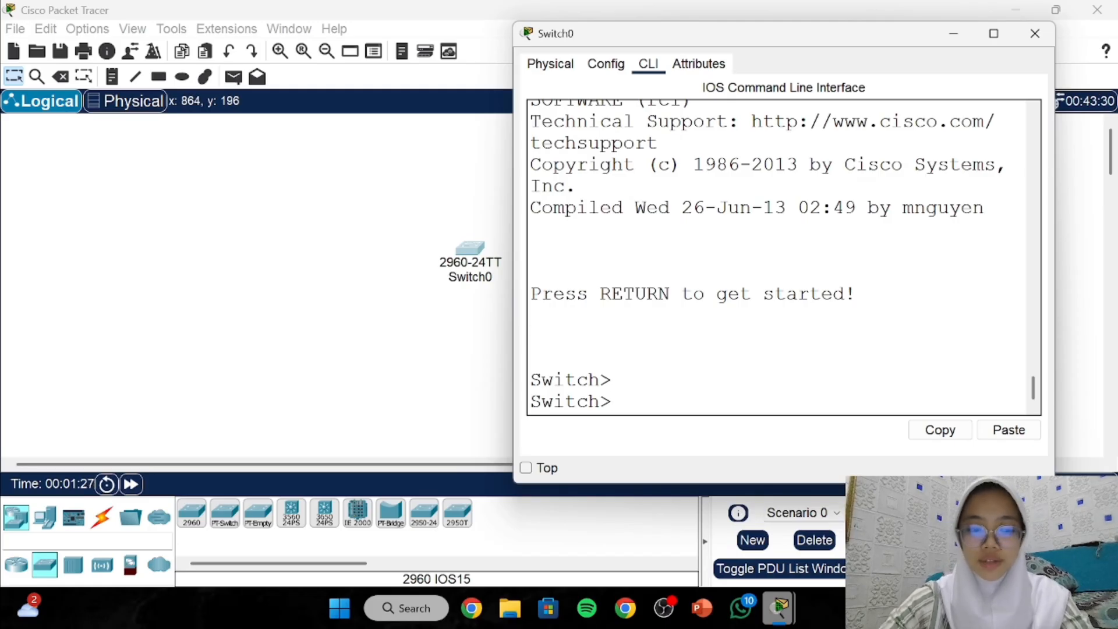
text(?)
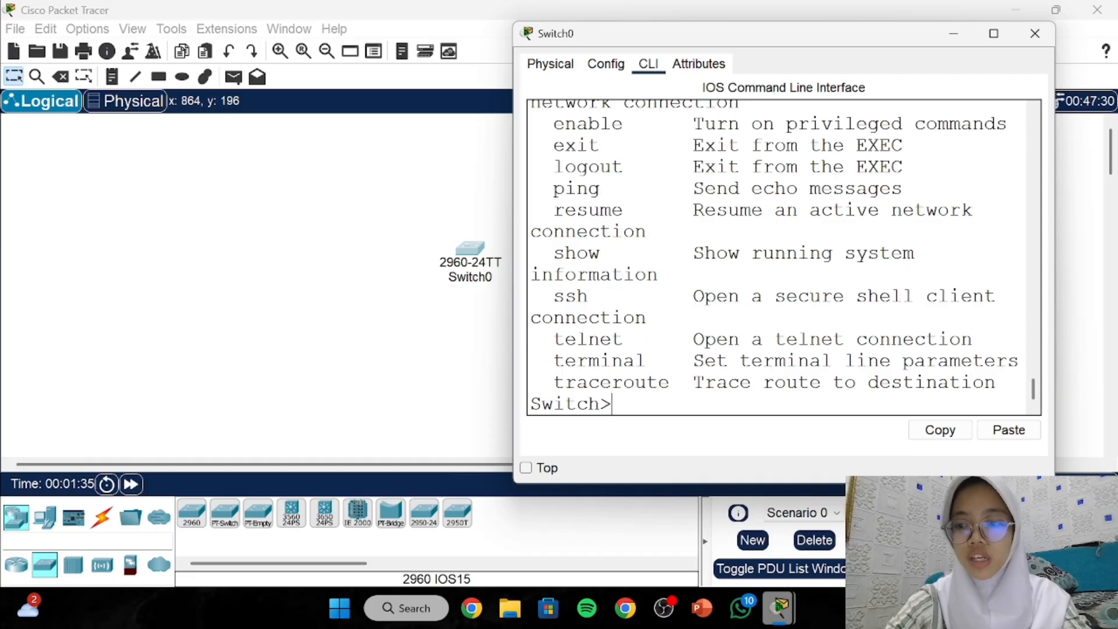
scroll(783, 256, up, 2)
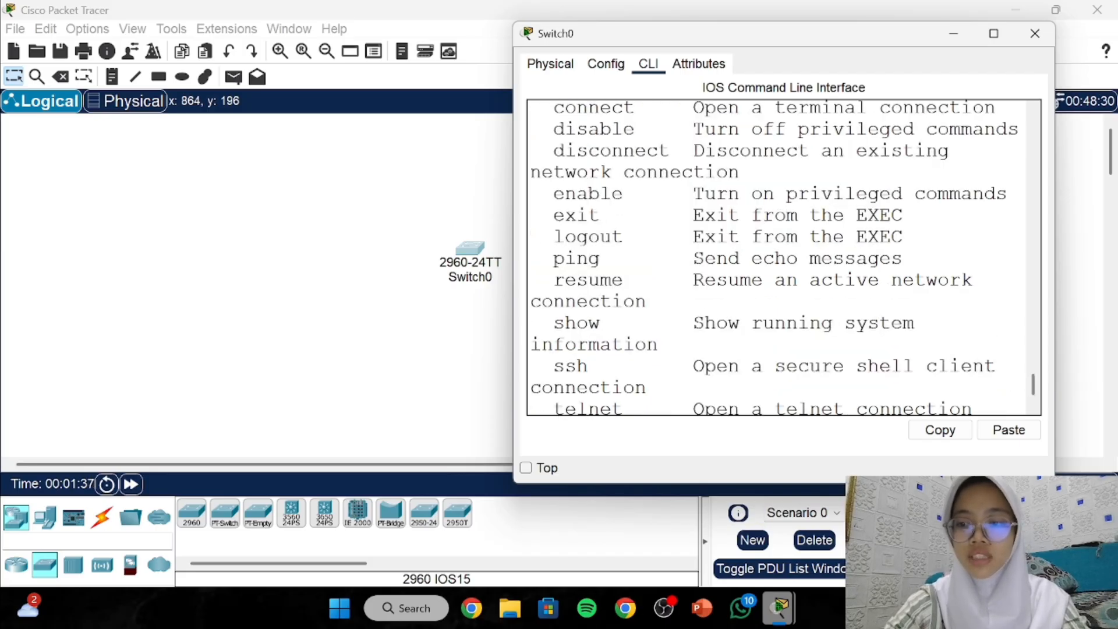
scroll(784, 256, down, 2)
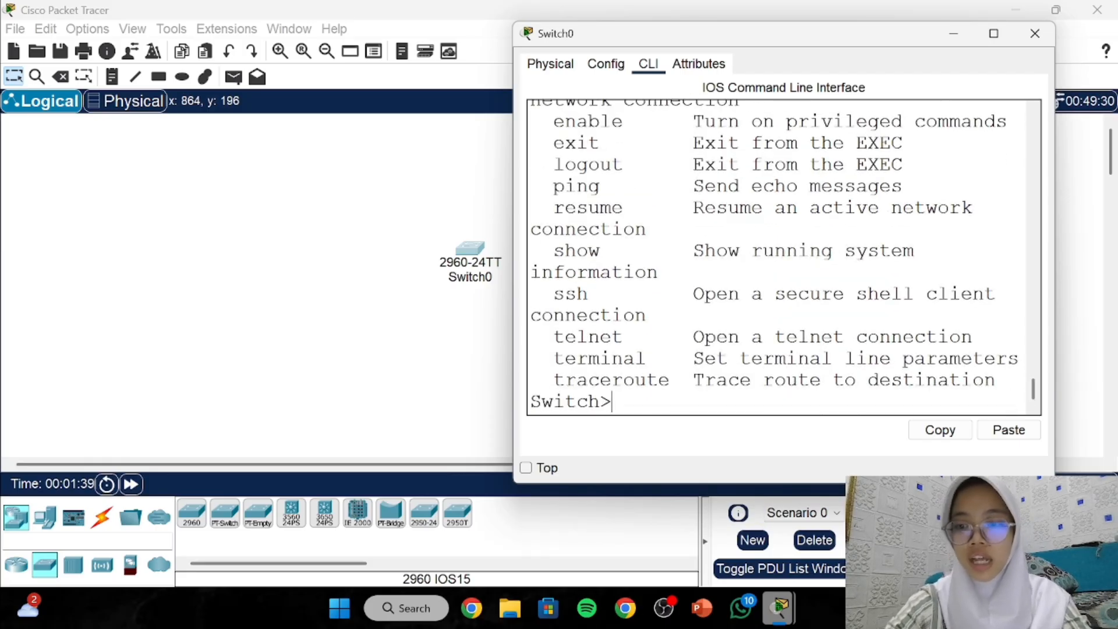
drag(565, 336, 600, 337)
drag(541, 294, 624, 293)
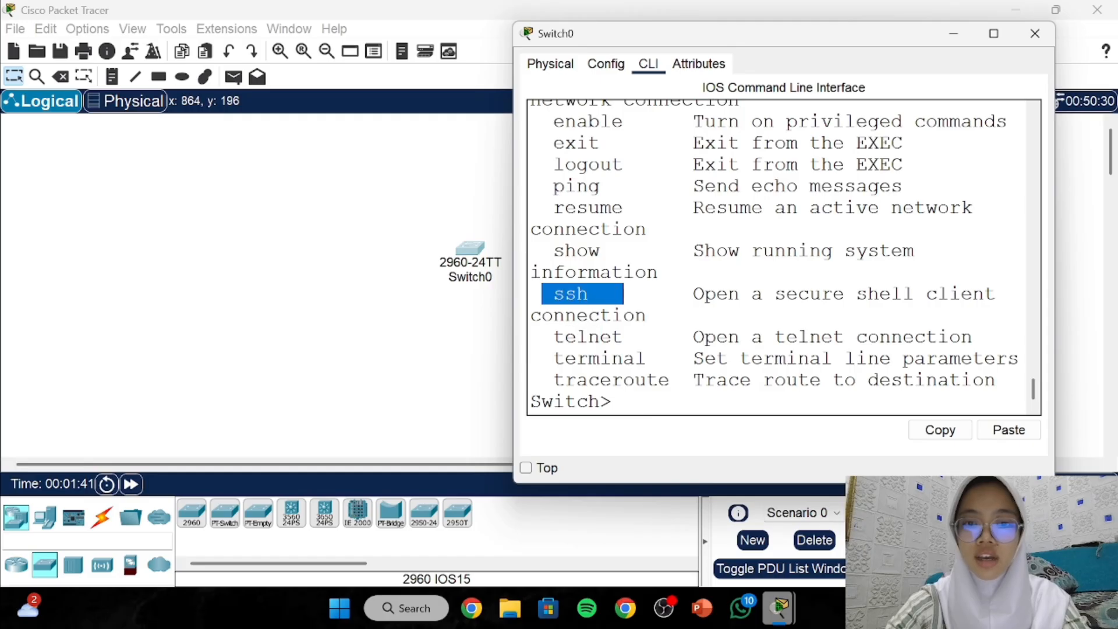
drag(565, 185, 588, 185)
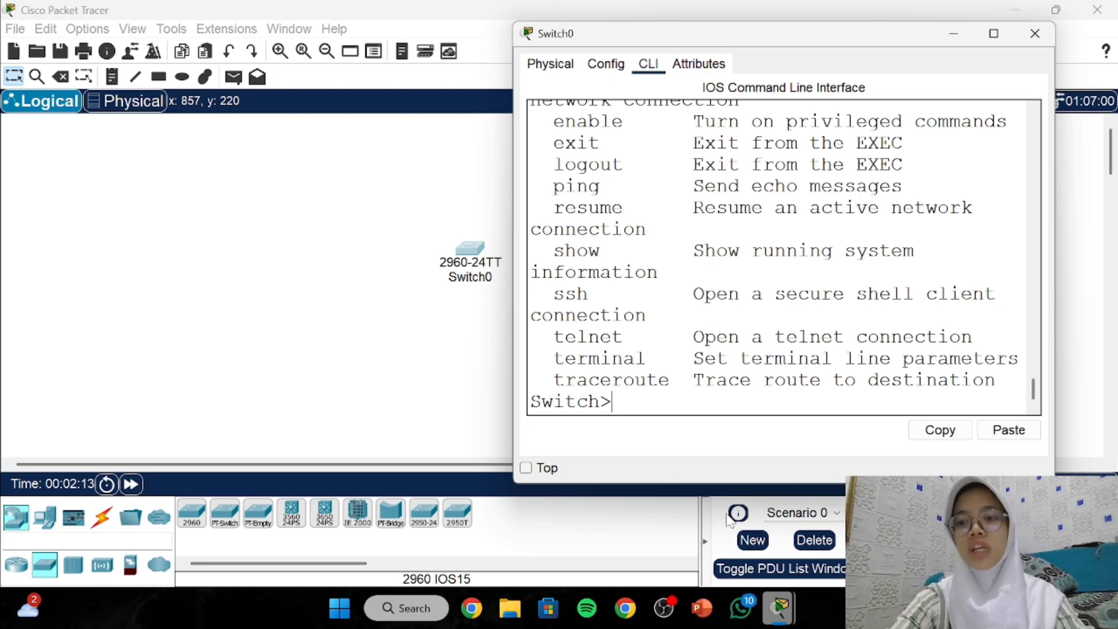
Run enable to reach the Switch# prompt, then request the privileged command list with ?
text(enable)
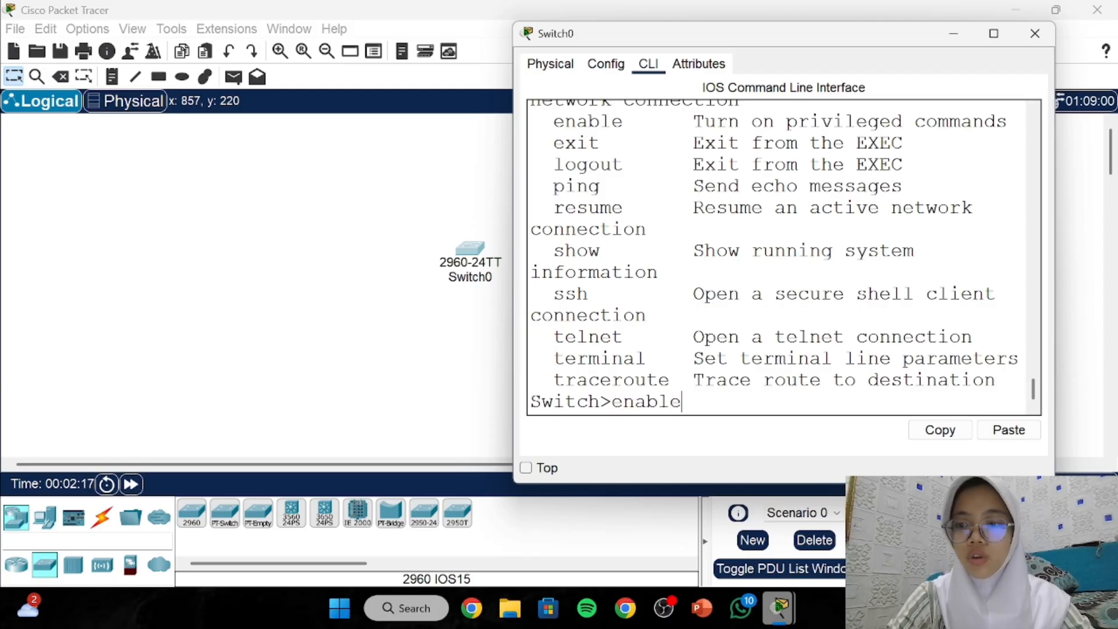
key(Return)
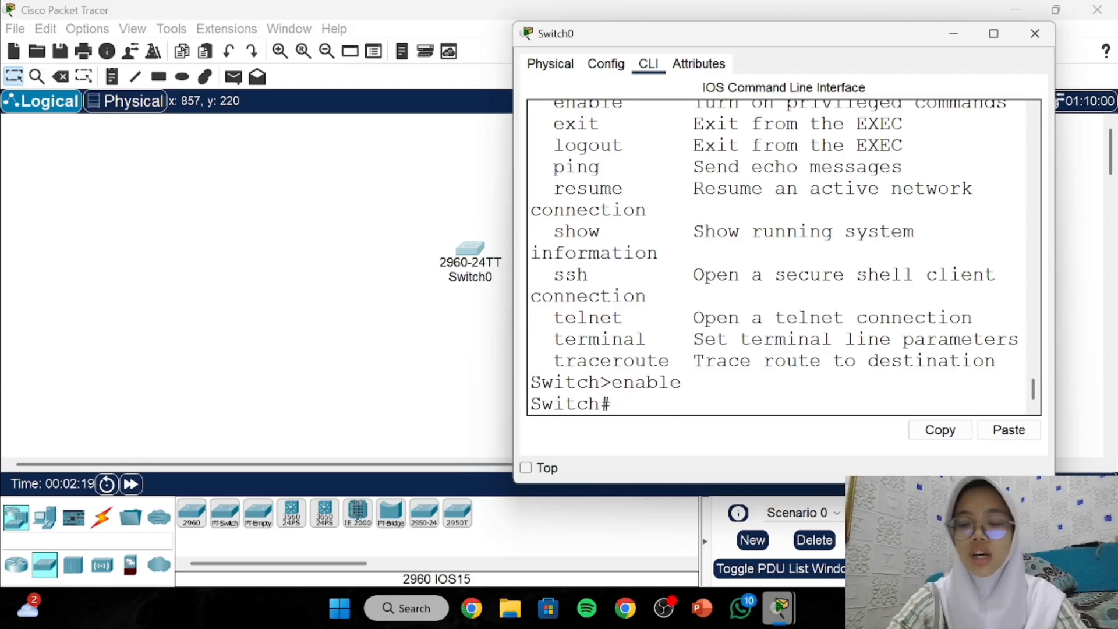
drag(612, 404, 587, 403)
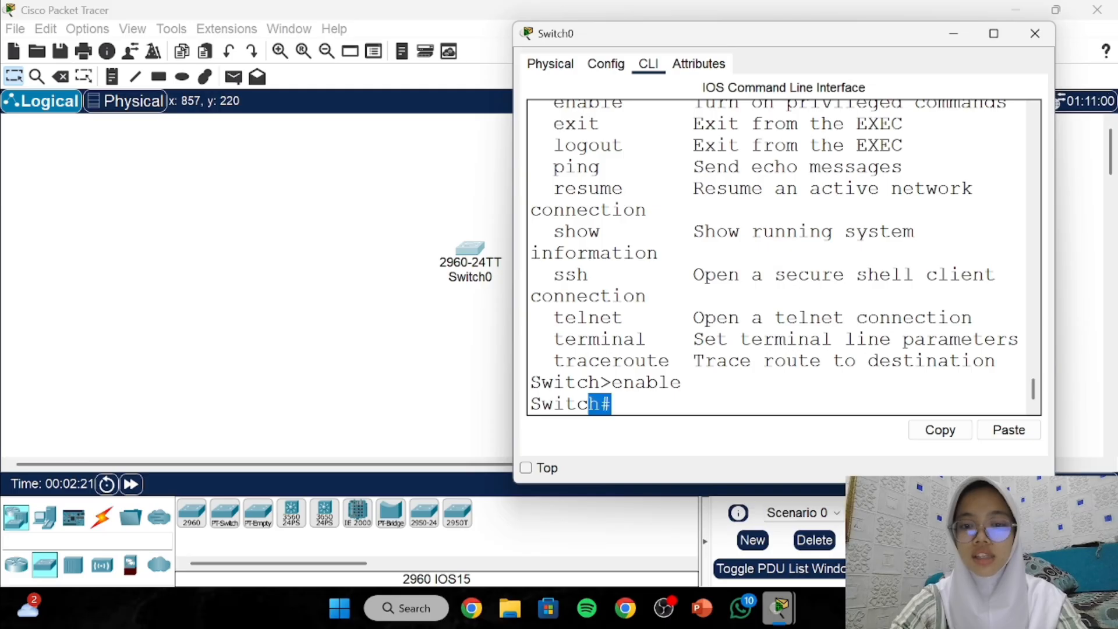
click(624, 340)
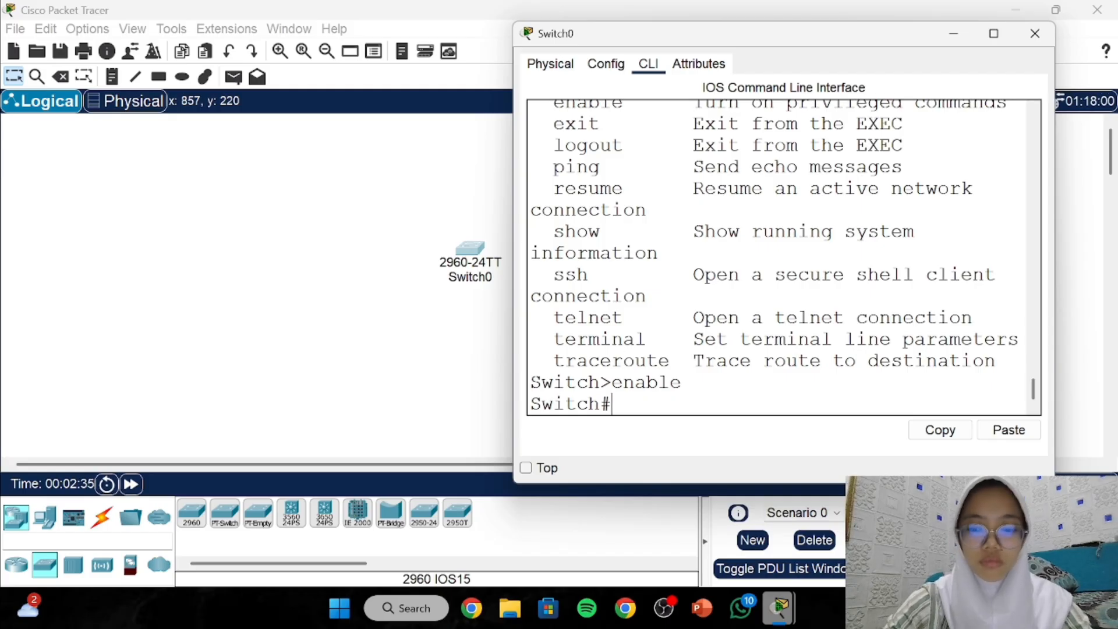
text(?)
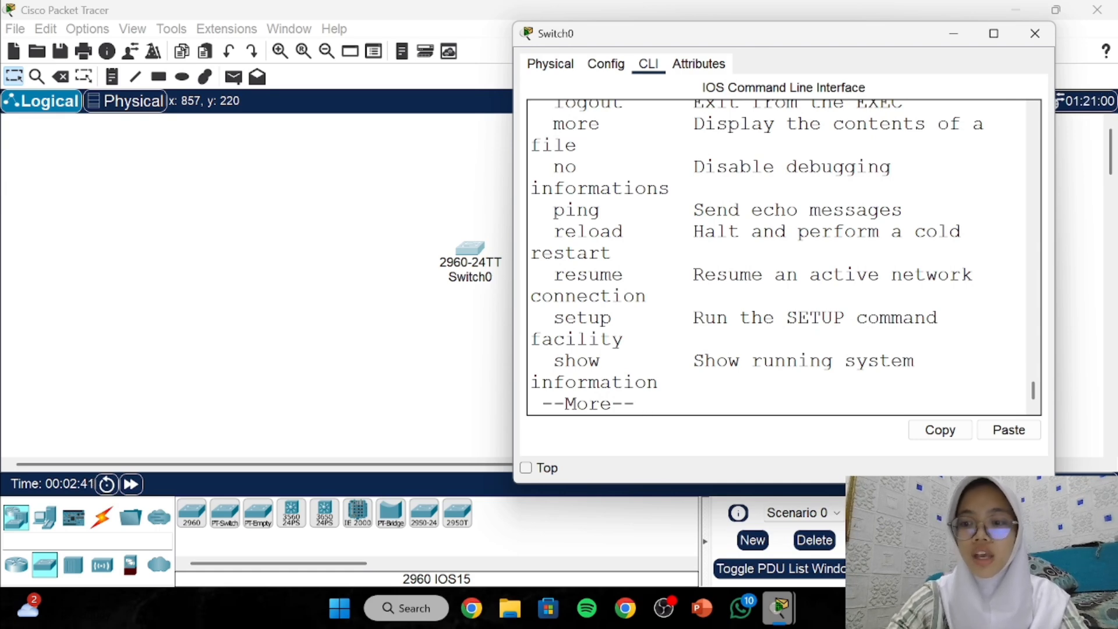
Page past --More-- through the privileged help list, marking ssh, until Switch# returns.
drag(565, 403, 648, 403)
click(658, 361)
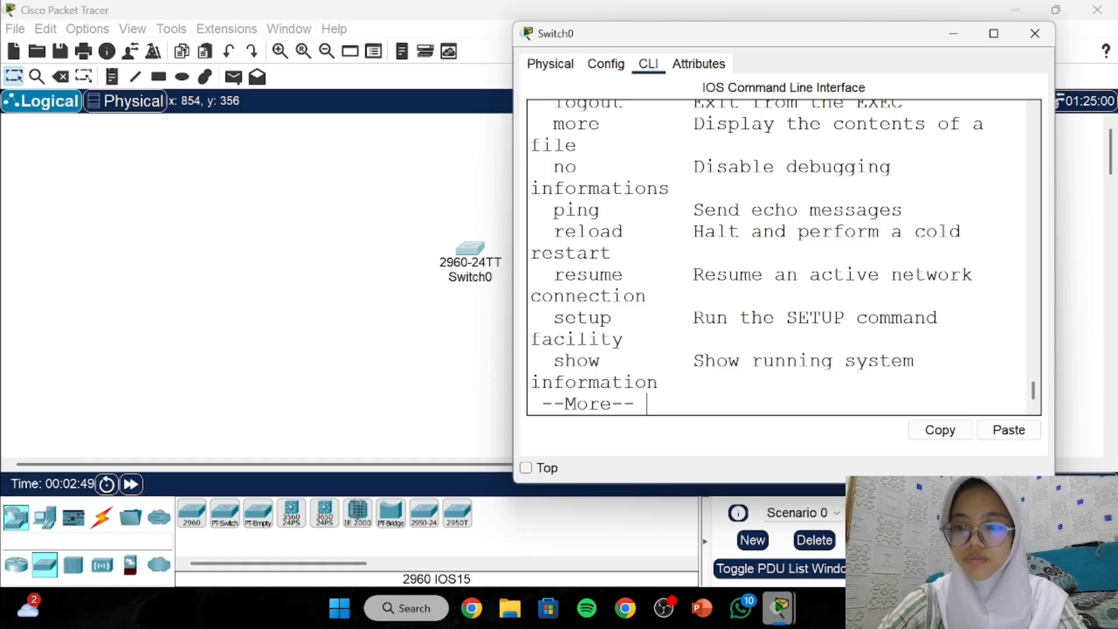
key(Return)
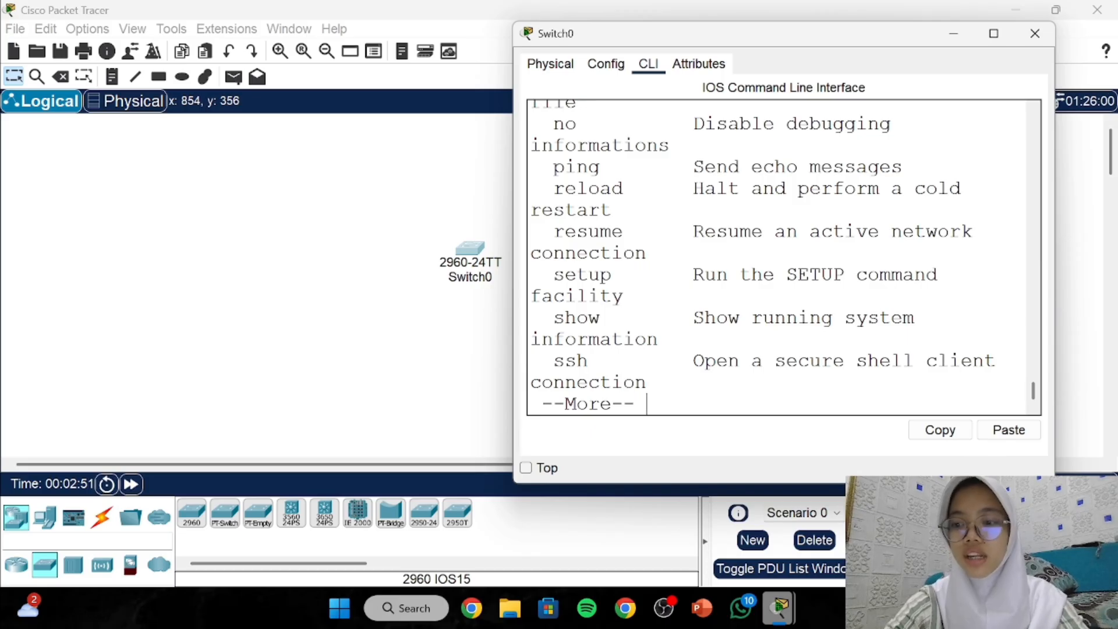
scroll(763, 258, up, 1)
scroll(784, 257, down, 1)
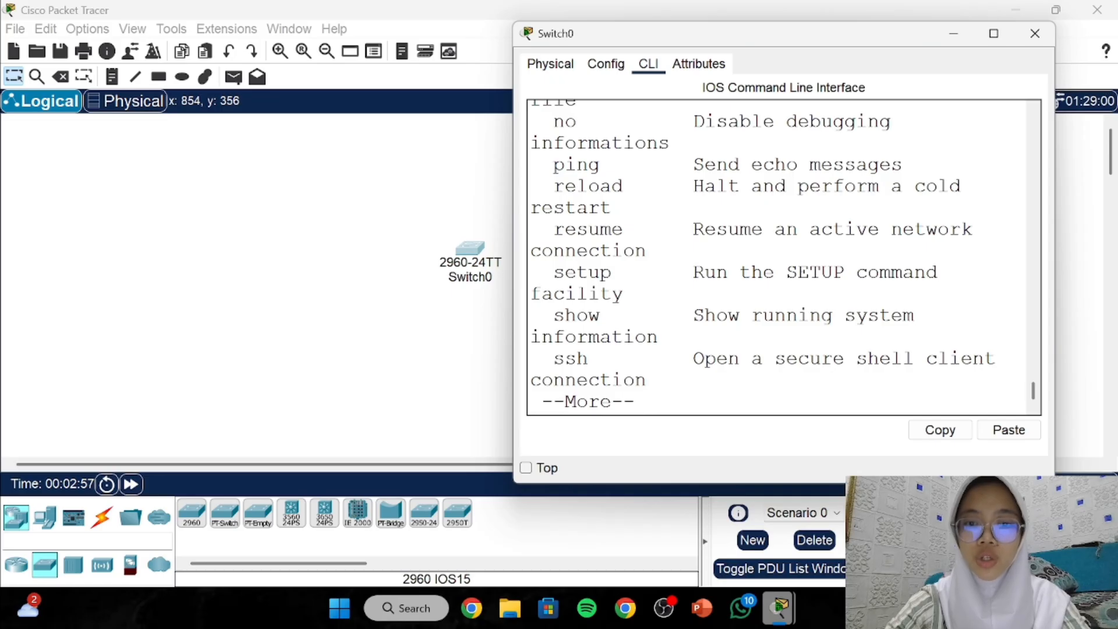
drag(565, 316, 589, 316)
click(588, 317)
drag(553, 359, 600, 359)
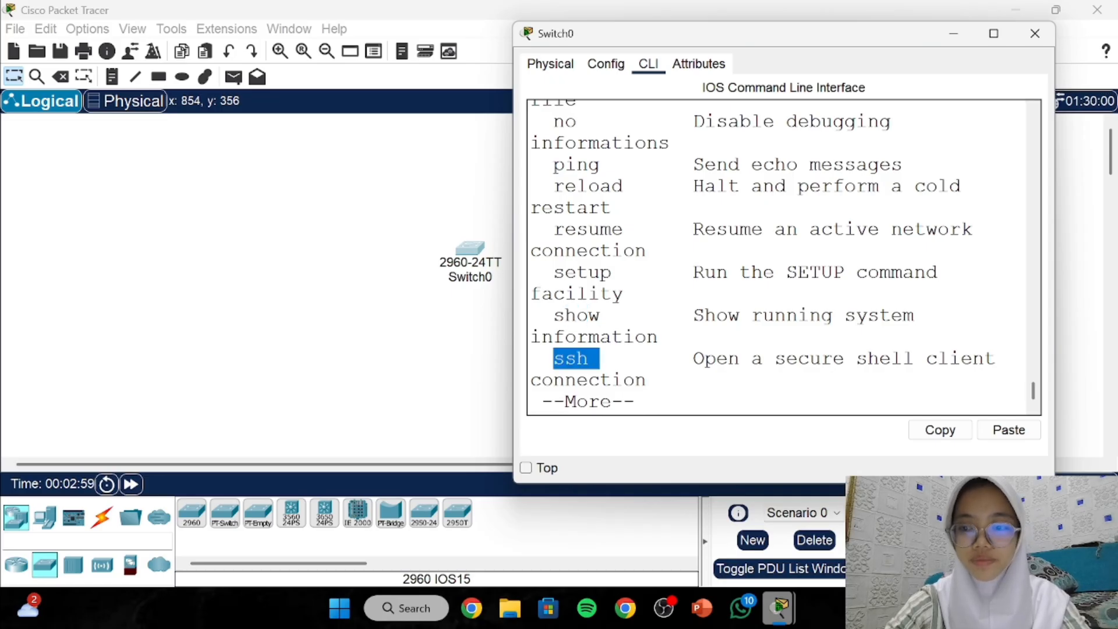
click(611, 315)
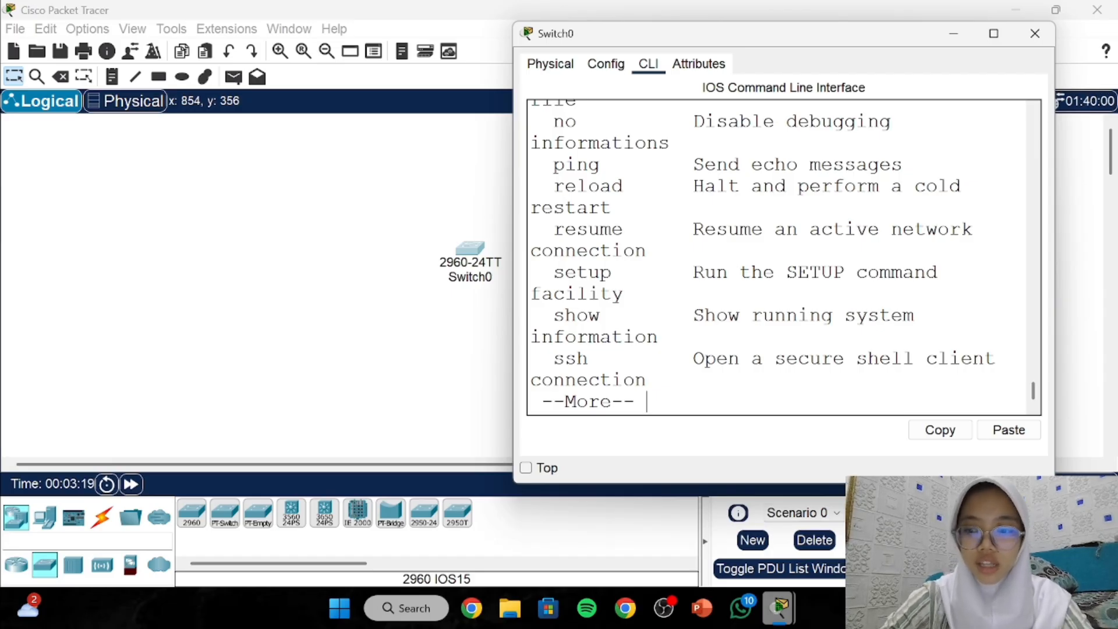
key(space)
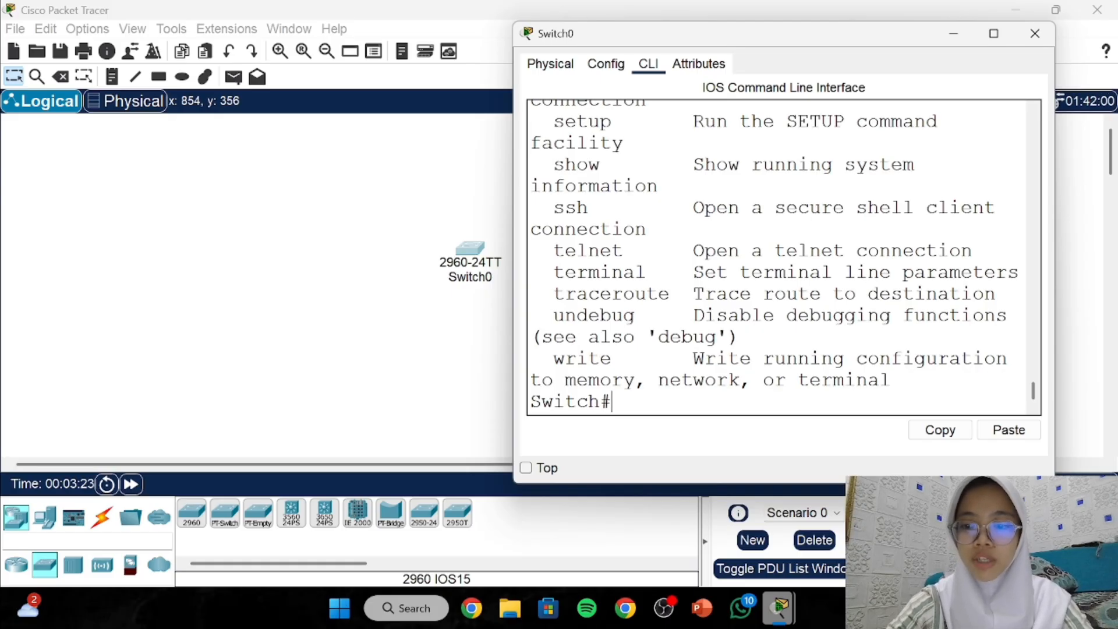
Scroll through the Switch(config)# command list from aaa to vtp.
scroll(783, 256, up, 2)
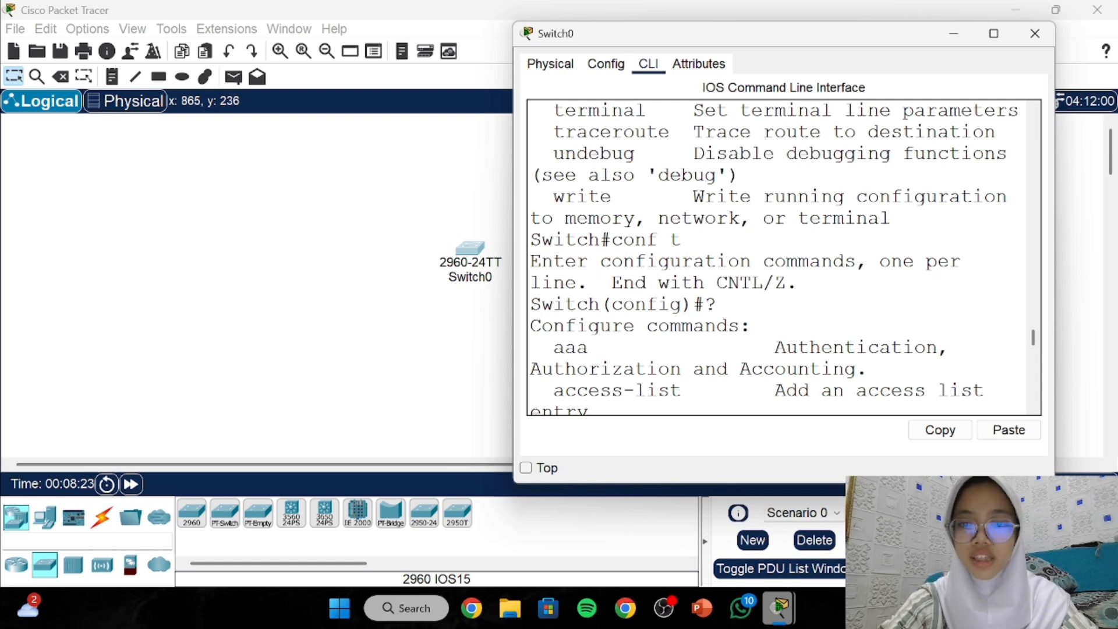
scroll(775, 256, down, 1)
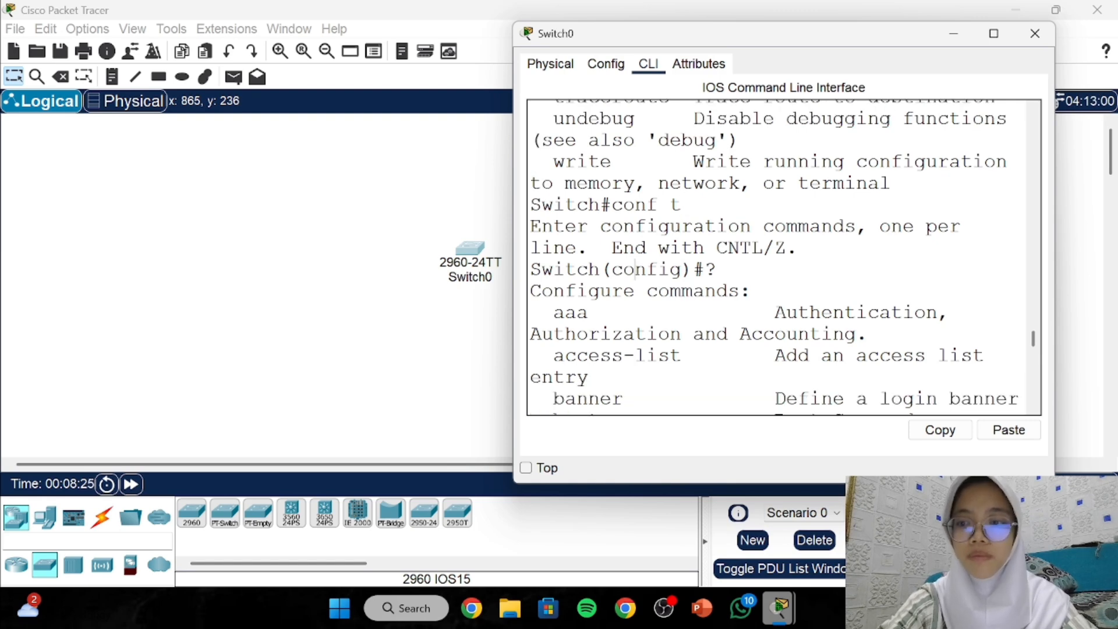
drag(635, 269, 682, 269)
click(681, 269)
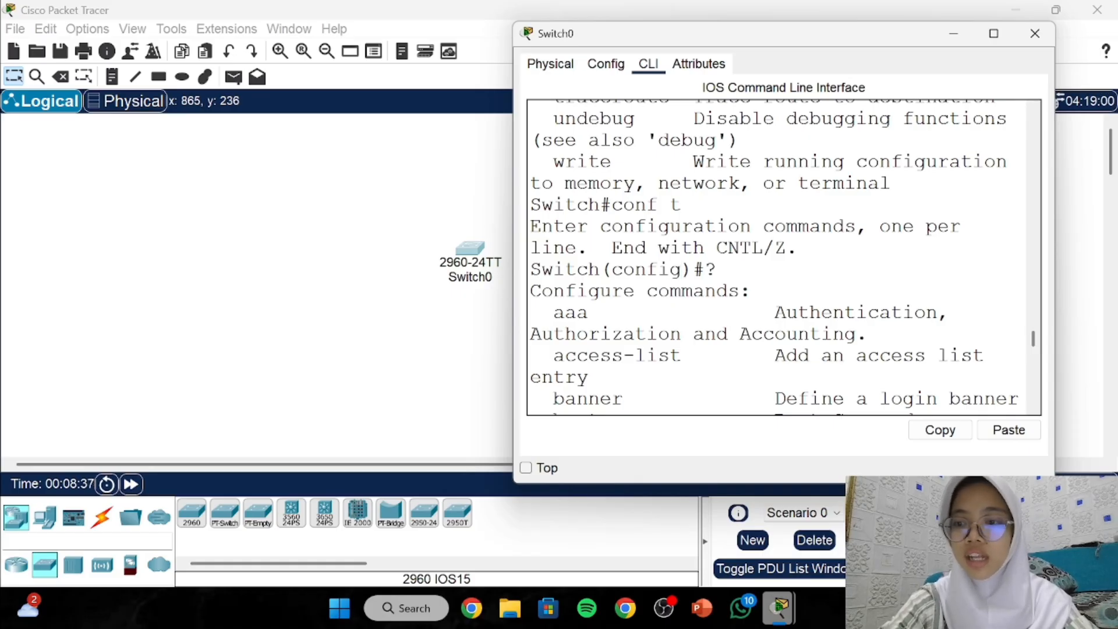
scroll(681, 269, down, 2)
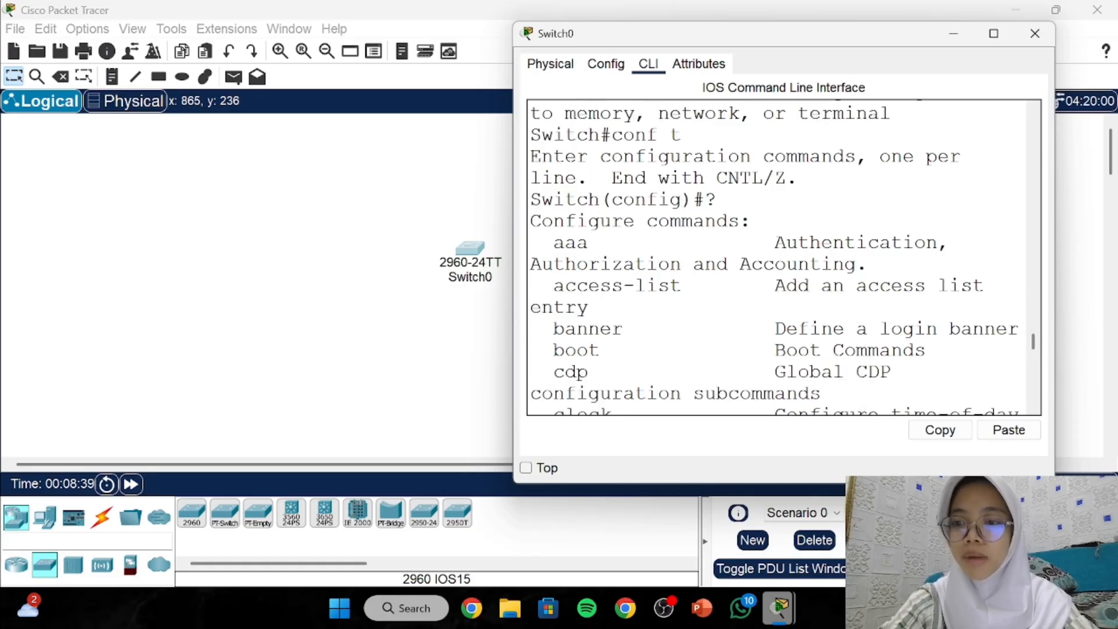
scroll(682, 199, down, 1)
scroll(683, 164, down, 1)
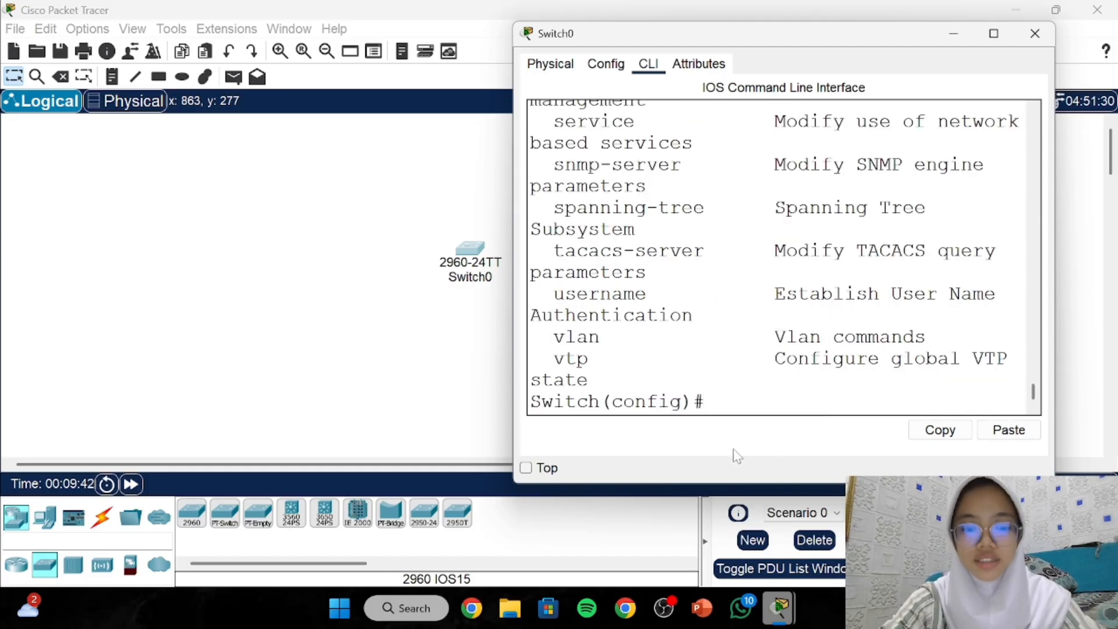
text(ex)
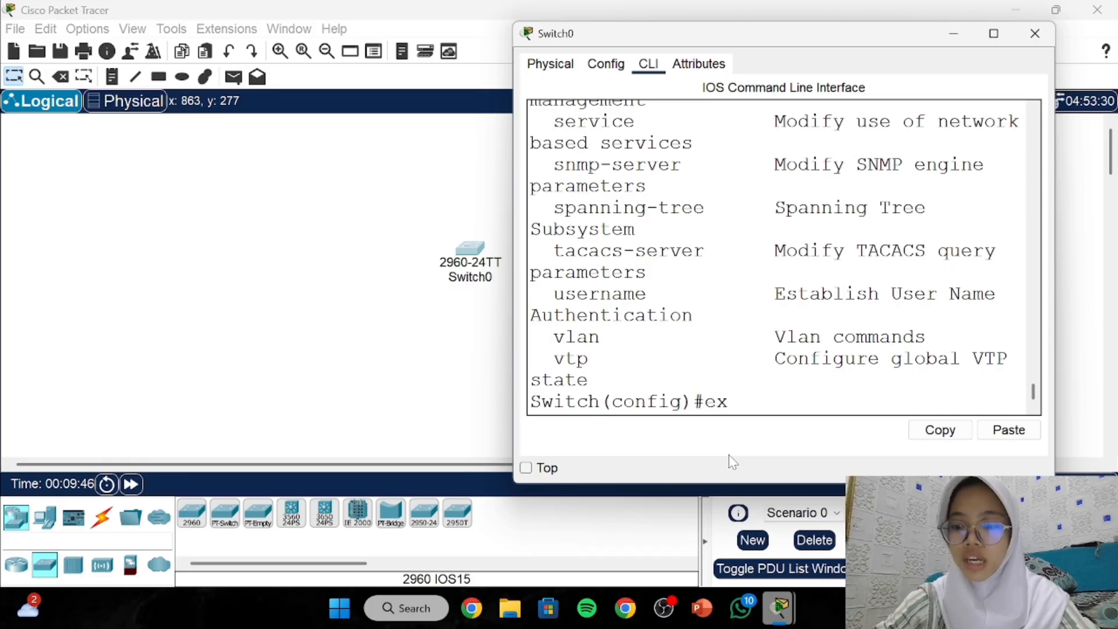
Leave configuration mode with ex, then end Switch0's console session with exit.
key(Return)
key(Return)
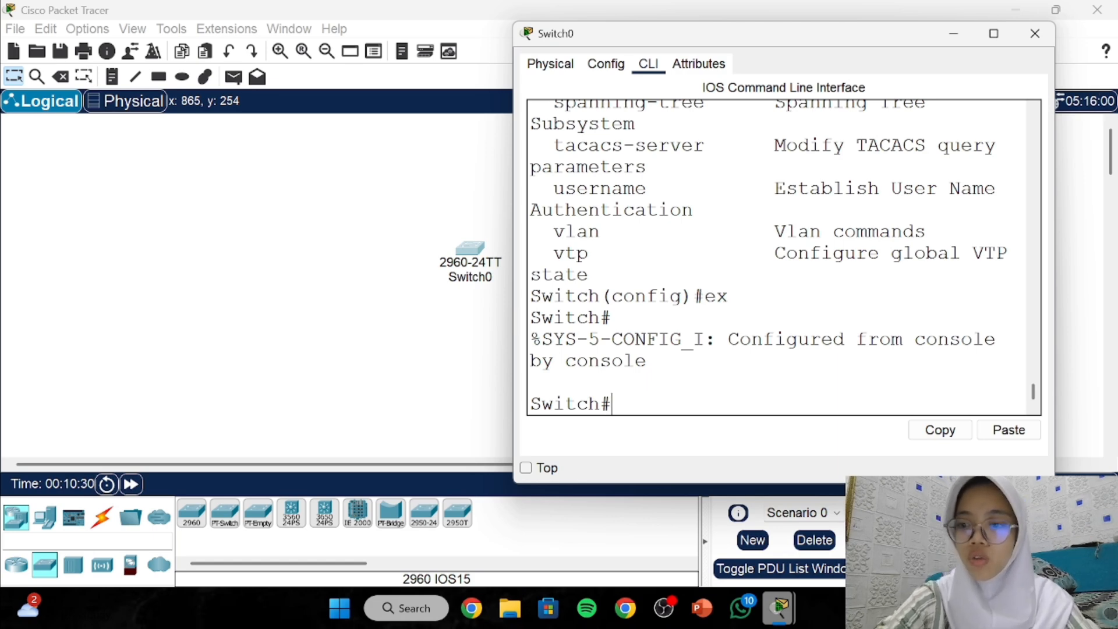
text(exit)
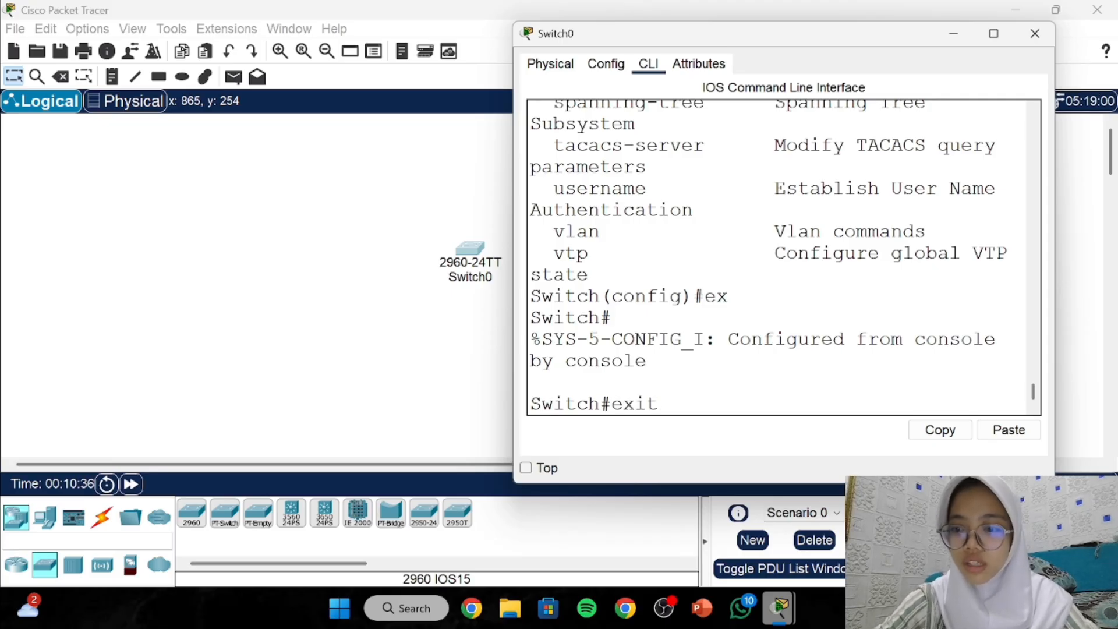
key(Return)
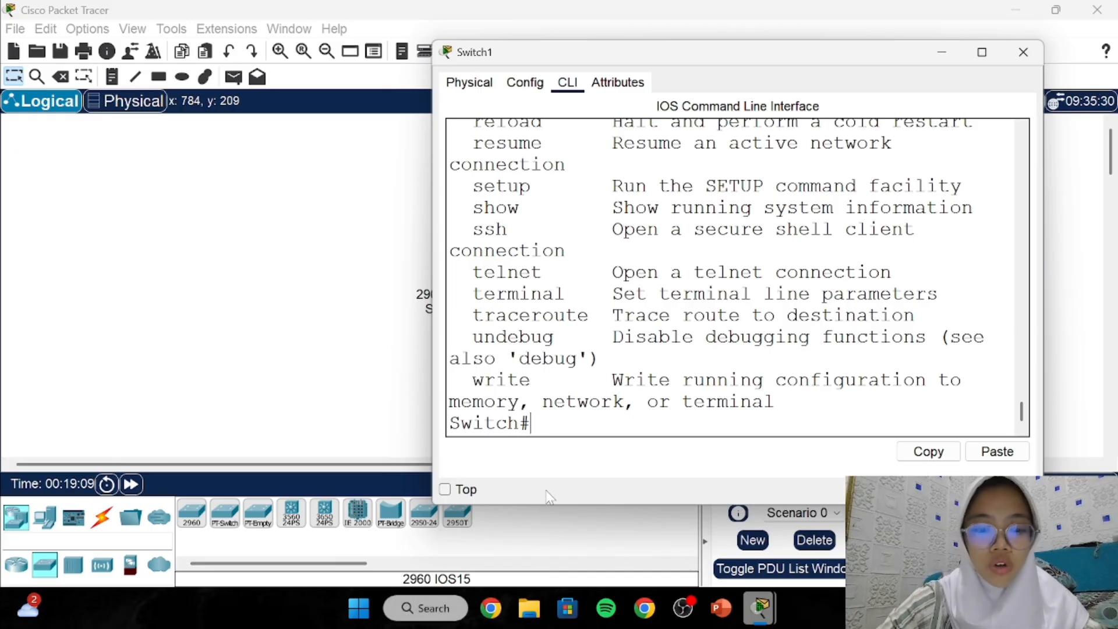
Enter conf t on Switch1 to reach the Switch(config)# prompt.
text(conf t)
key(Return)
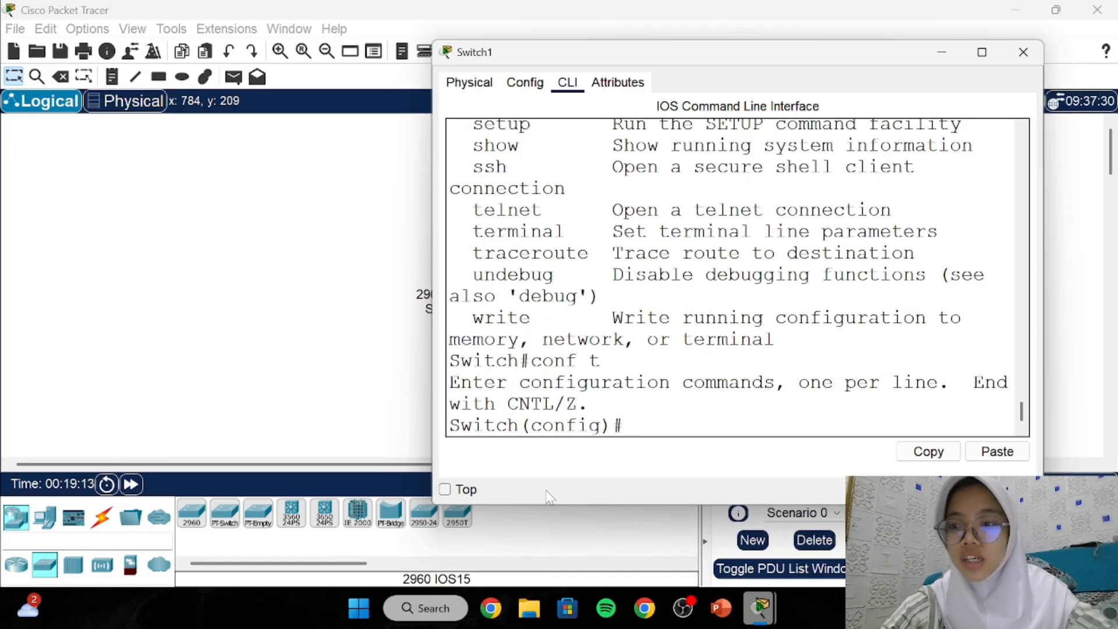
drag(542, 426, 567, 427)
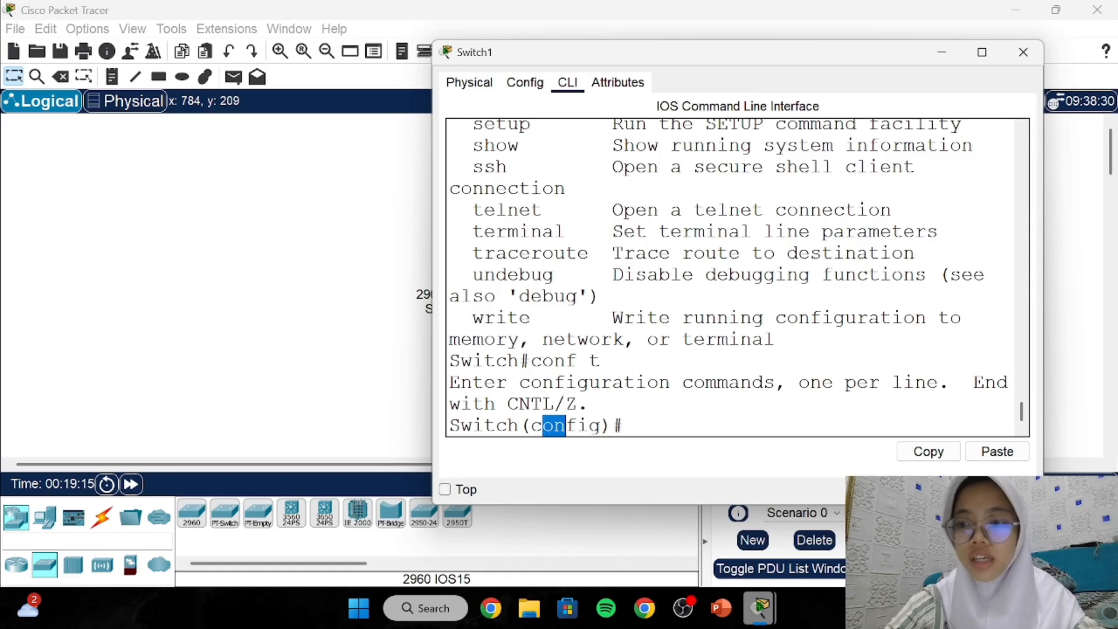
click(566, 426)
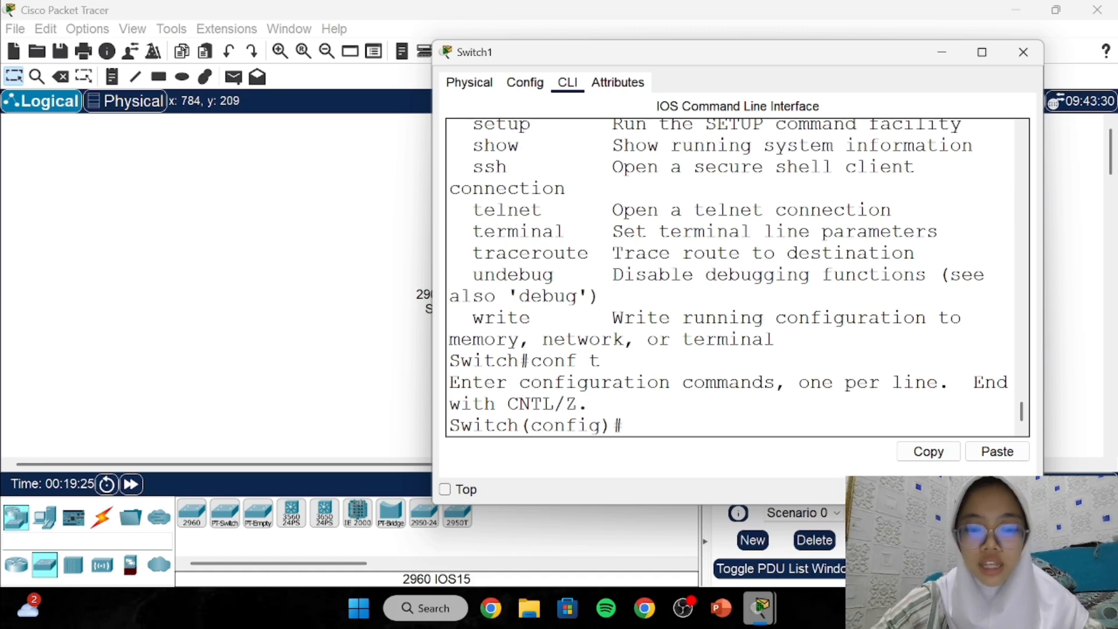
List Switch1's configuration commands with ?, paging through to vtp.
text(?)
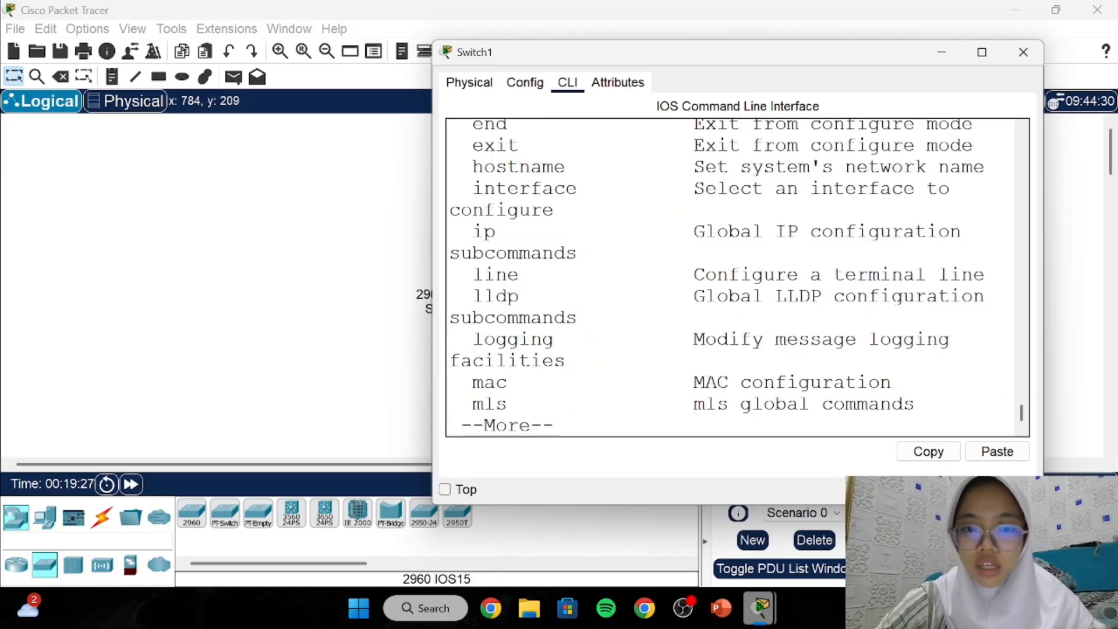
scroll(737, 278, up, 1)
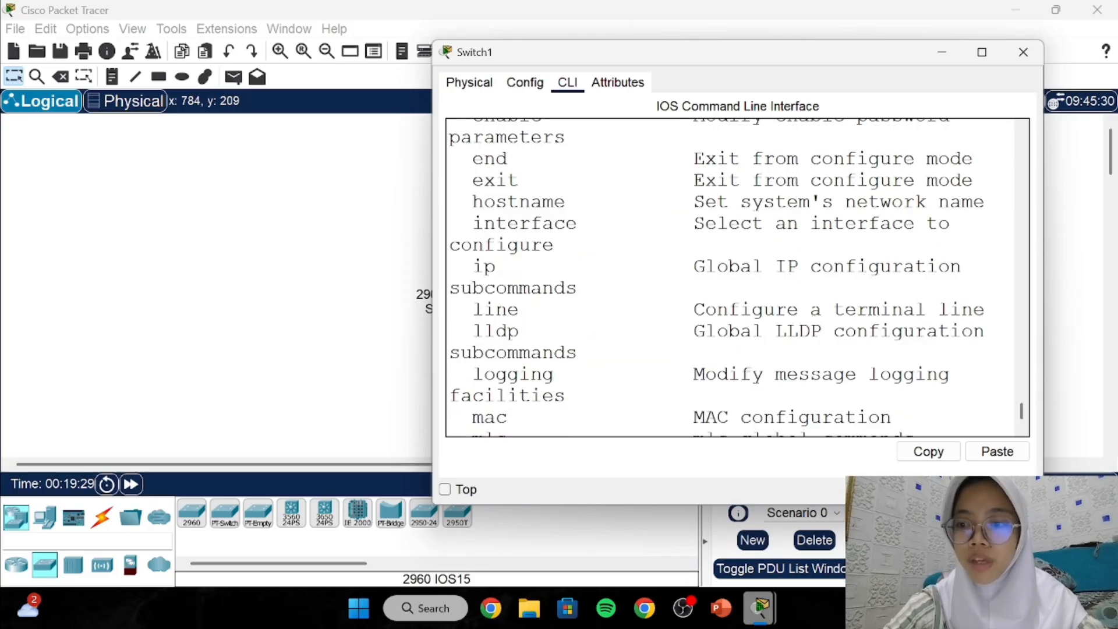
scroll(737, 277, up, 1)
scroll(738, 277, up, 1)
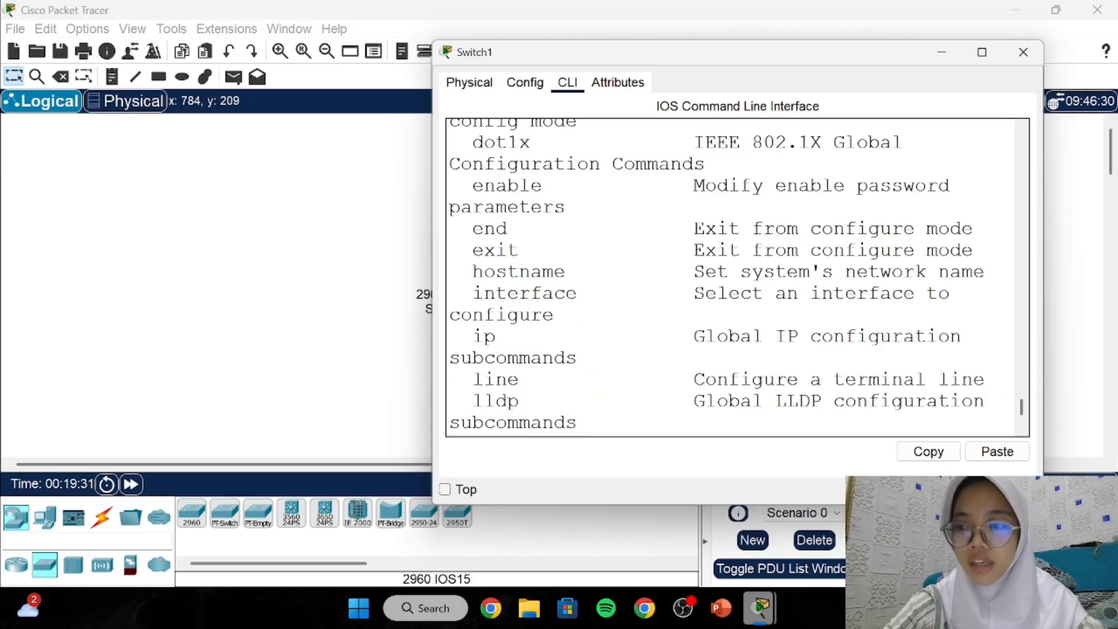
scroll(738, 278, down, 3)
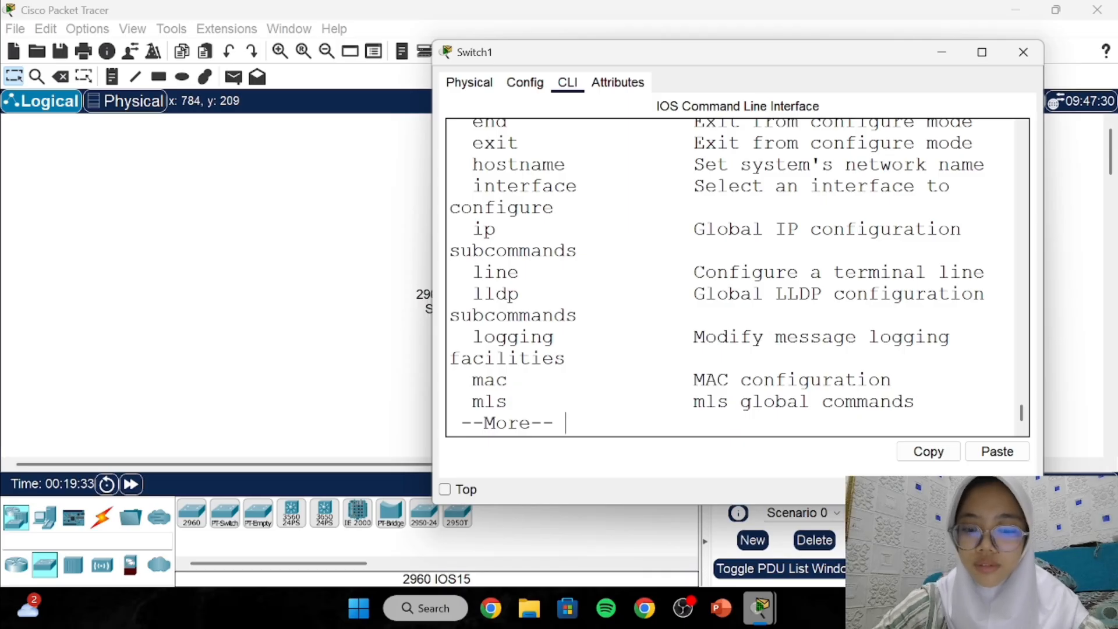
key(space)
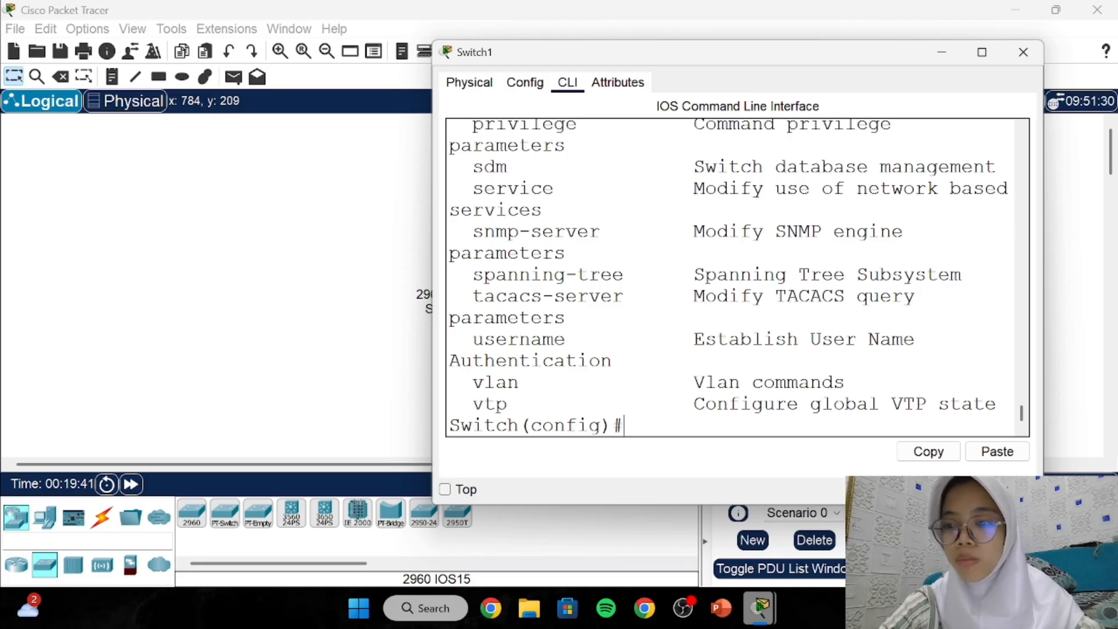
Leave configuration mode, retry configure with a rejected 'conf t' answer, and enter exit at Switch#.
text(ex)
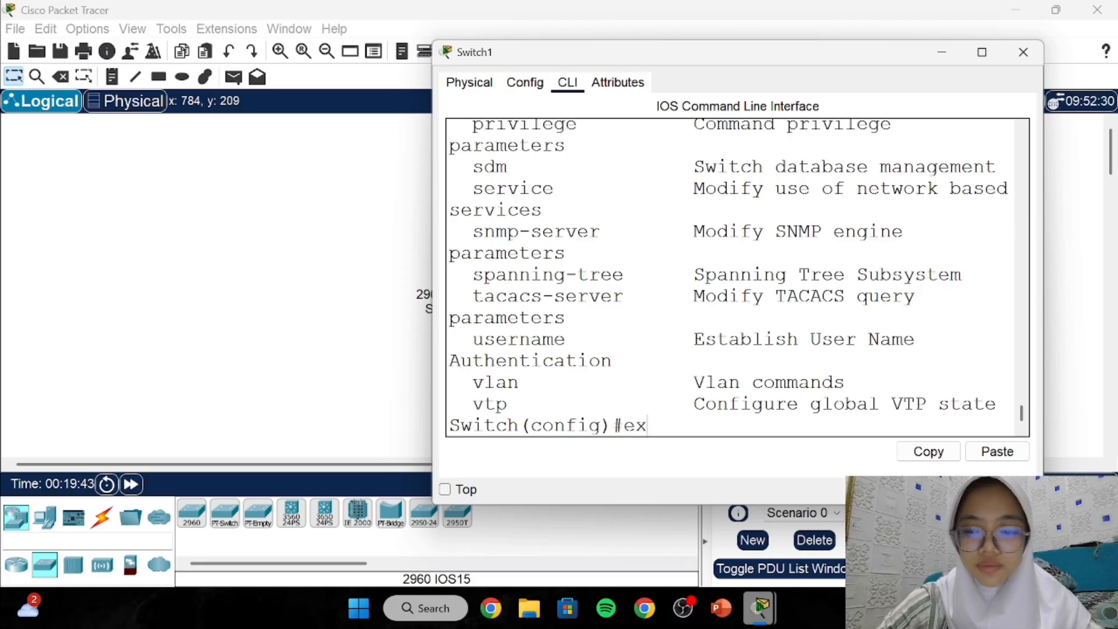
key(Return)
key(Return)
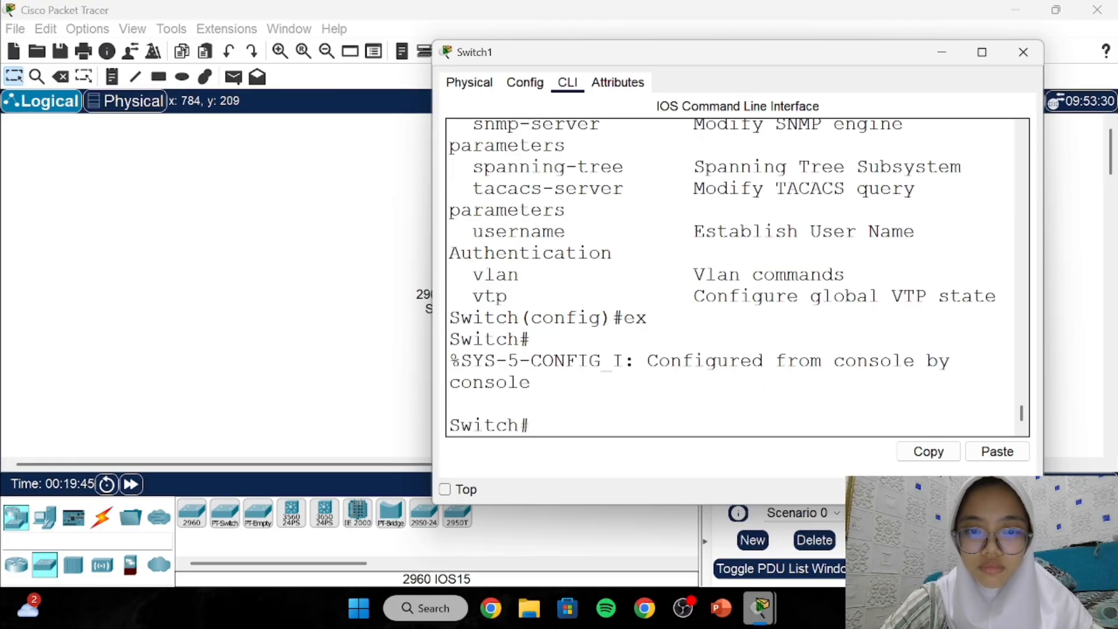
text(conf)
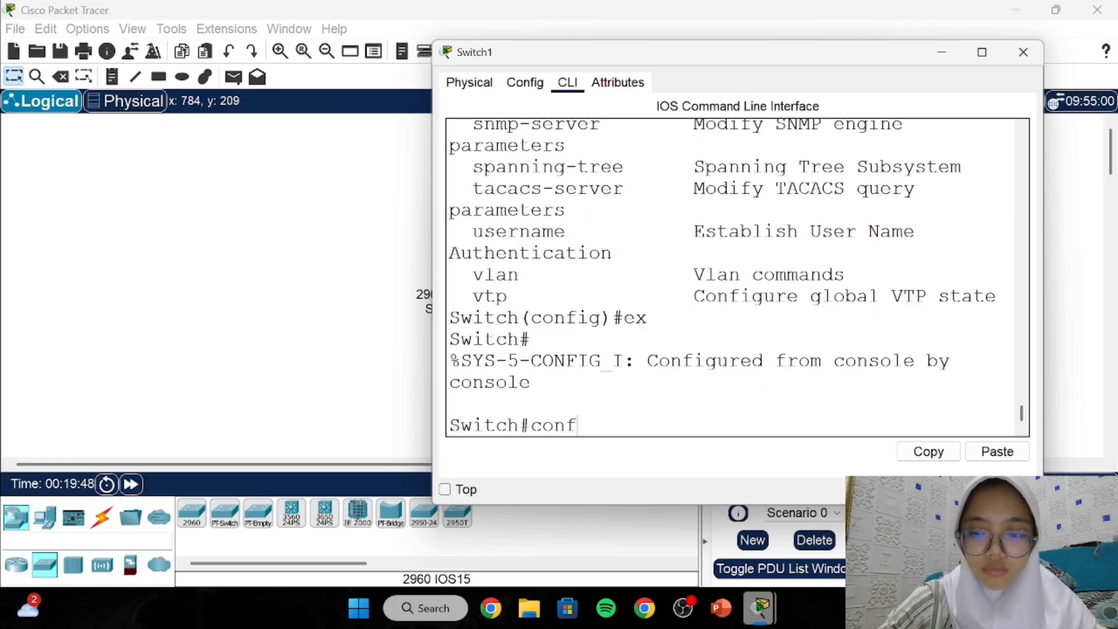
key(Return)
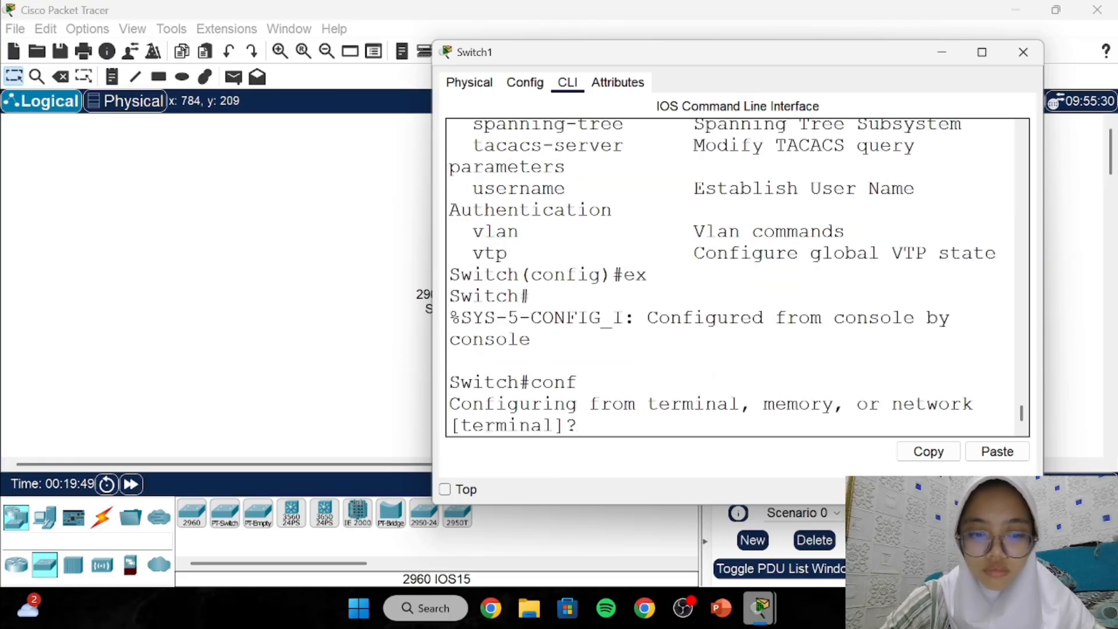
text(conf t)
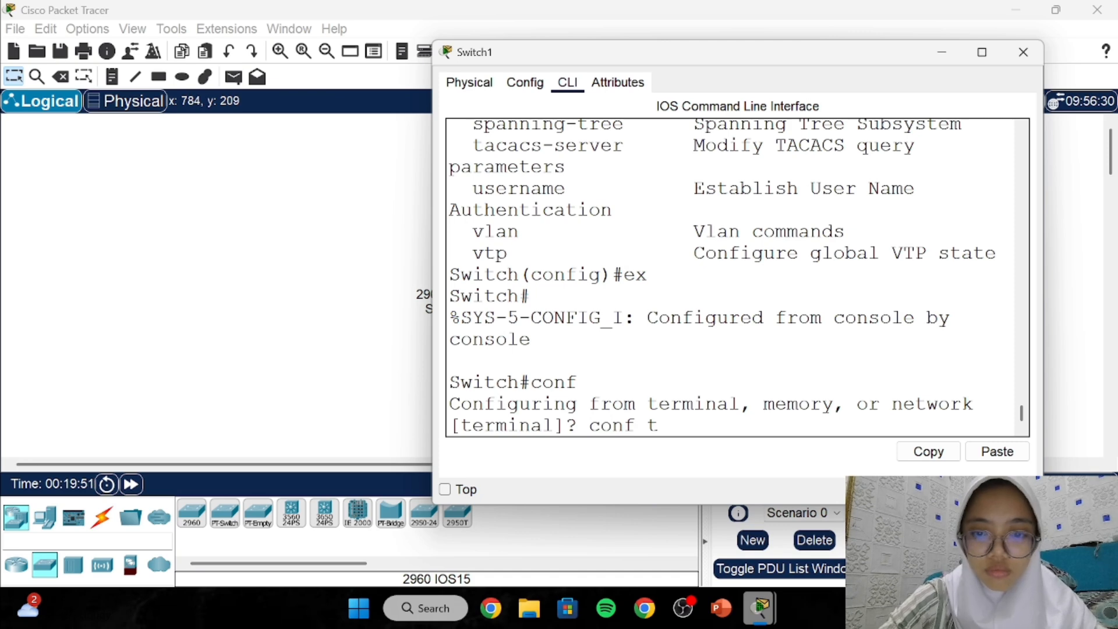
key(Return)
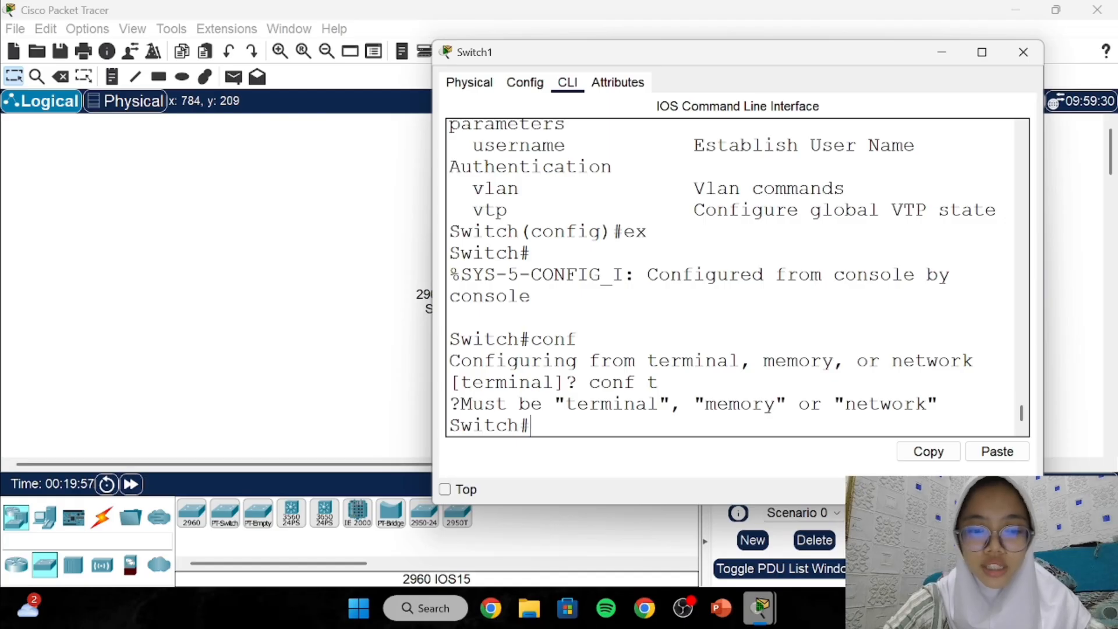
text(exi)
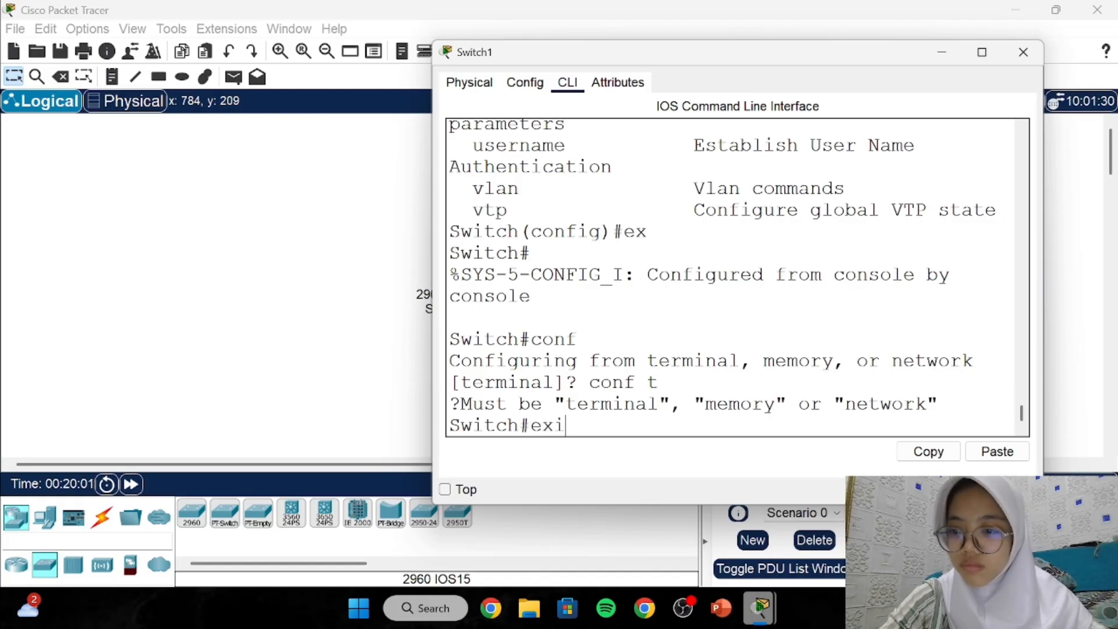
text(t)
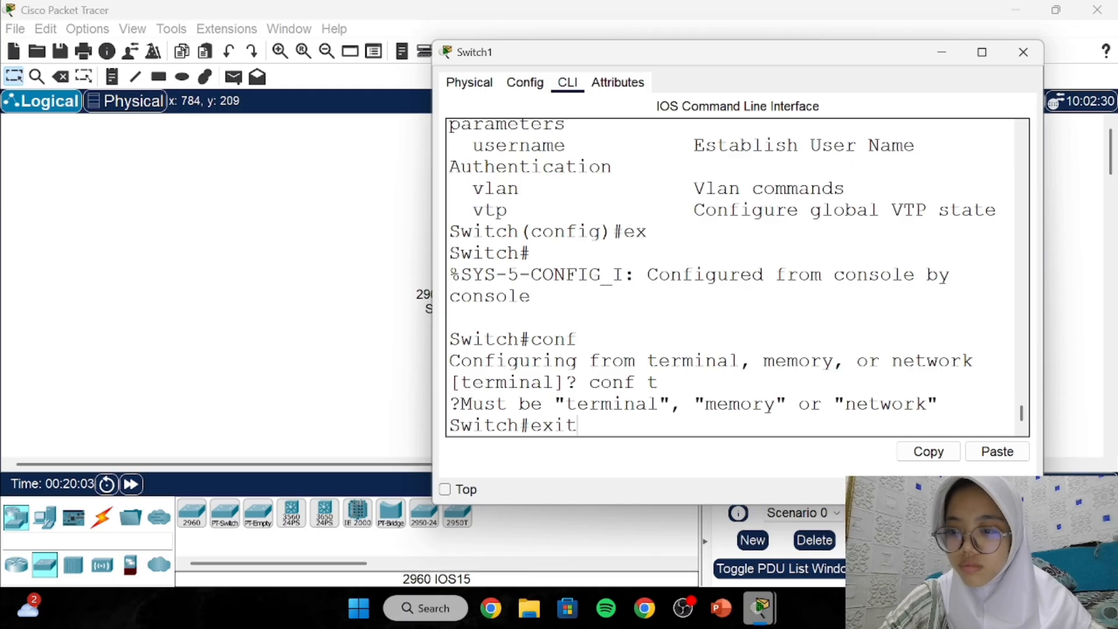
Log Switch1's console out and bring up a fresh Switch> user prompt.
key(Return)
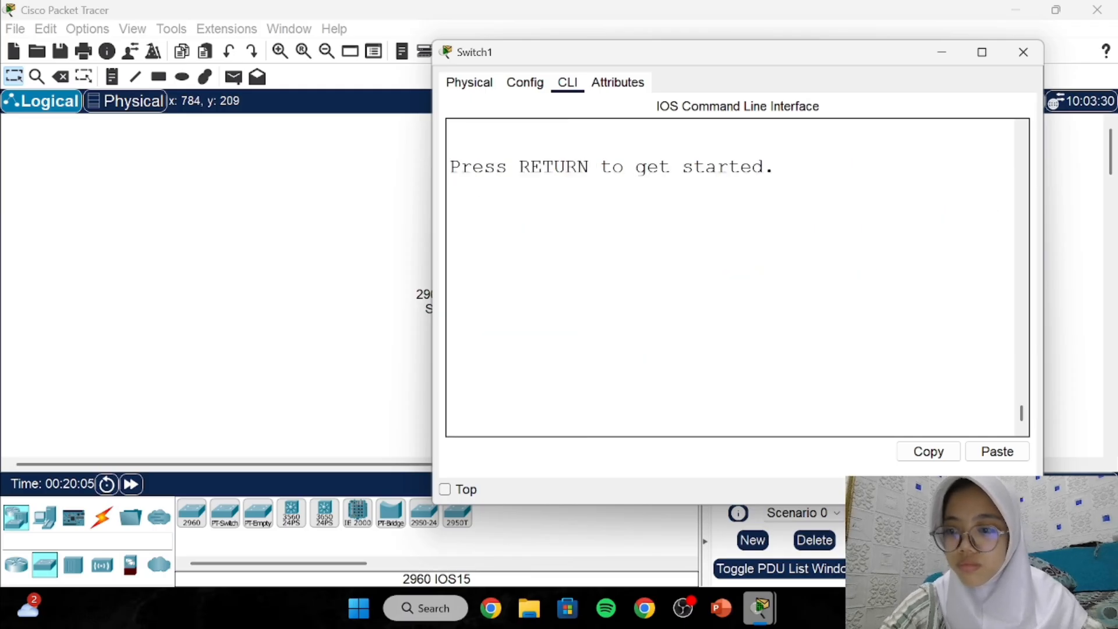
key(Return)
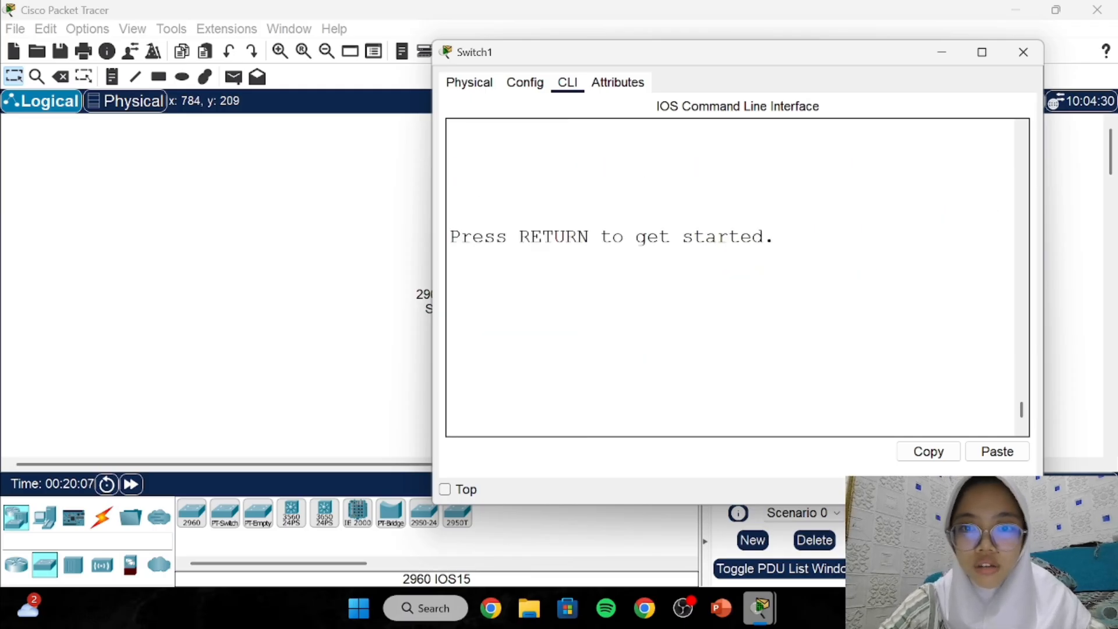
key(Return)
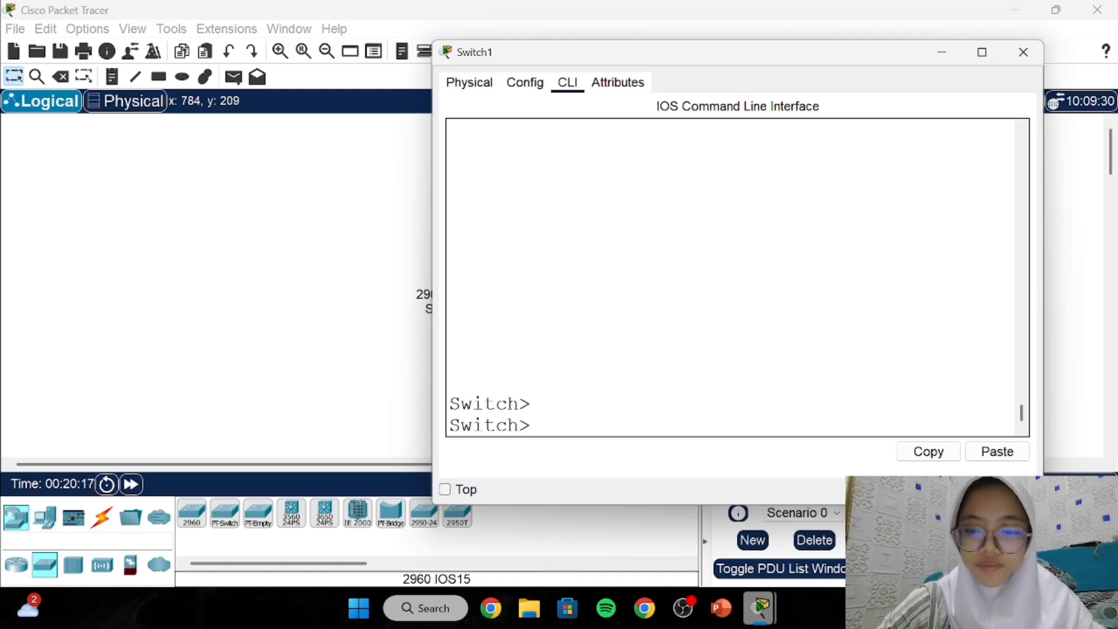
List the available user-mode EXEC commands with ? and scroll through the help.
text(?)
scroll(737, 277, up, 1)
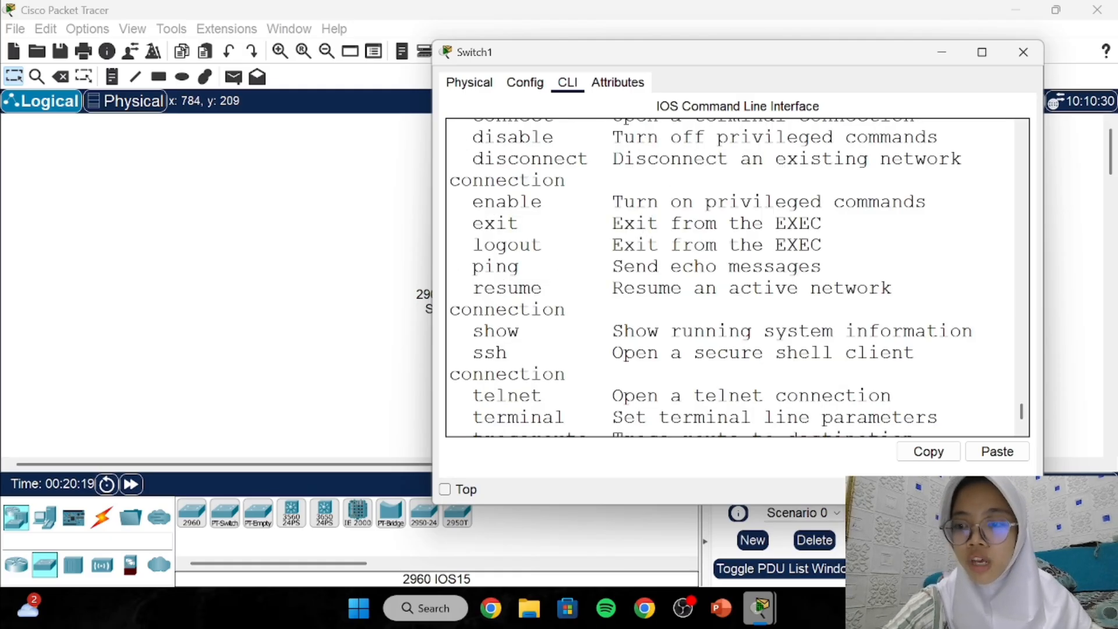
scroll(737, 278, down, 1)
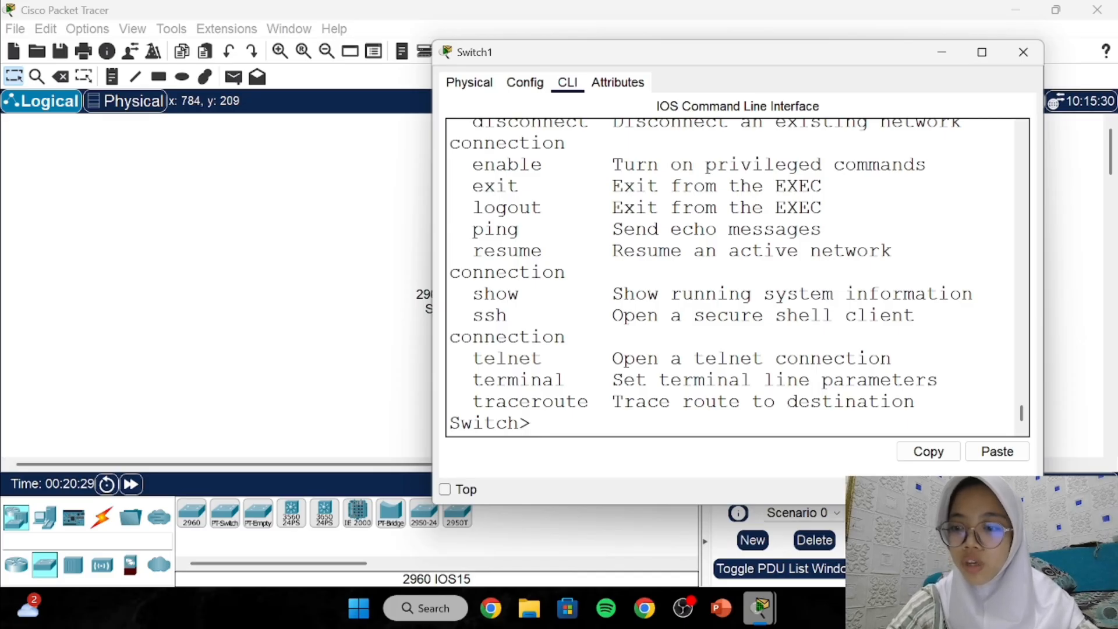
scroll(737, 277, up, 1)
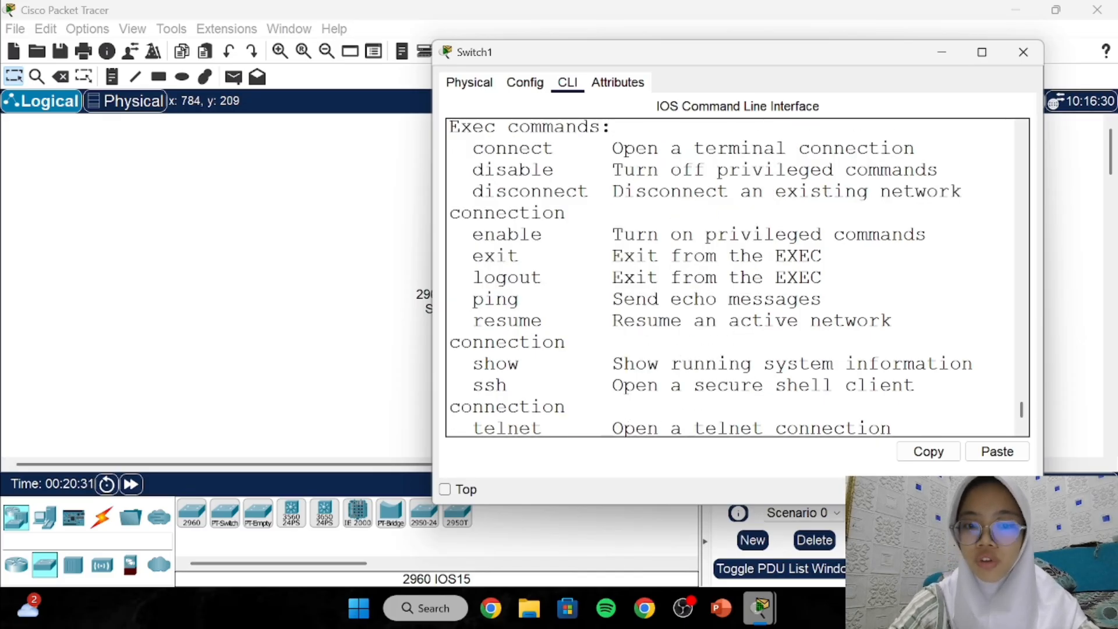
scroll(737, 277, down, 1)
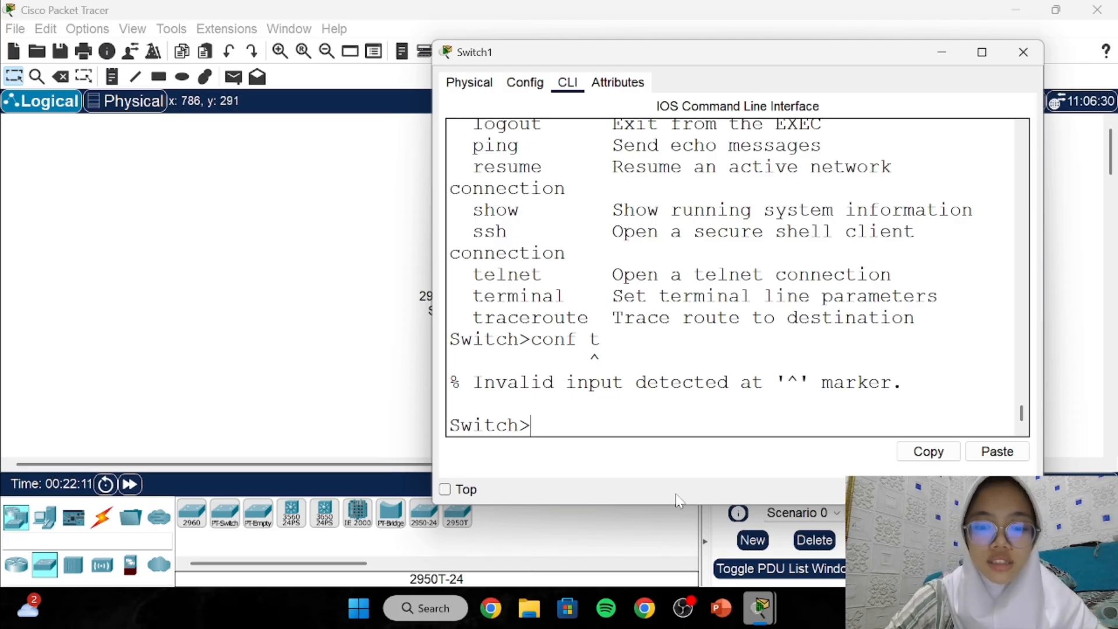
Retry 'conf t' at Switch> (rejected), then enter 'conft', which starts a domain lookup.
text(conf t)
key(Return)
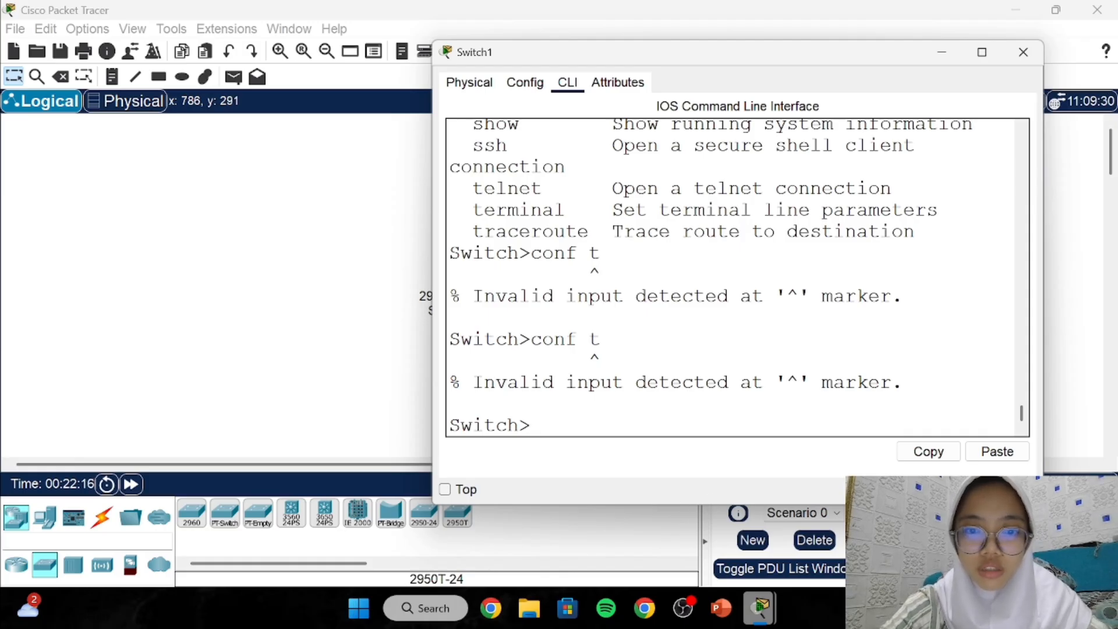
text(conft)
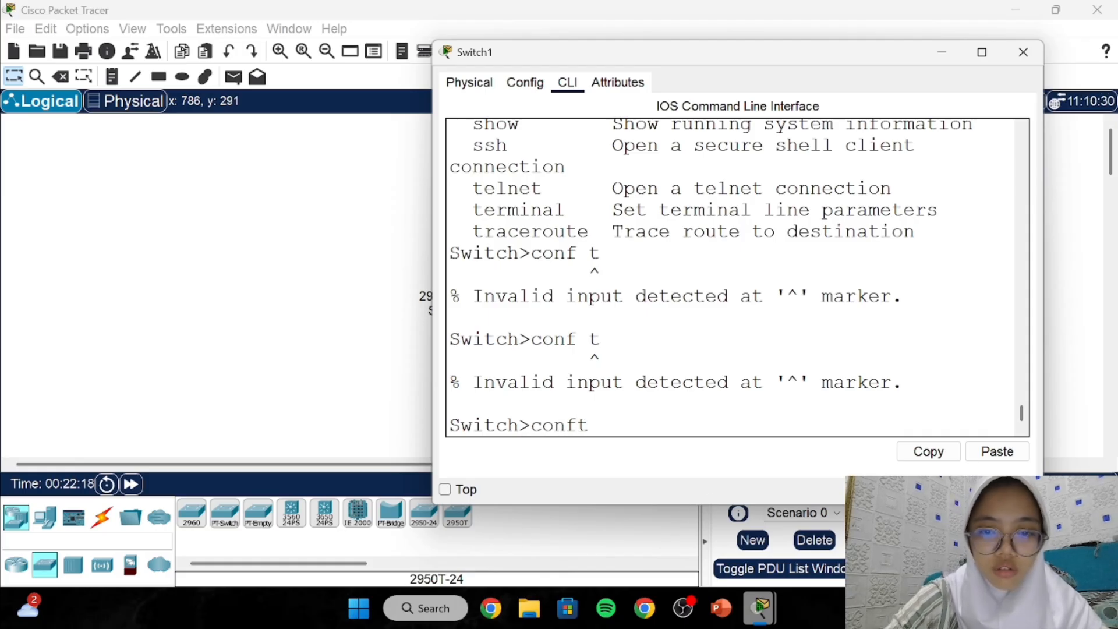
key(Return)
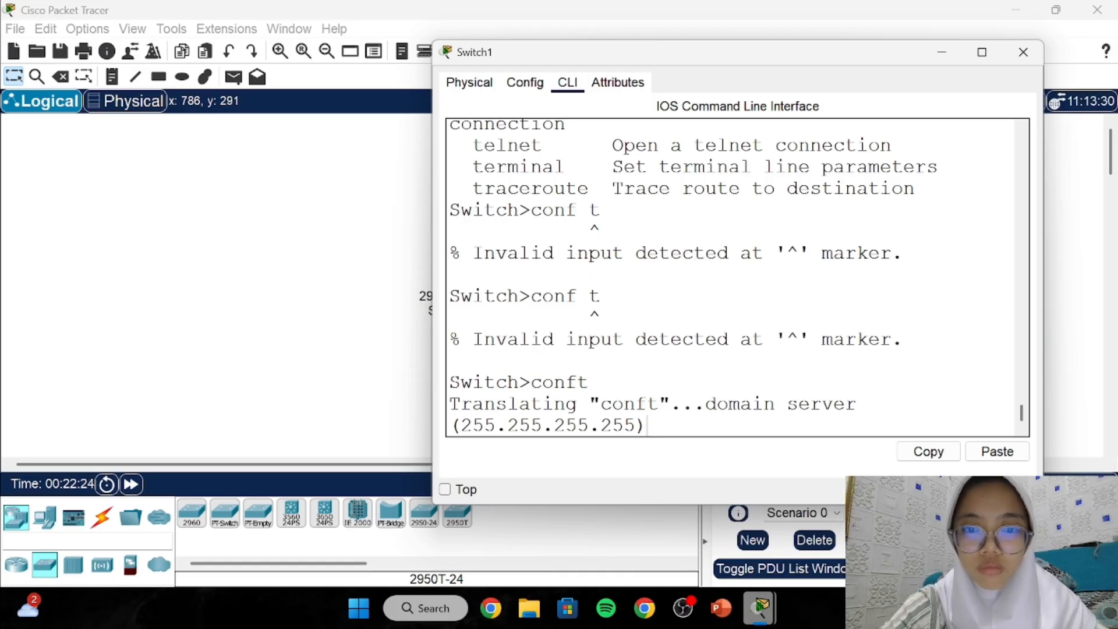
double_click(585, 382)
click(584, 382)
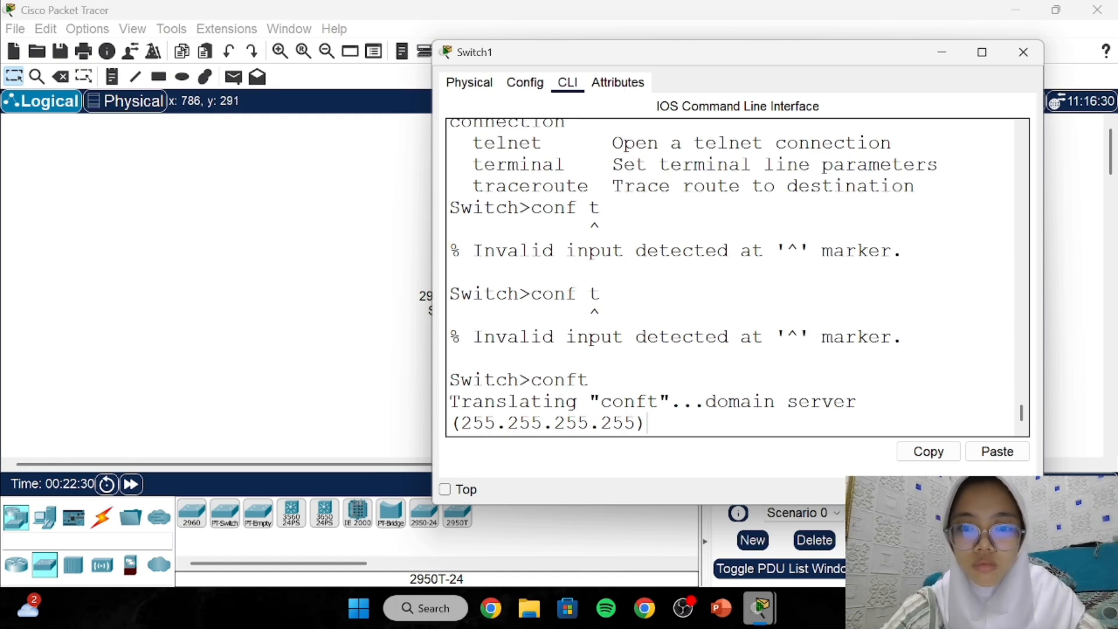
Close Switch1's console window, leave its name label unchanged, and minimize then restore Packet Tracer.
click(1023, 52)
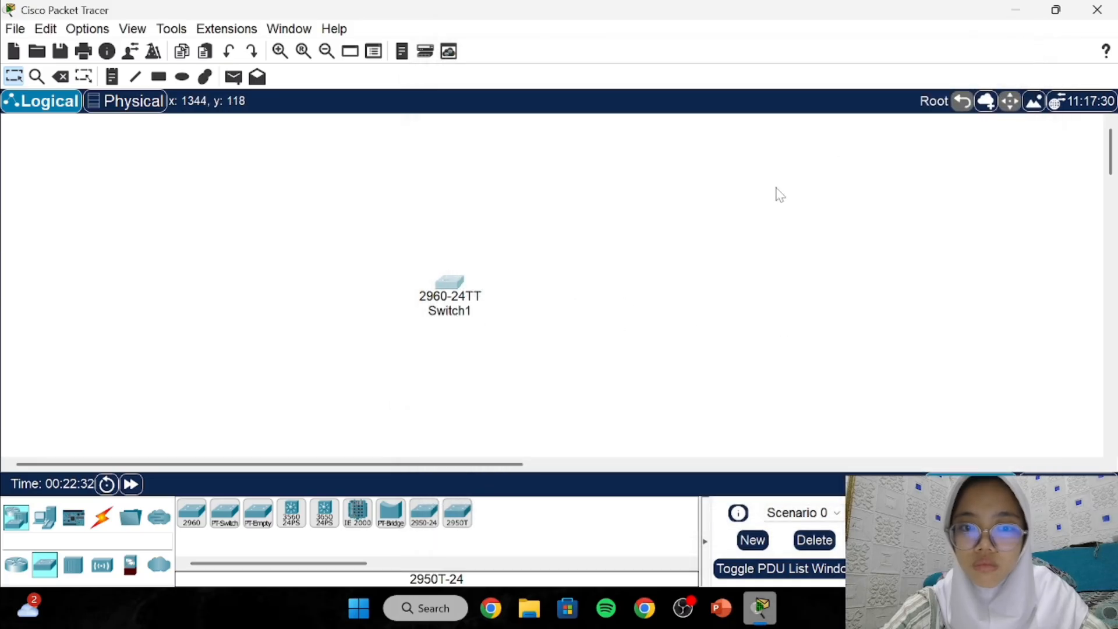
click(459, 310)
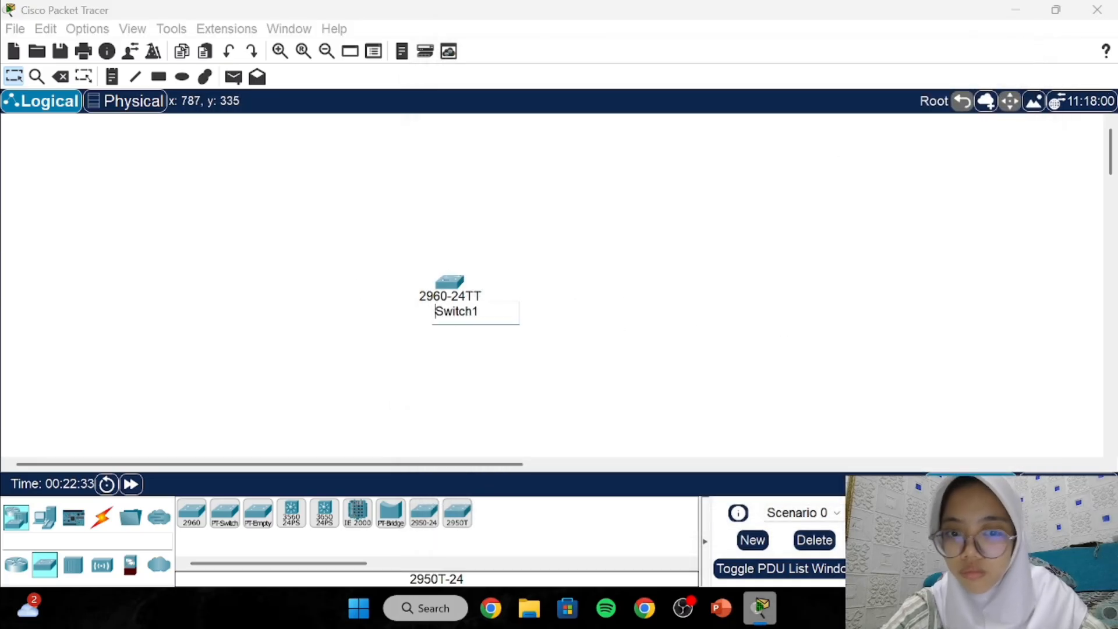
click(531, 304)
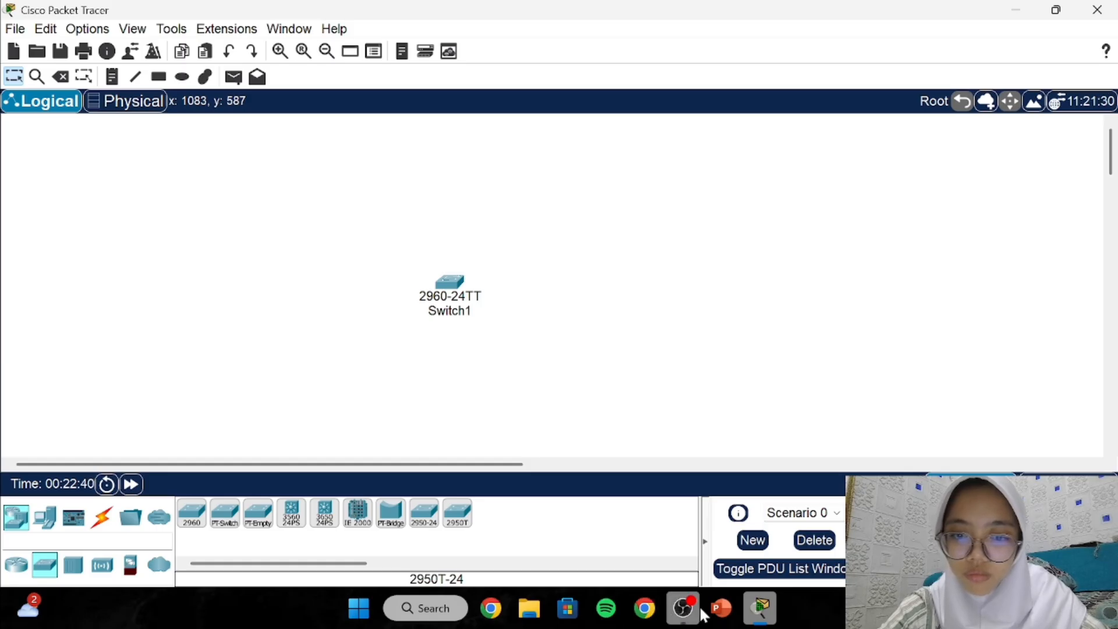
click(753, 615)
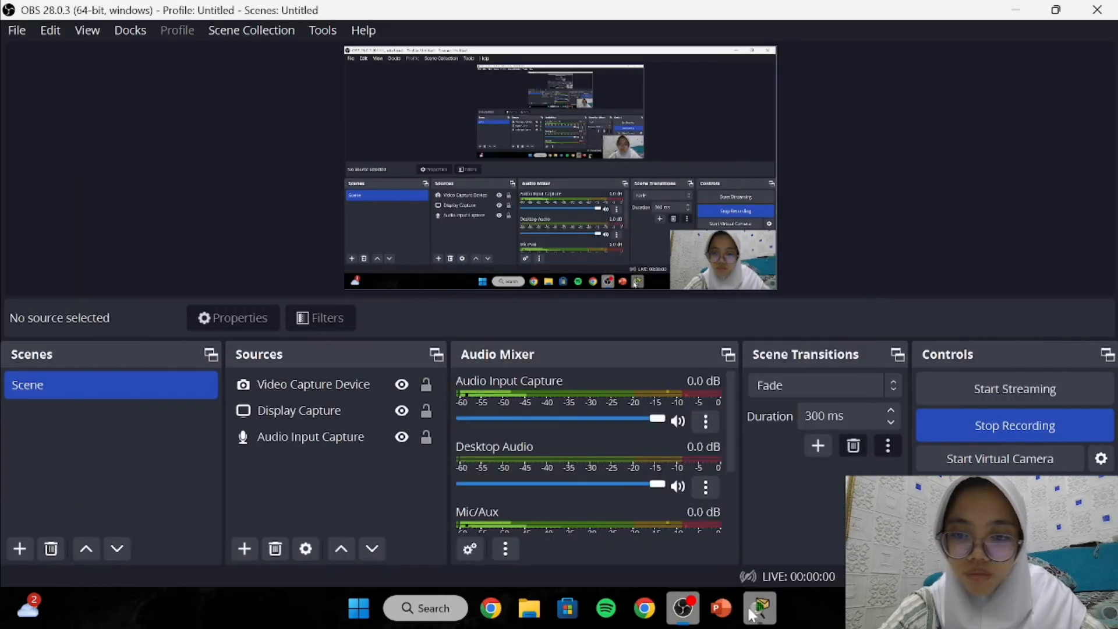
click(756, 606)
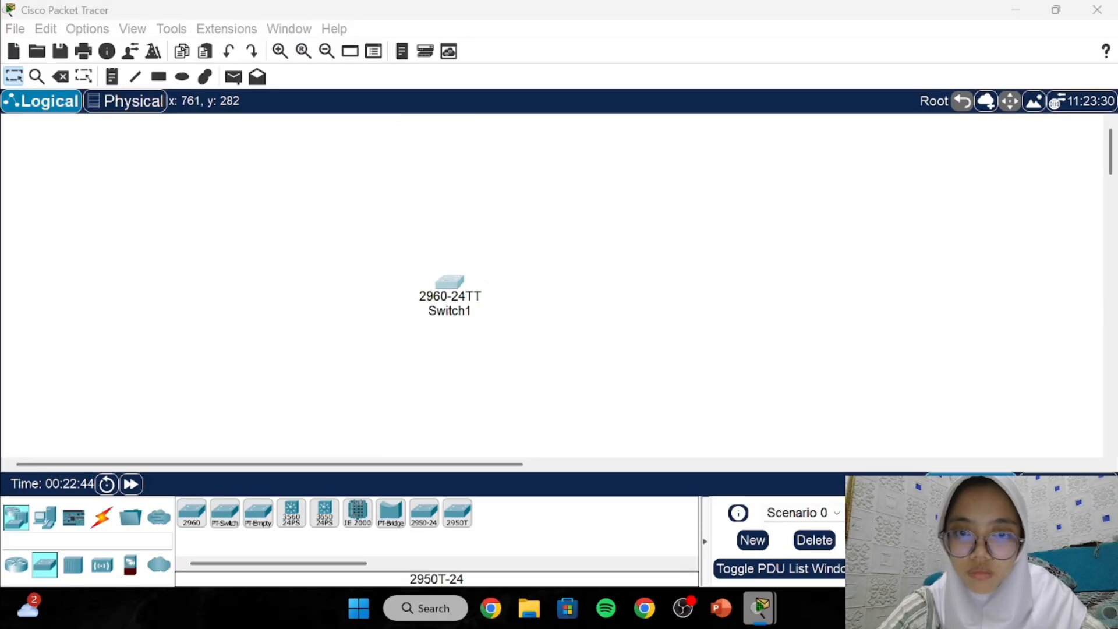
Reopen Switch1's device window and scroll through its console output.
click(450, 284)
scroll(670, 297, up, 3)
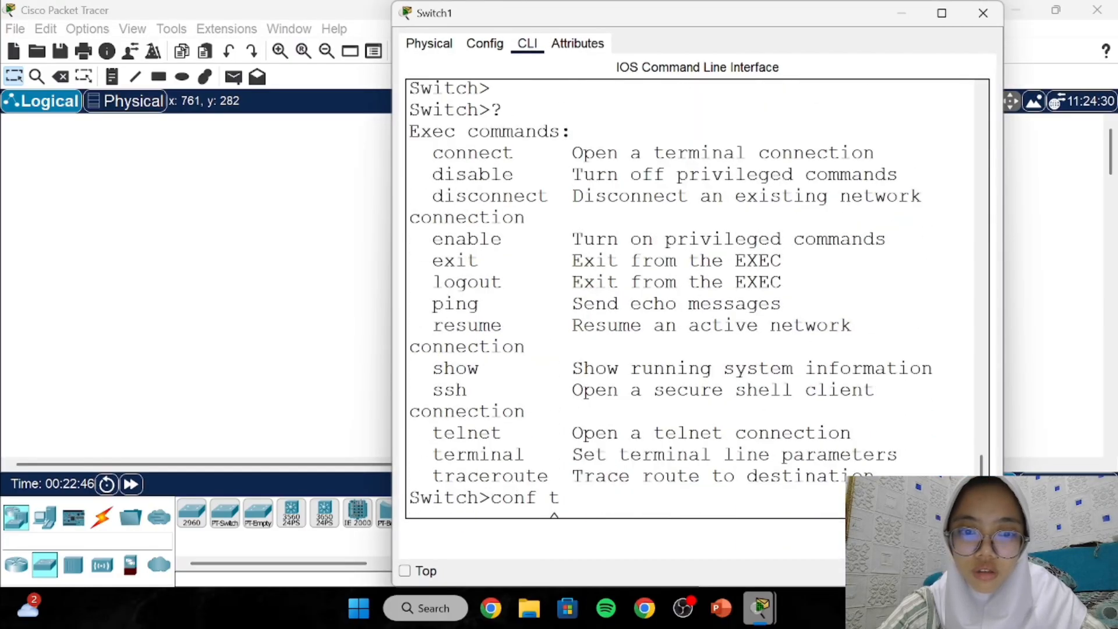
scroll(670, 297, down, 1)
scroll(670, 297, up, 1)
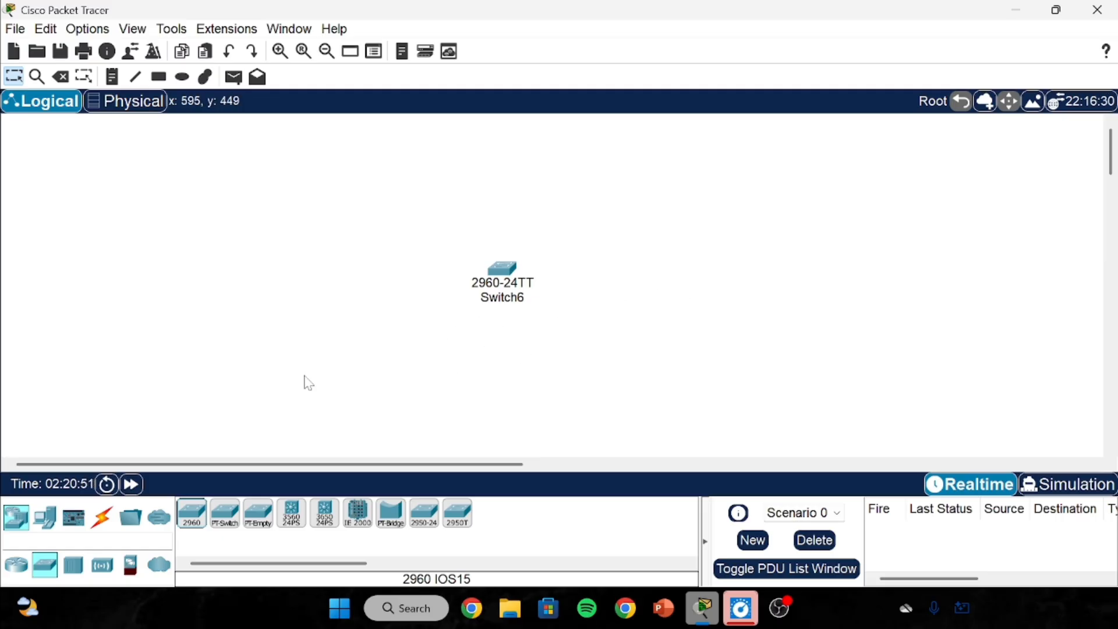
Open Switch6's CLI and enter privileged mode (en), then global configuration mode (conf t).
click(504, 269)
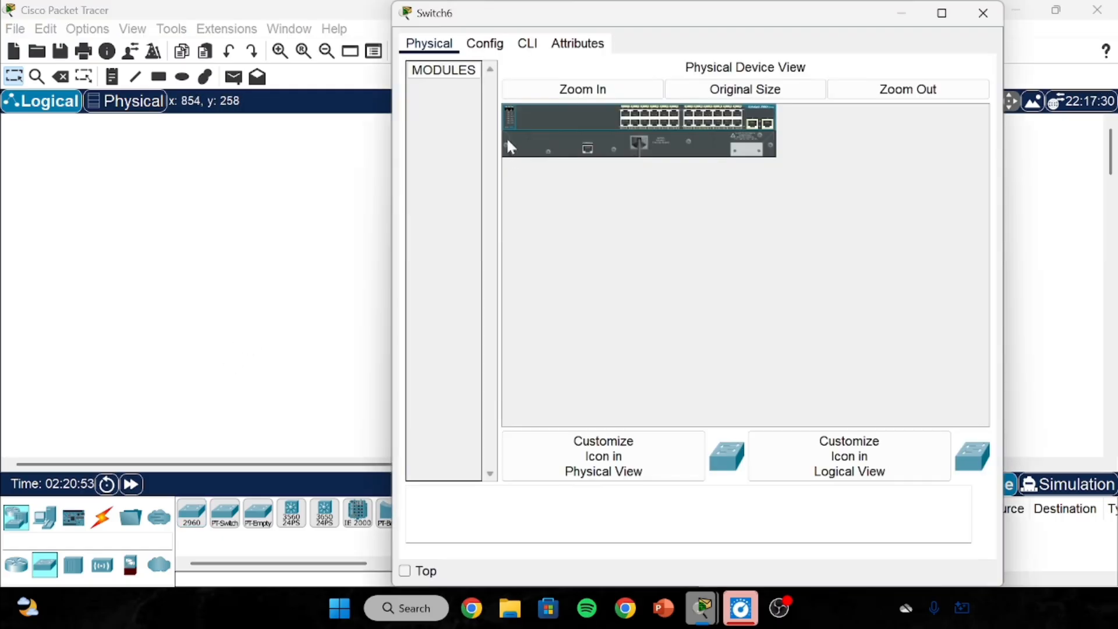
click(540, 42)
key(Return)
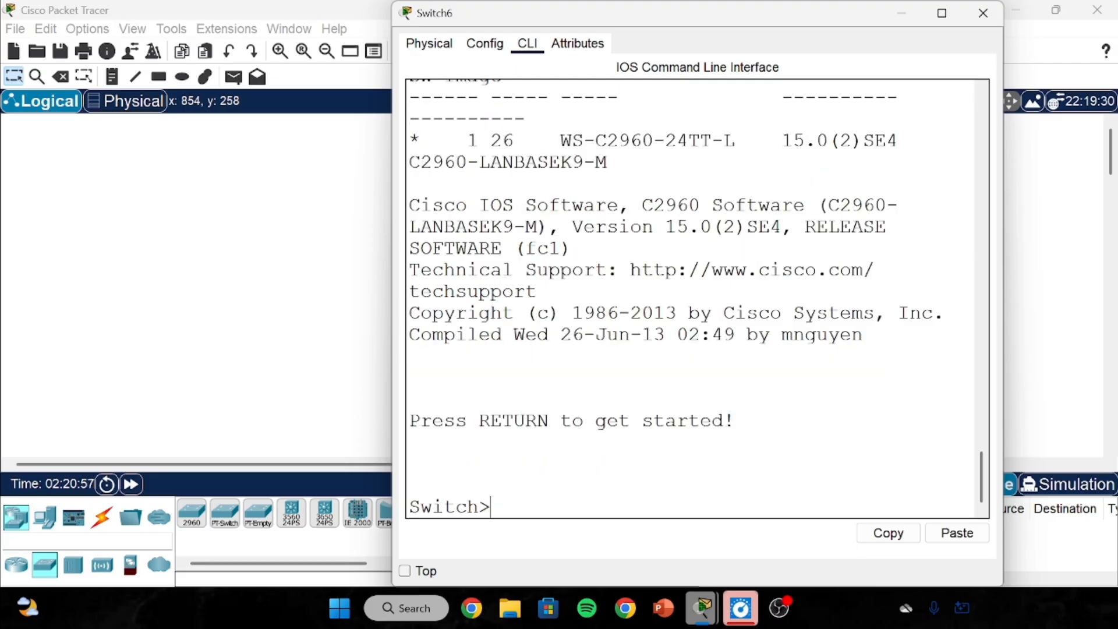
text(en)
key(Return)
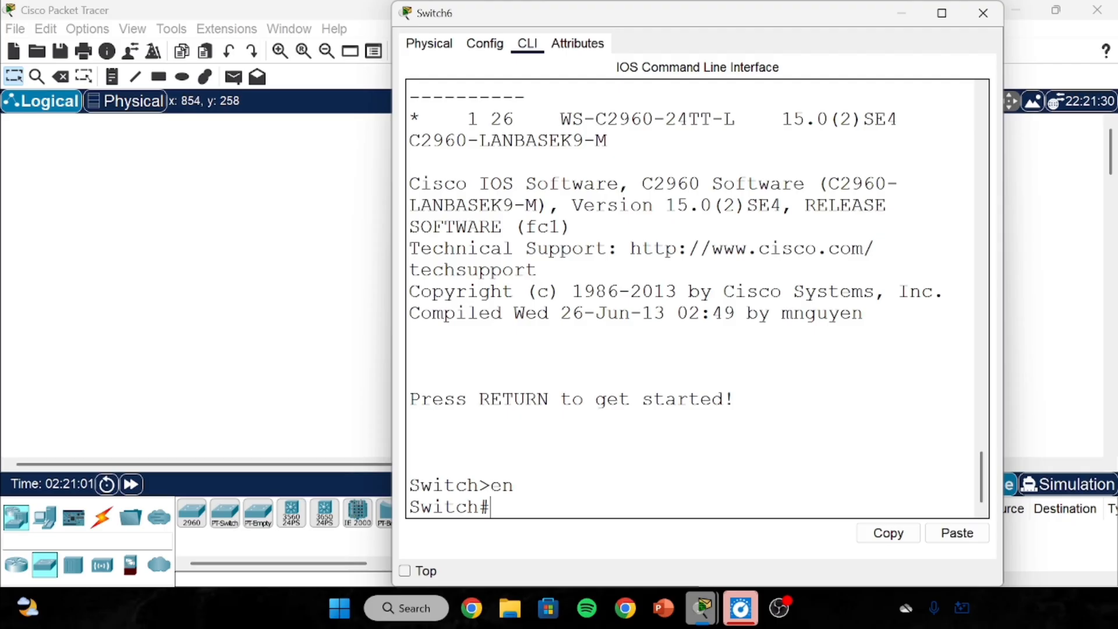
text(conf t)
key(Return)
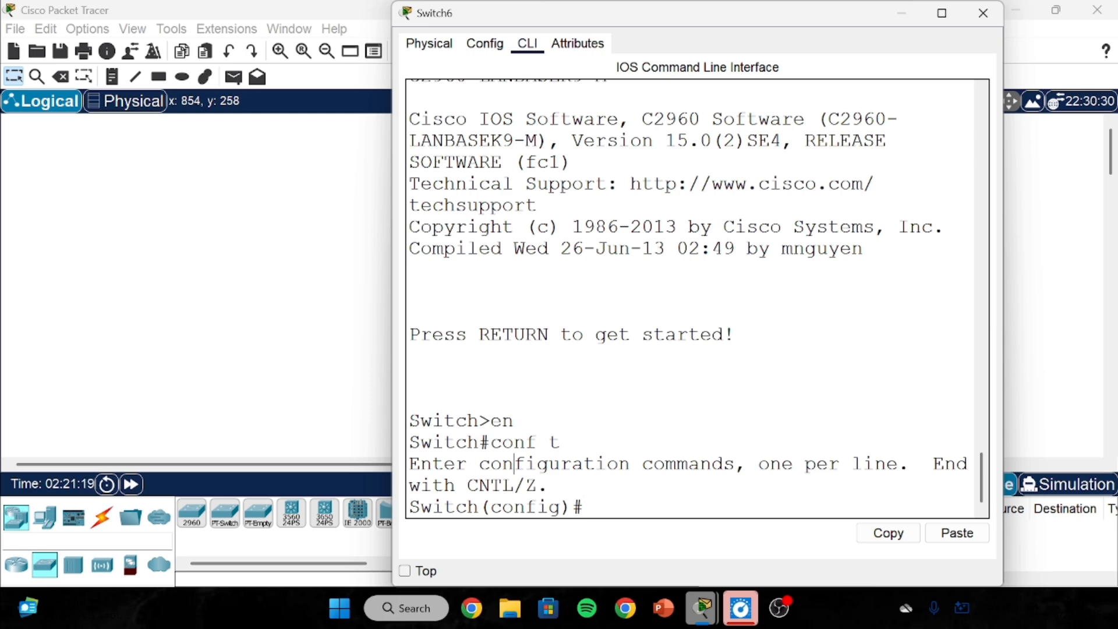
Set an enable password on Switch6 with the enable password command.
drag(480, 420, 492, 421)
click(491, 421)
text(enable )
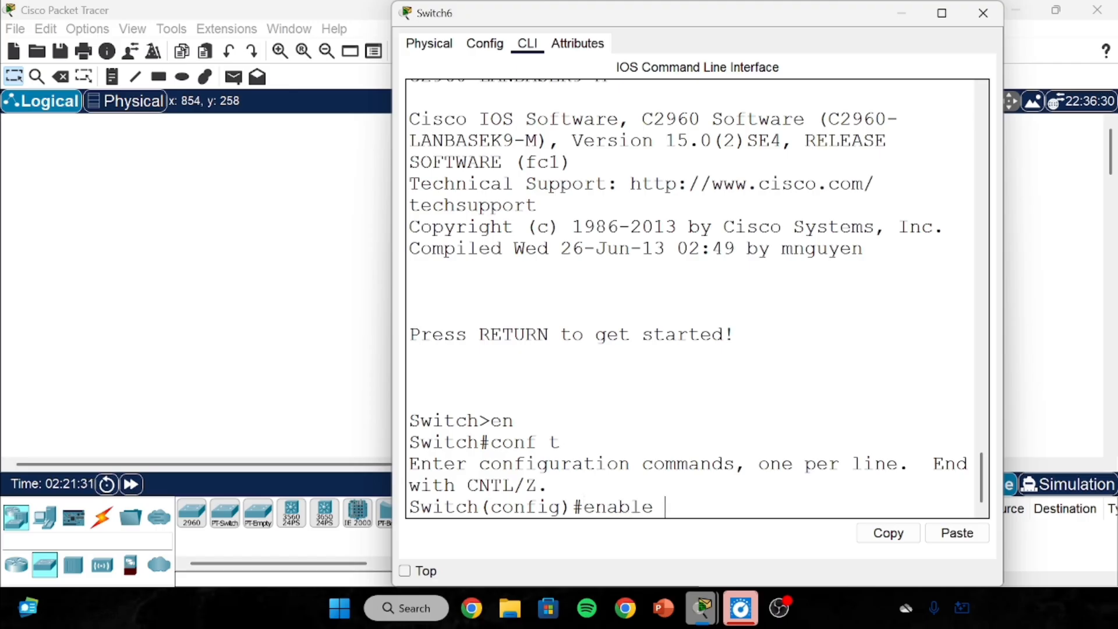
text(passwo)
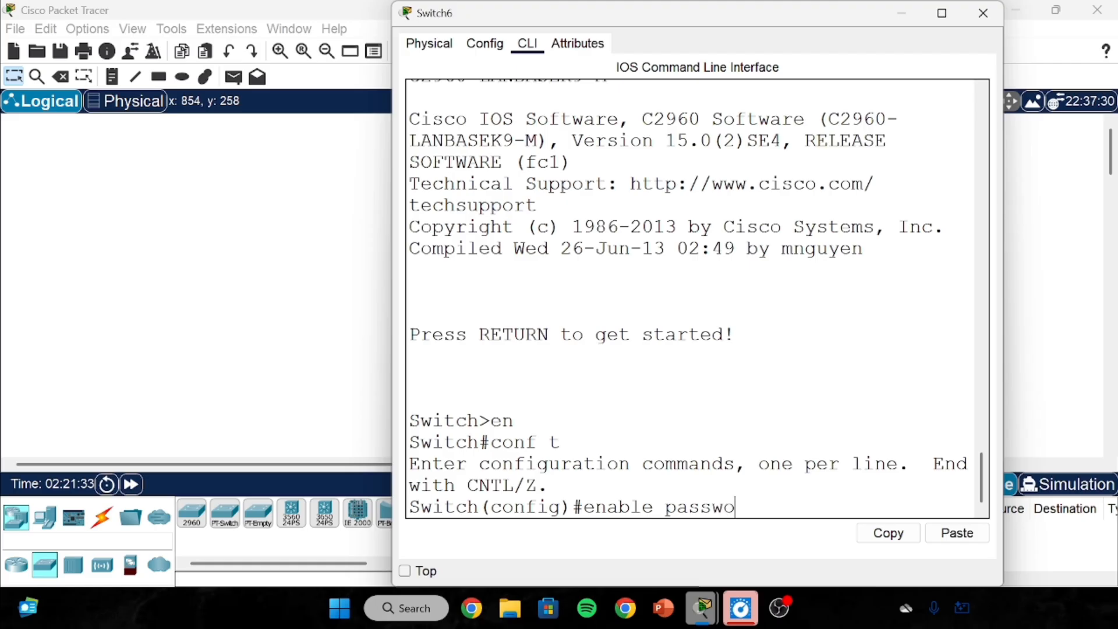
text(rd 123)
key(Return)
Exit configuration mode and log the console out back to the Switch> prompt.
text(e)
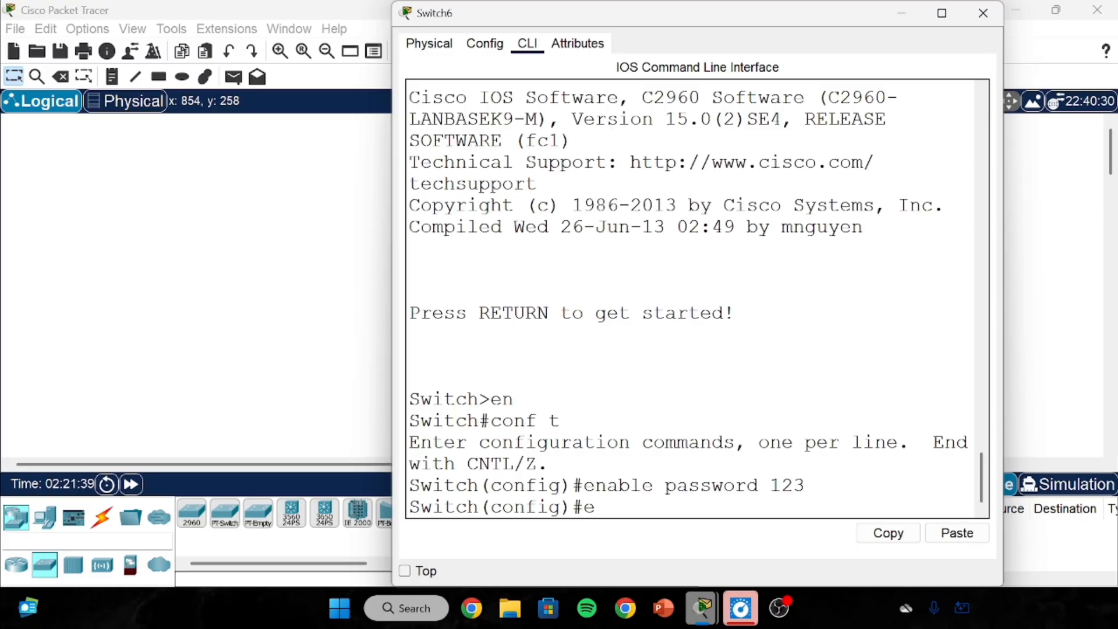
text(xit)
key(Return)
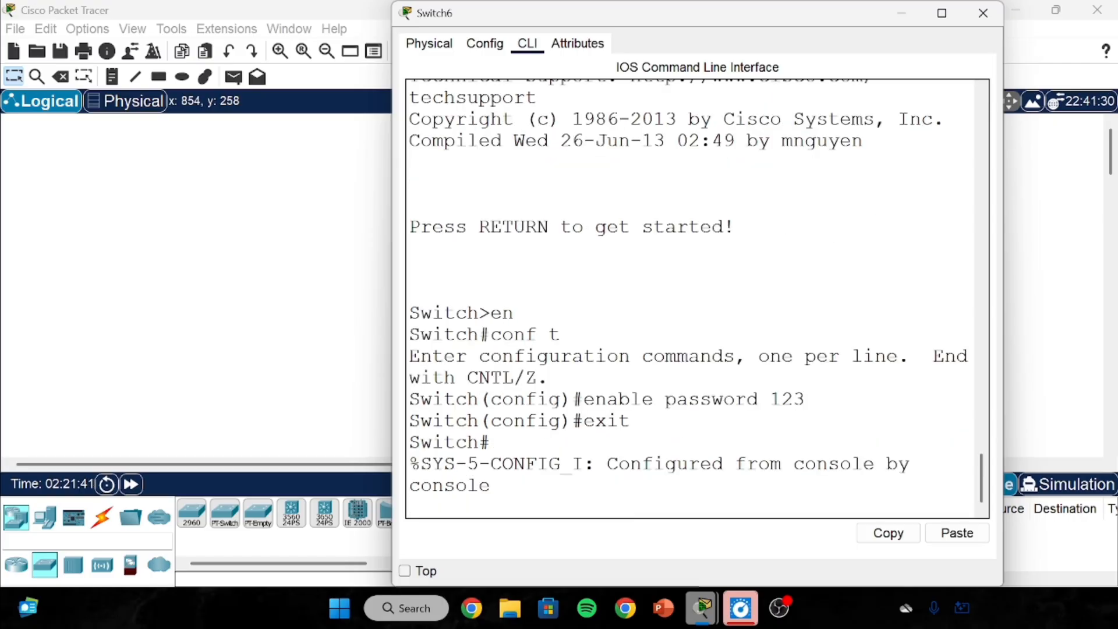
key(Return)
text(exi)
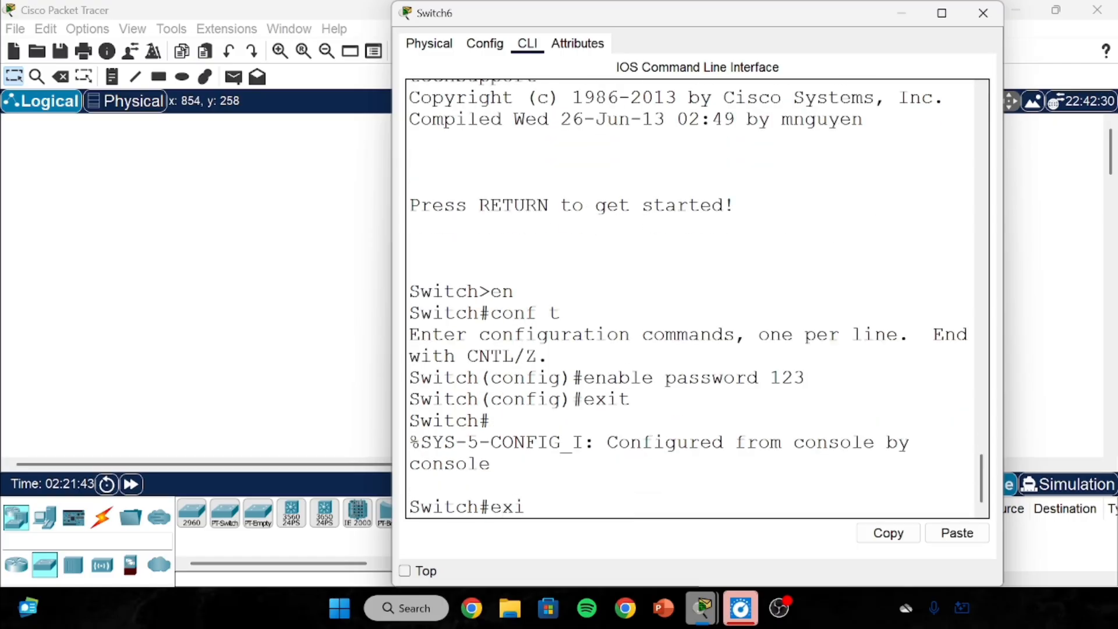
text(t)
key(Return)
key(Return)
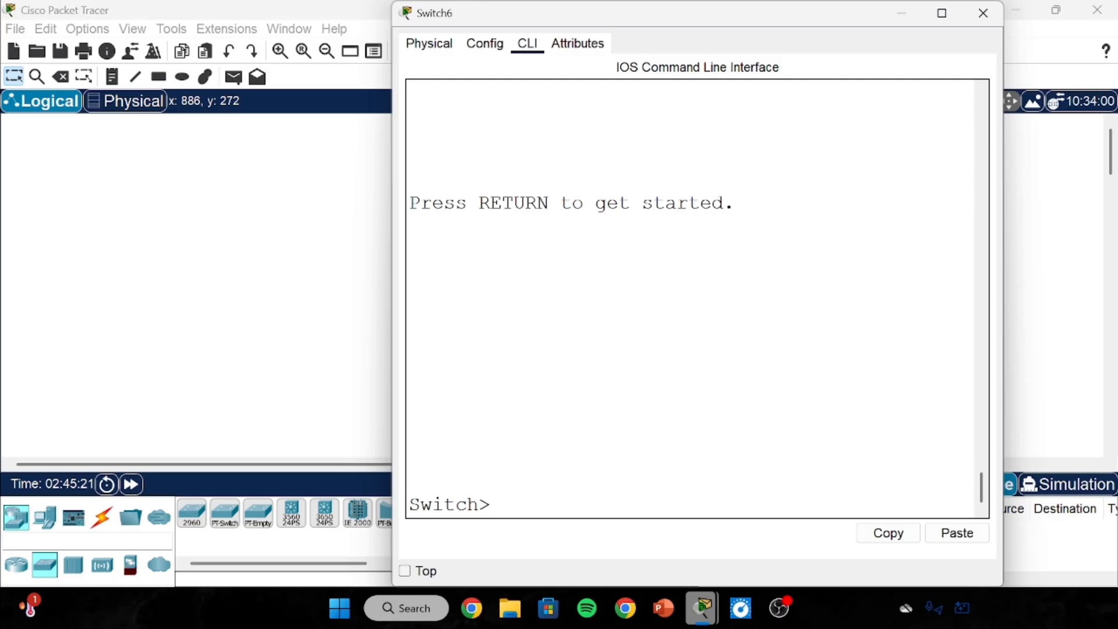
Unlock privileged mode with the enable password and display the running configuration with show run.
text(en)
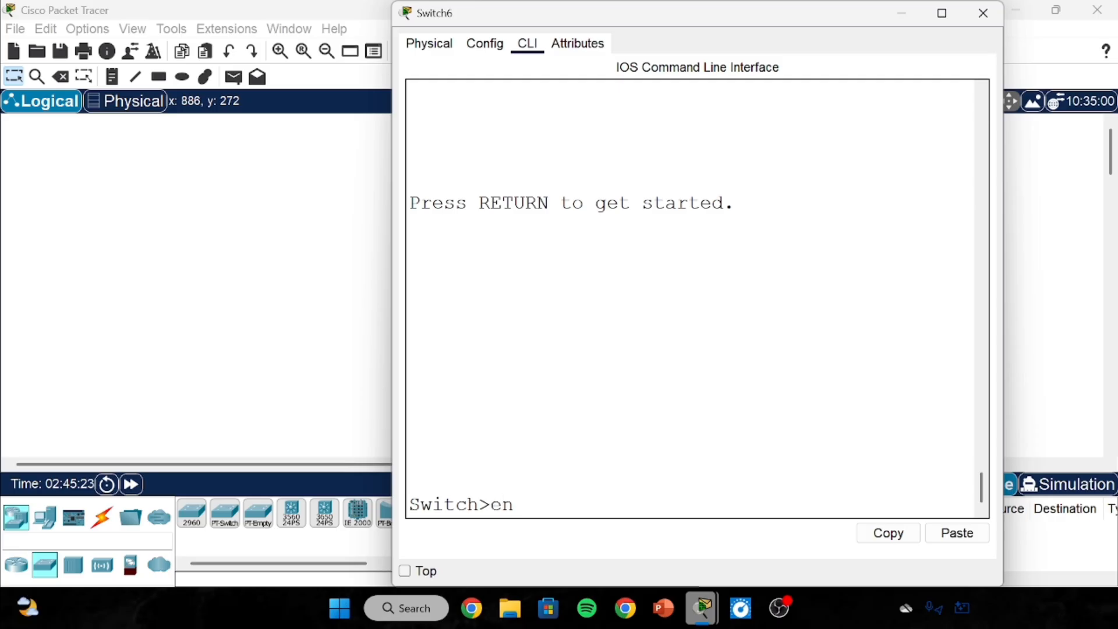
key(Return)
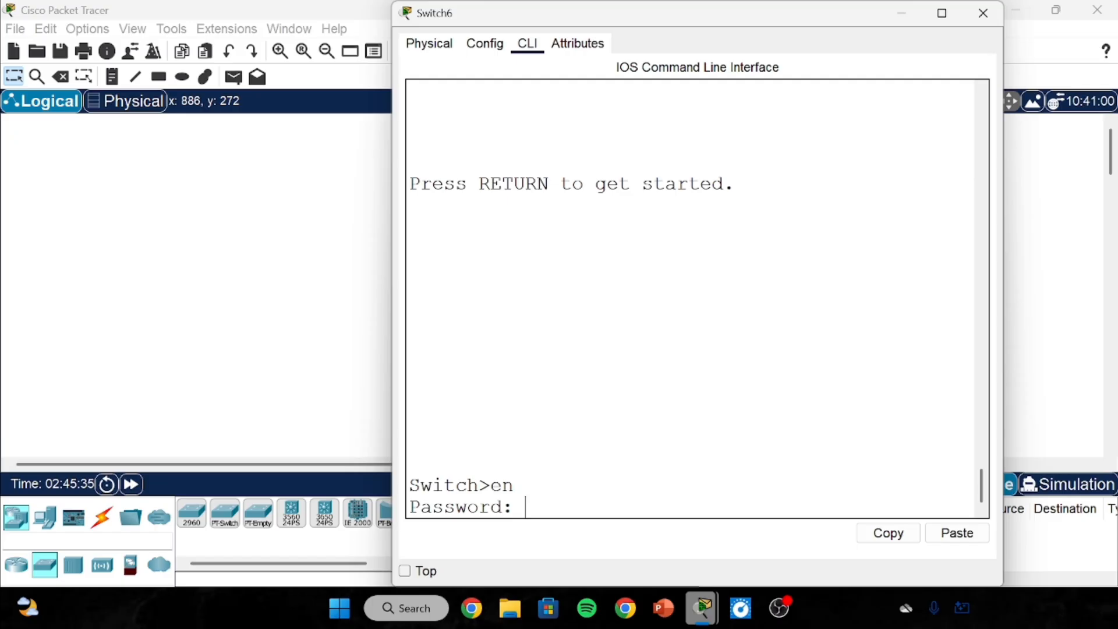
key(Return)
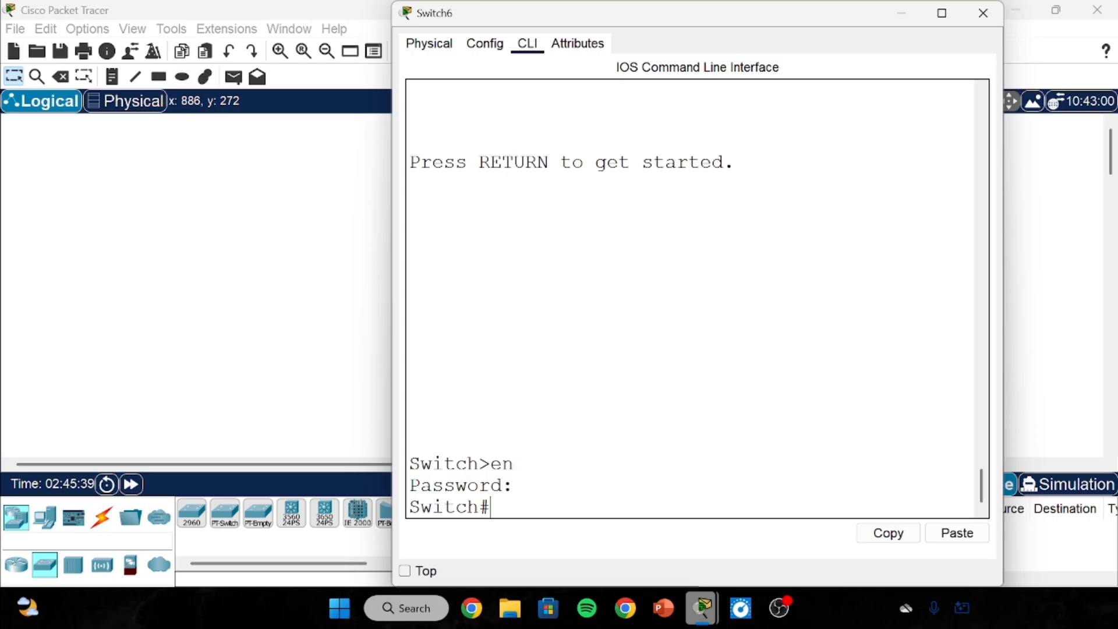
text(show run)
key(Return)
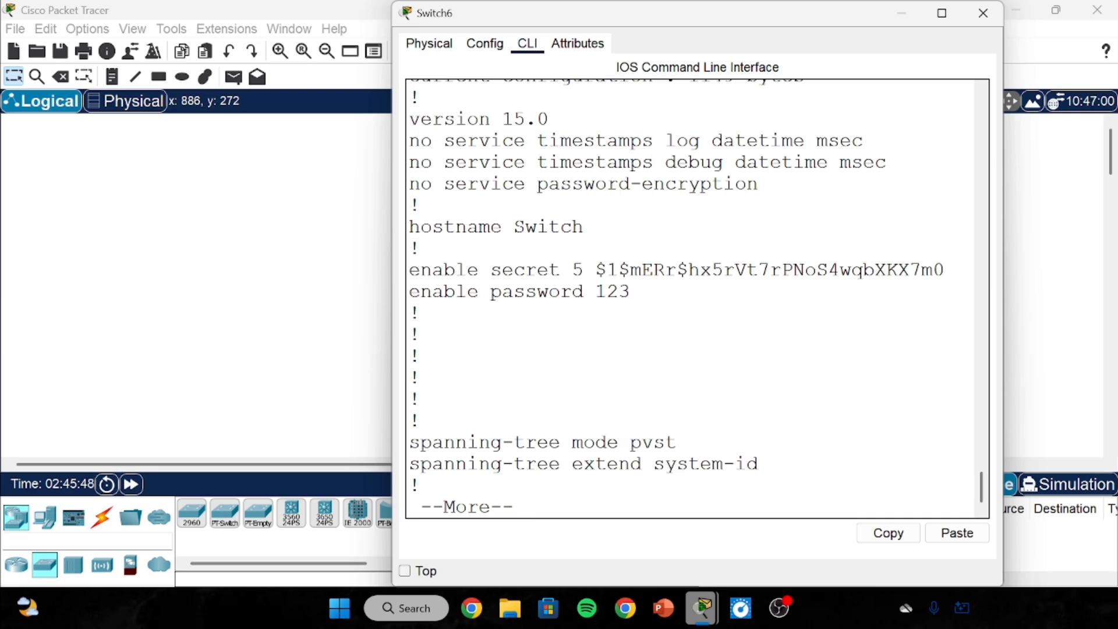
drag(584, 269, 827, 269)
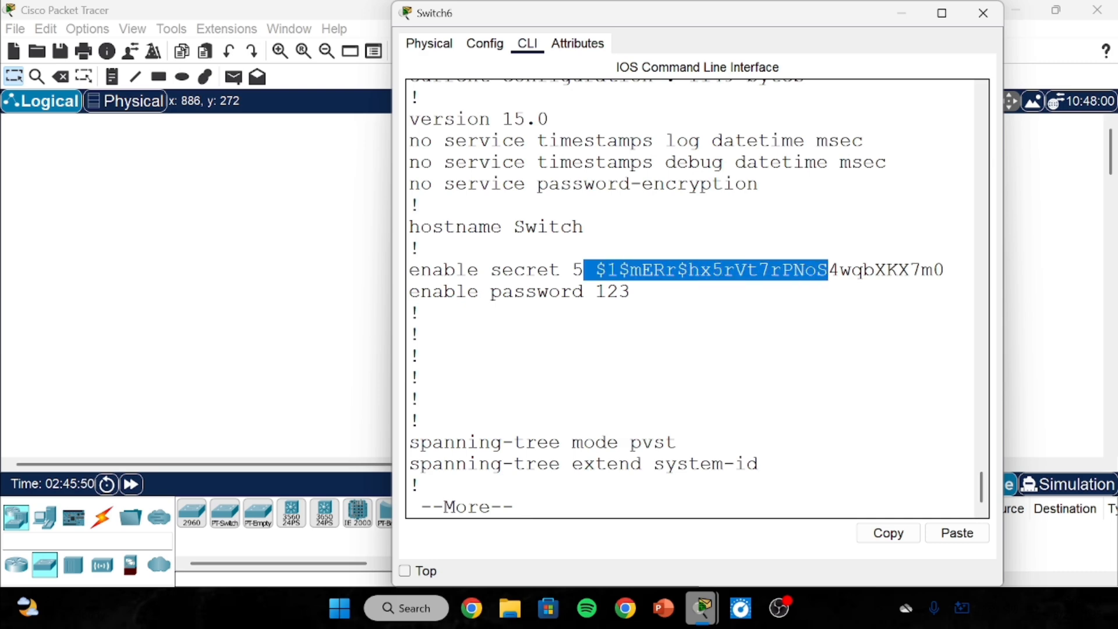
click(759, 270)
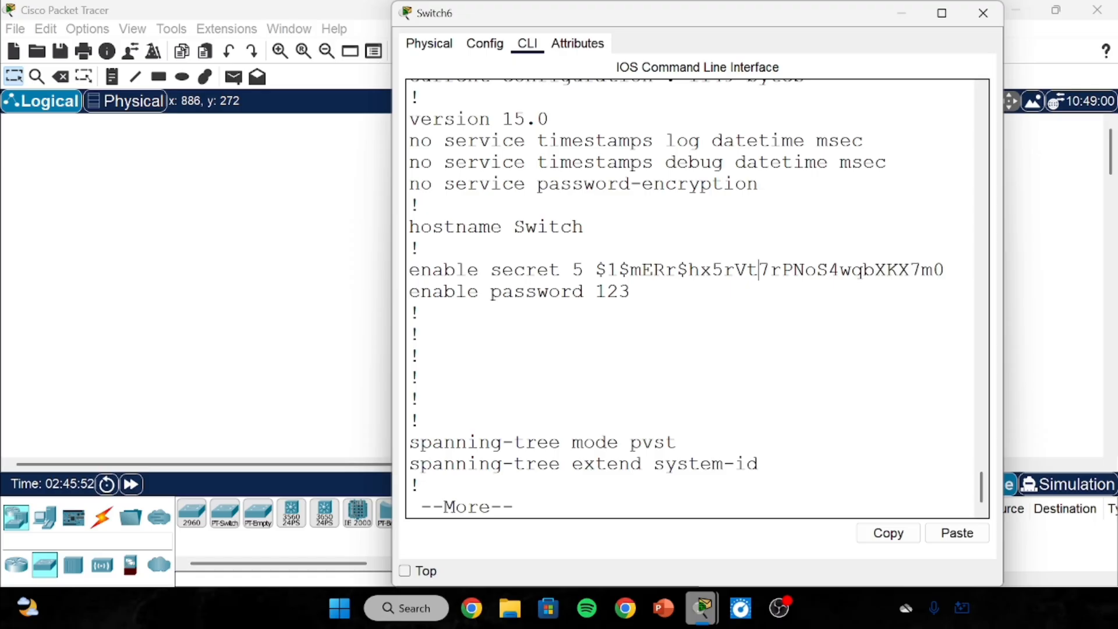
double_click(613, 292)
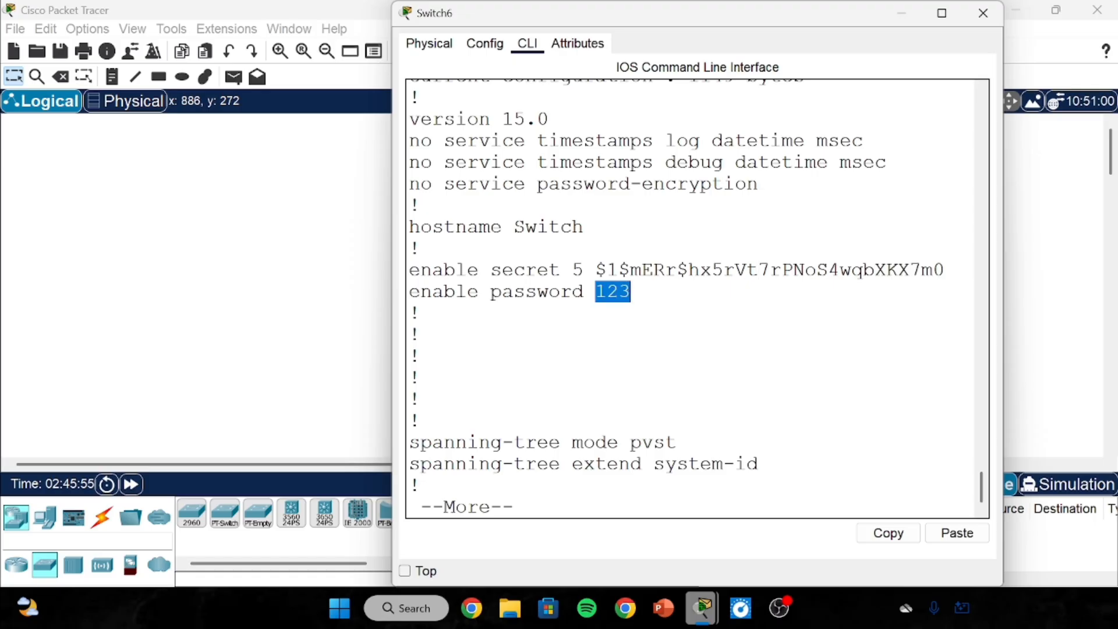
click(421, 249)
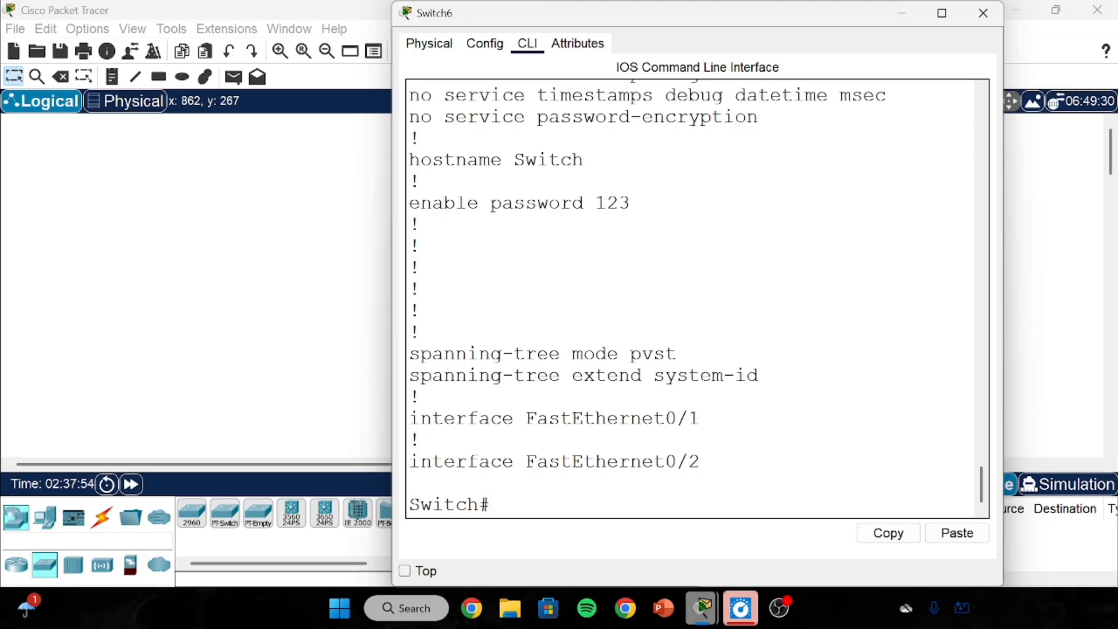
In global configuration mode, set an enable secret on Switch6 with the enable secret command.
text(conf t)
key(Return)
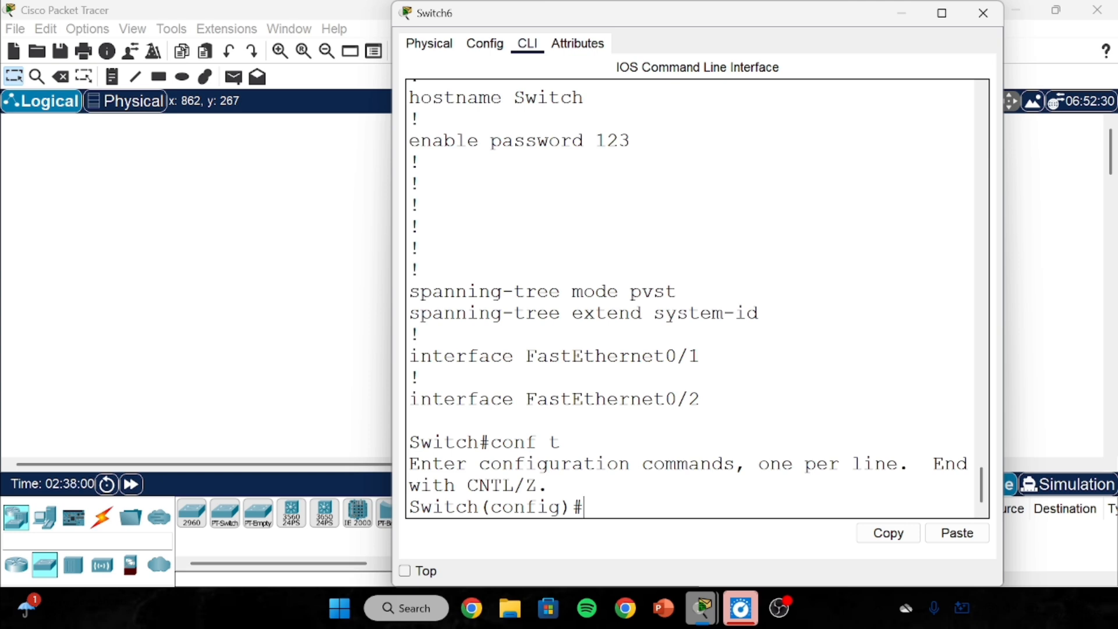
text(enable secret)
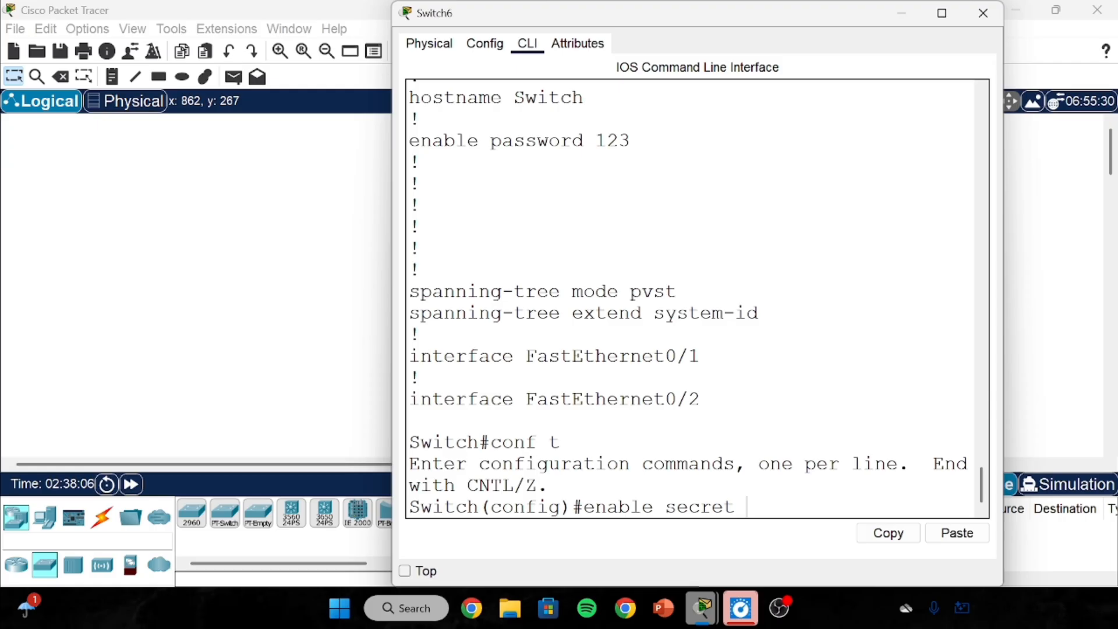
text( cisco)
key(Return)
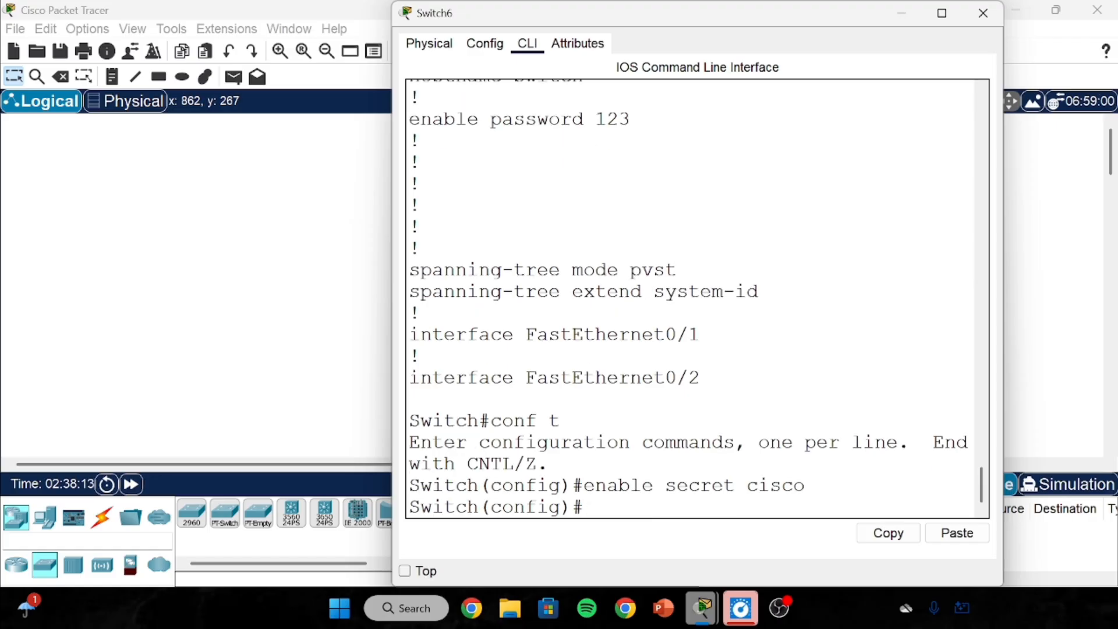
Exit configuration mode and log out, ending Switch6's console session.
text(exit)
key(Return)
key(Return)
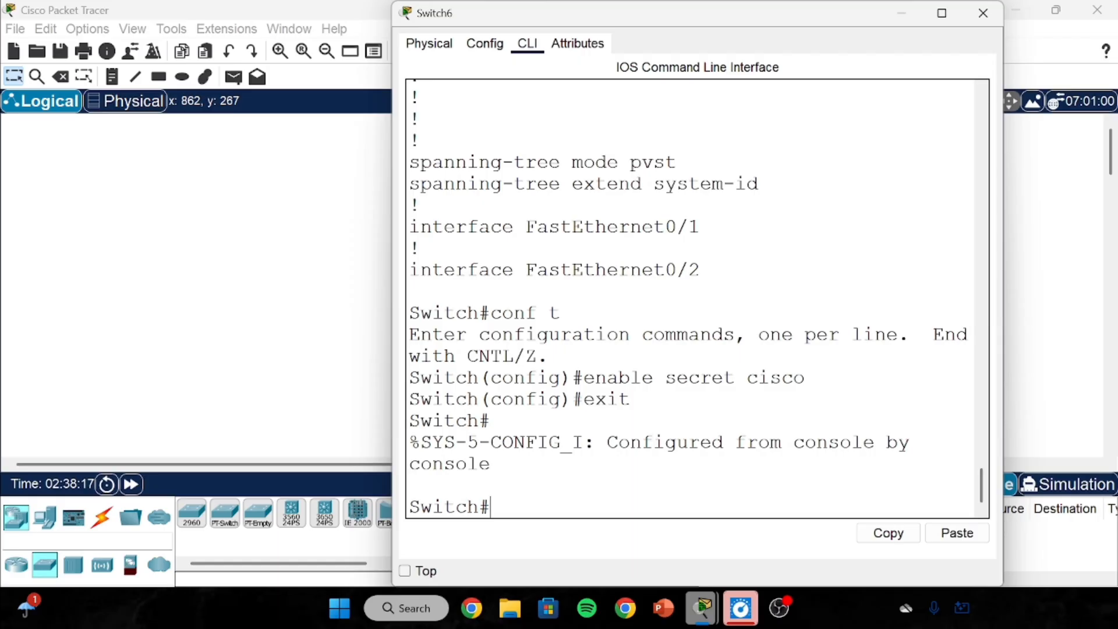
text(exit)
key(Return)
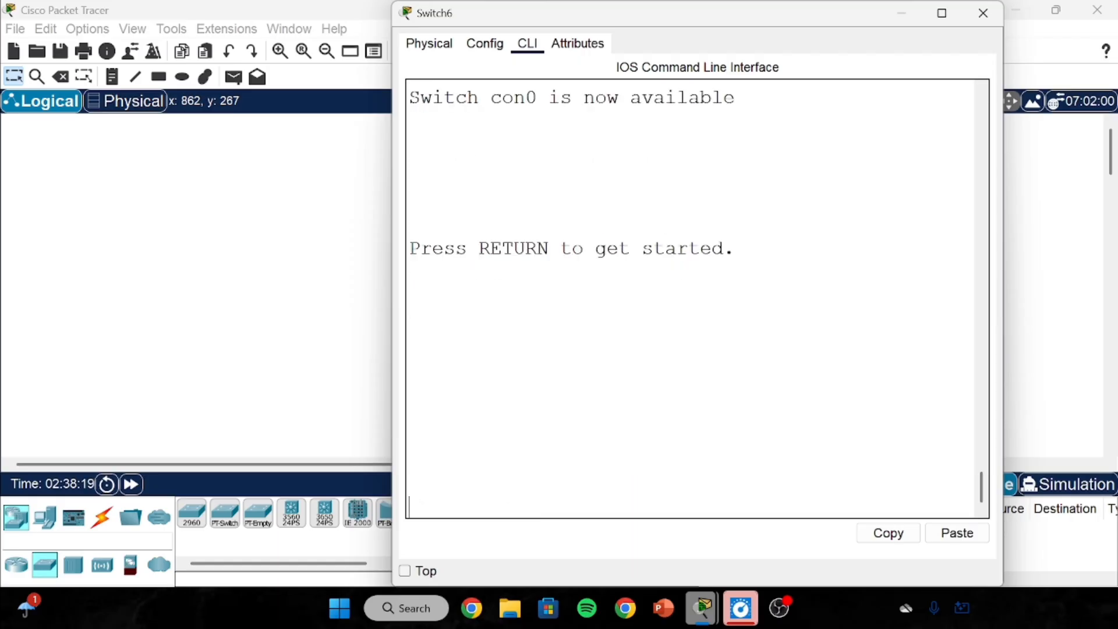
key(Return)
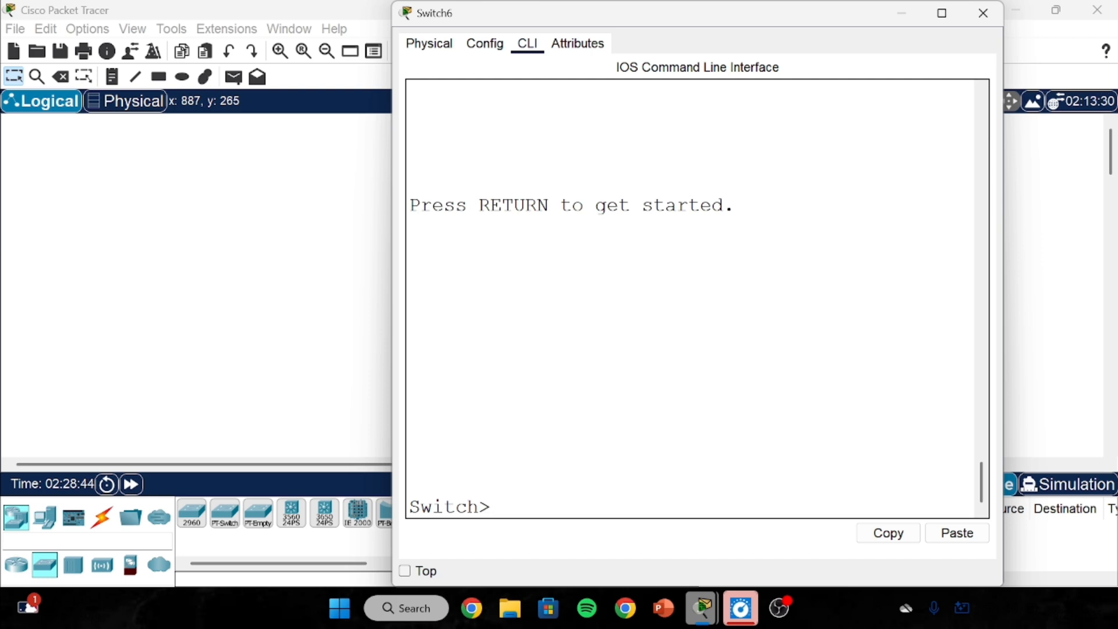
Log into privileged mode with the password and display the running configuration via show run.
text(enable)
key(Return)
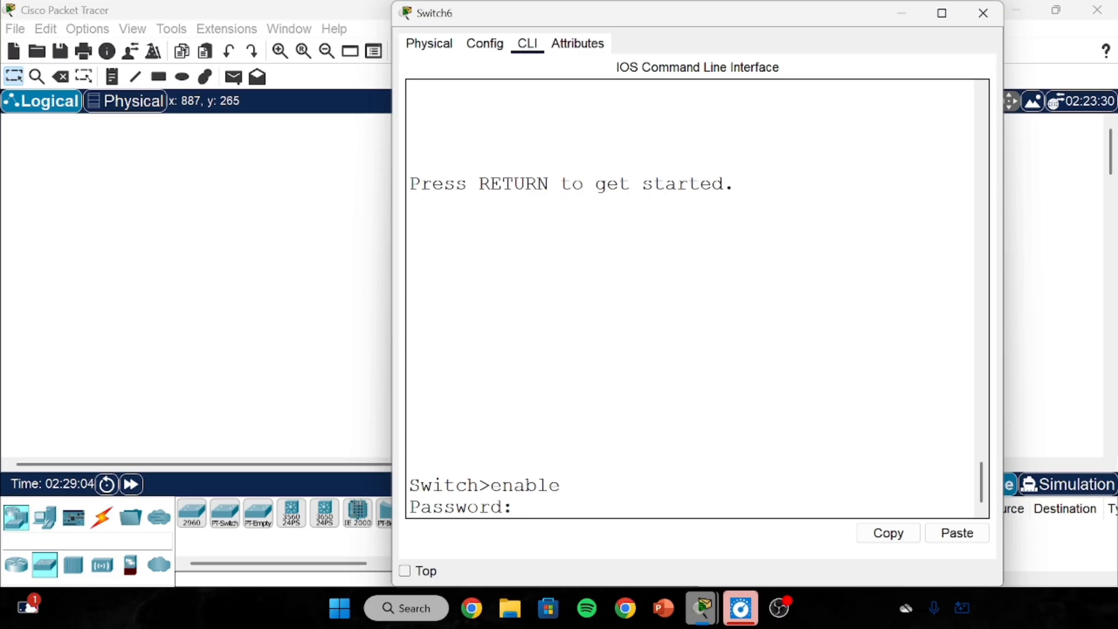
key(Return)
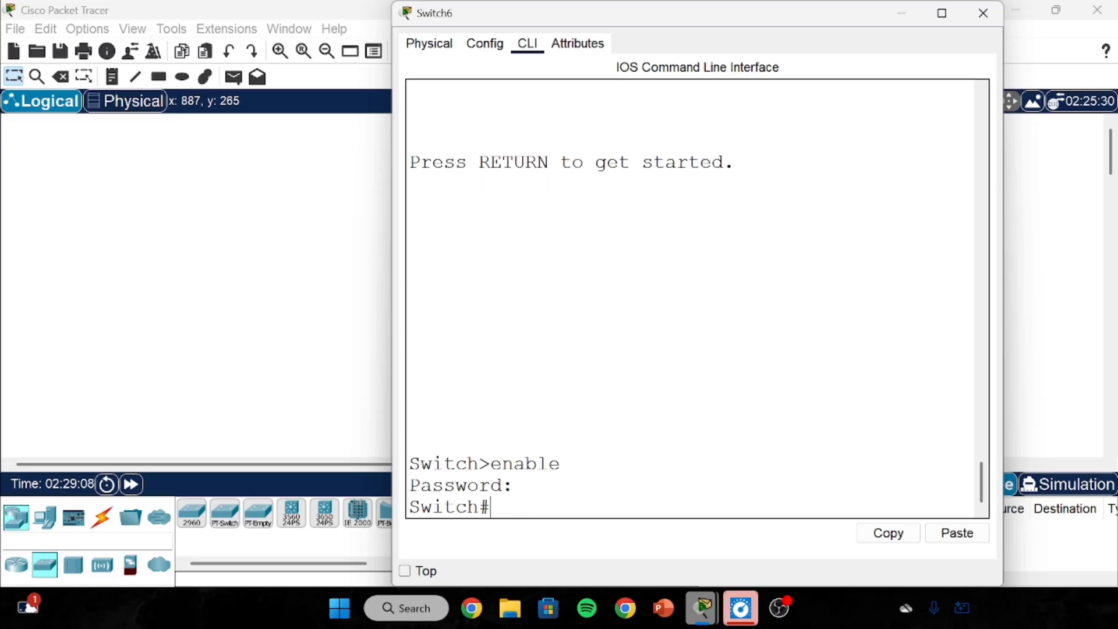
text(show run)
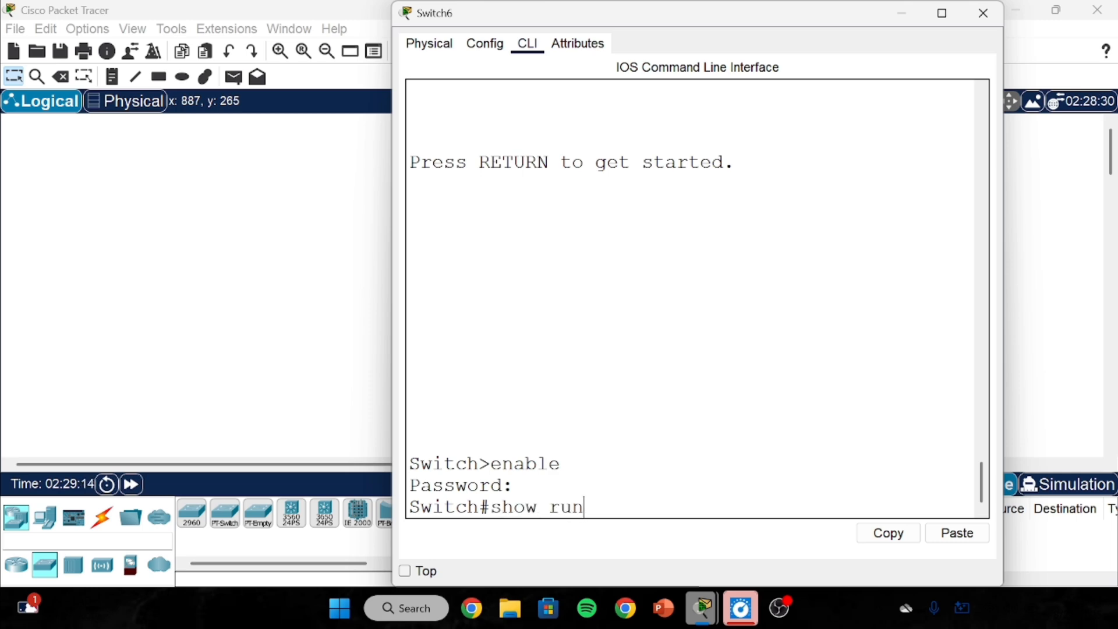
key(Return)
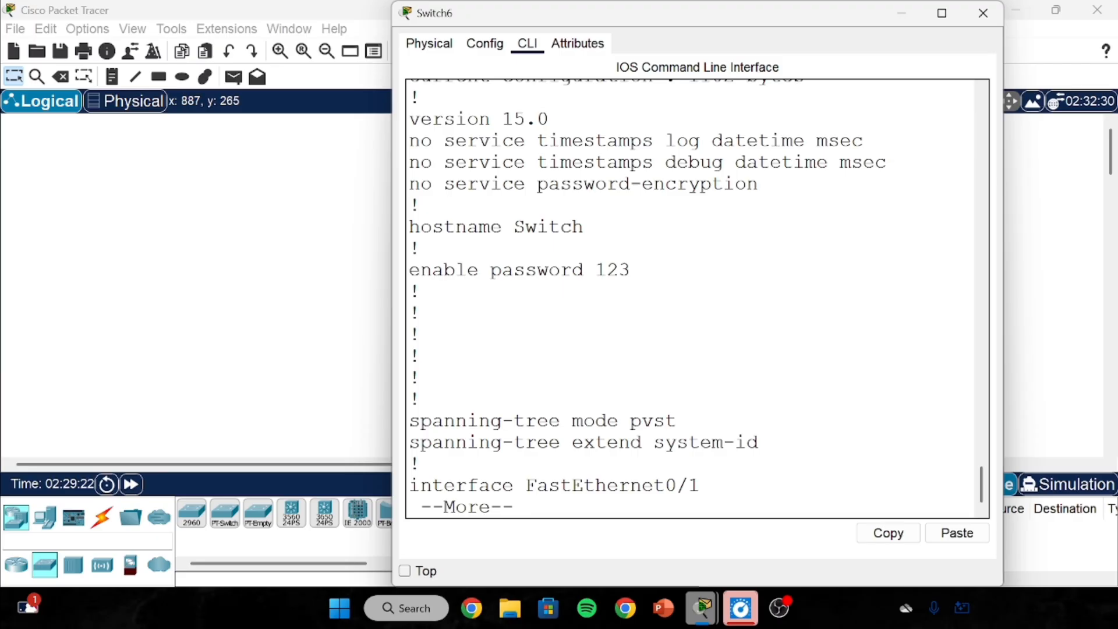
Highlight the plain-text enable password line in the running configuration output.
drag(514, 270, 633, 270)
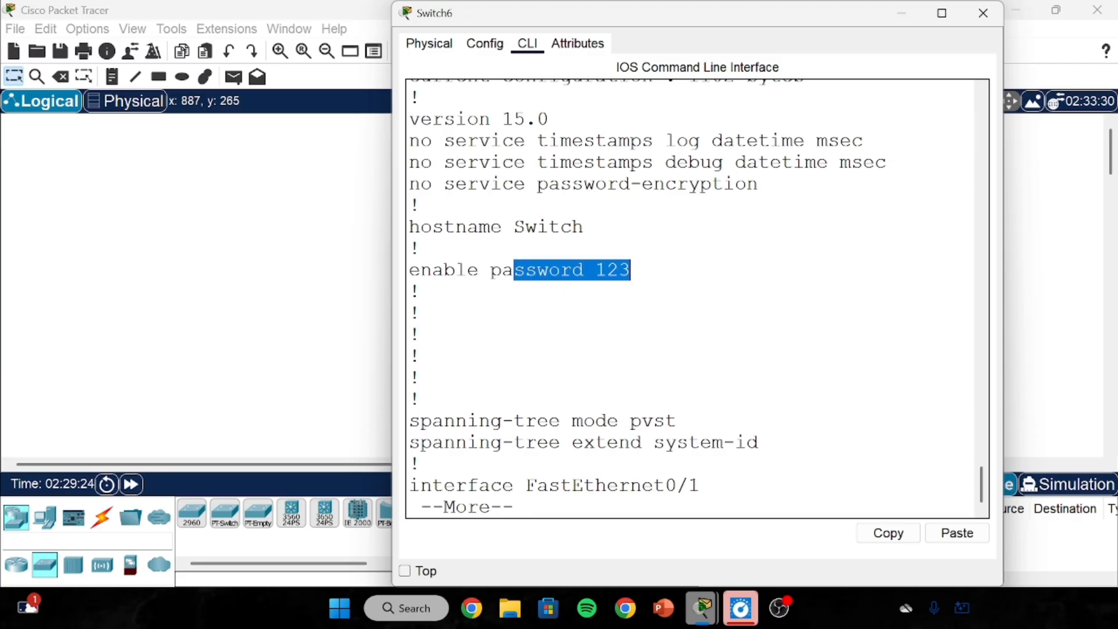
click(629, 270)
drag(560, 269, 584, 270)
click(607, 269)
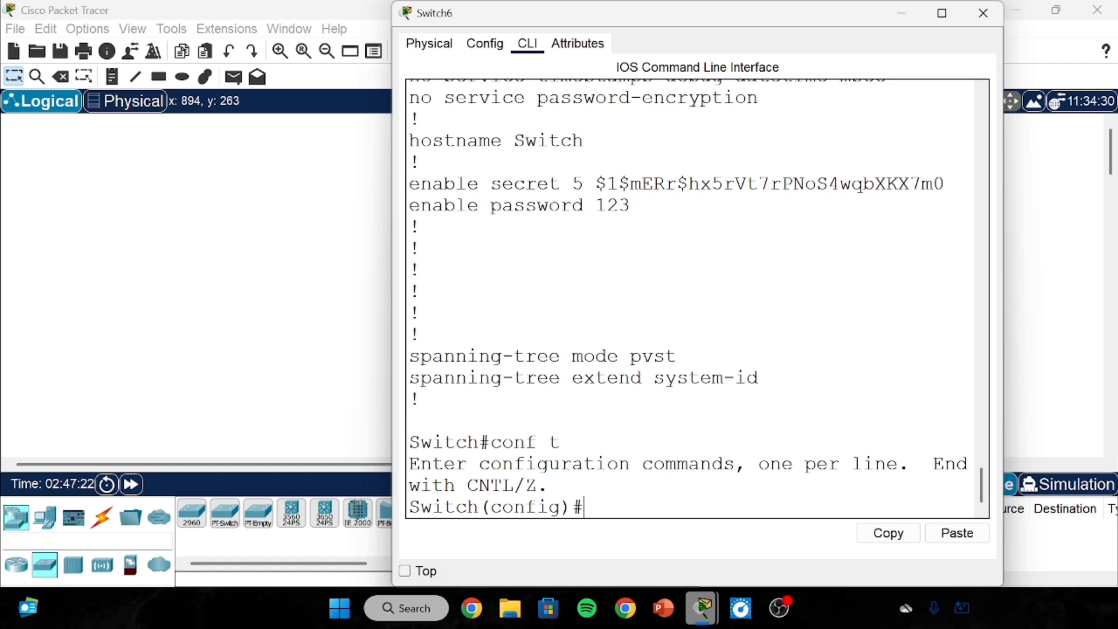
Enable service password-encryption, exit, and confirm with show run the password appears as type 7.
text(servi)
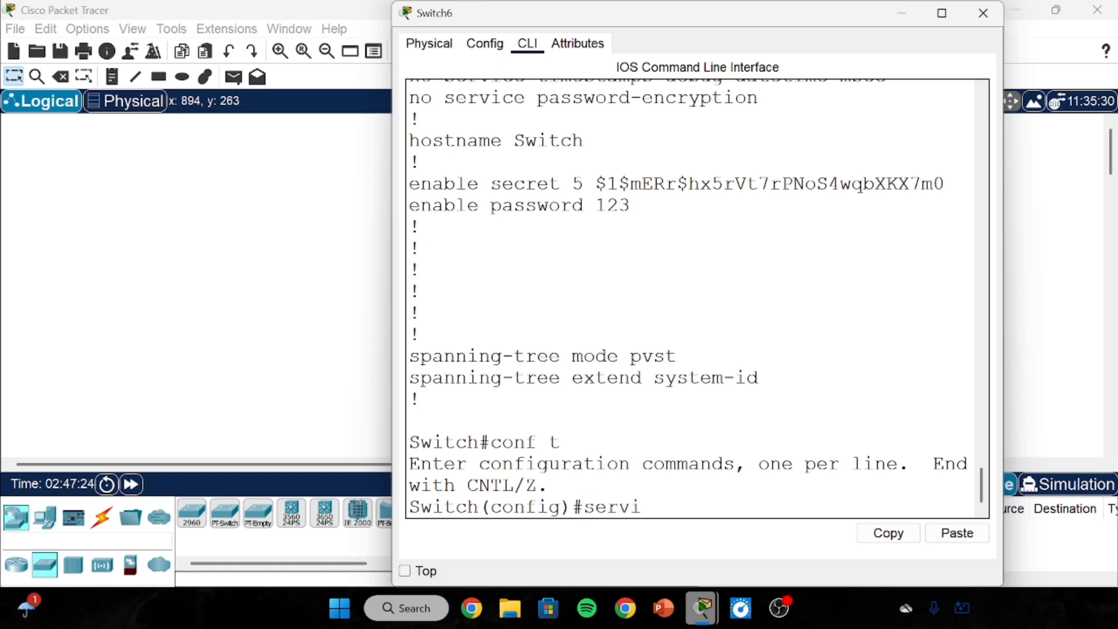
text(ce passw)
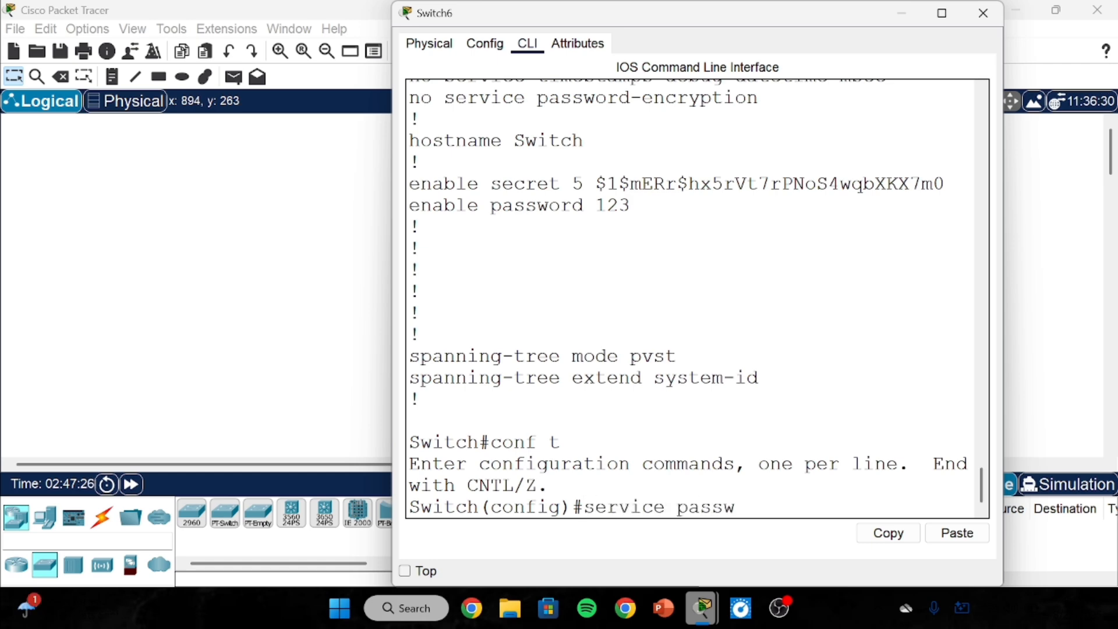
text(ord-encry)
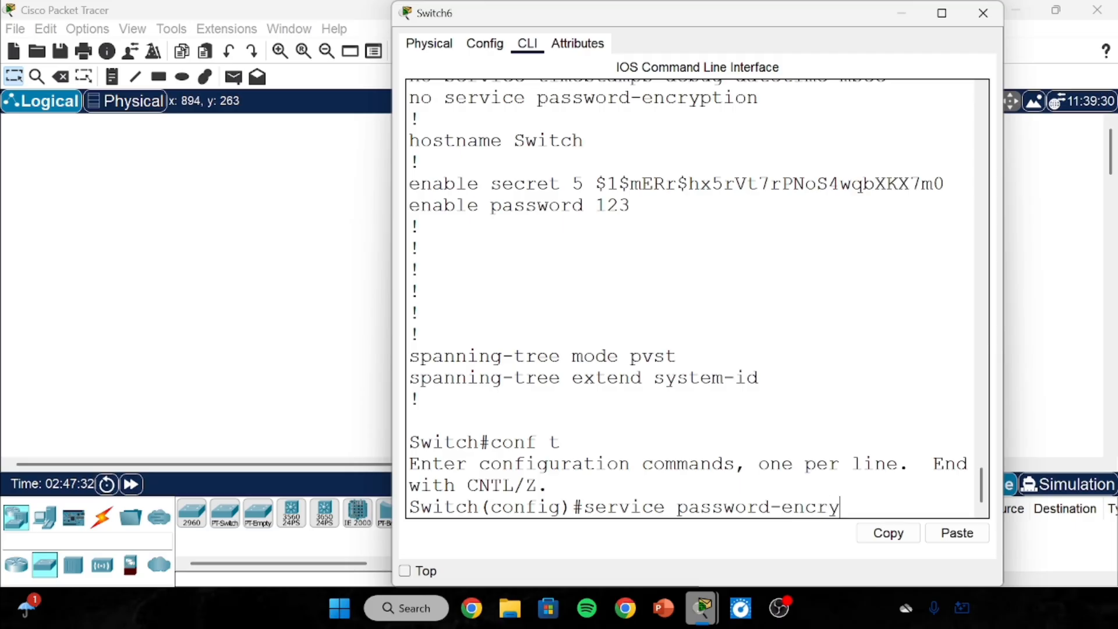
text(ption)
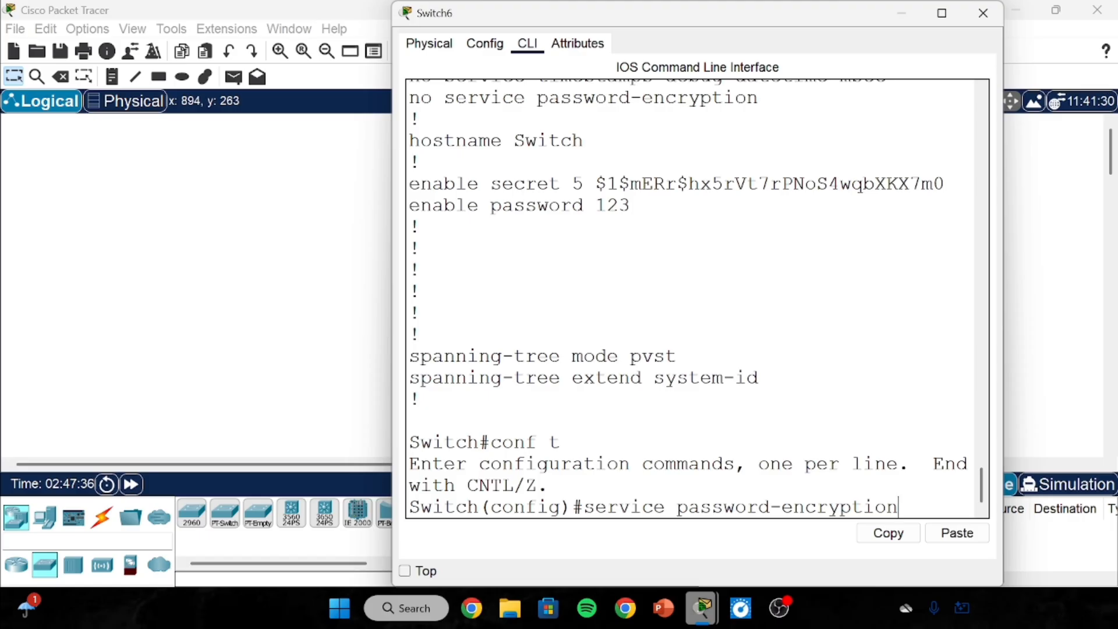
key(Return)
text(exit)
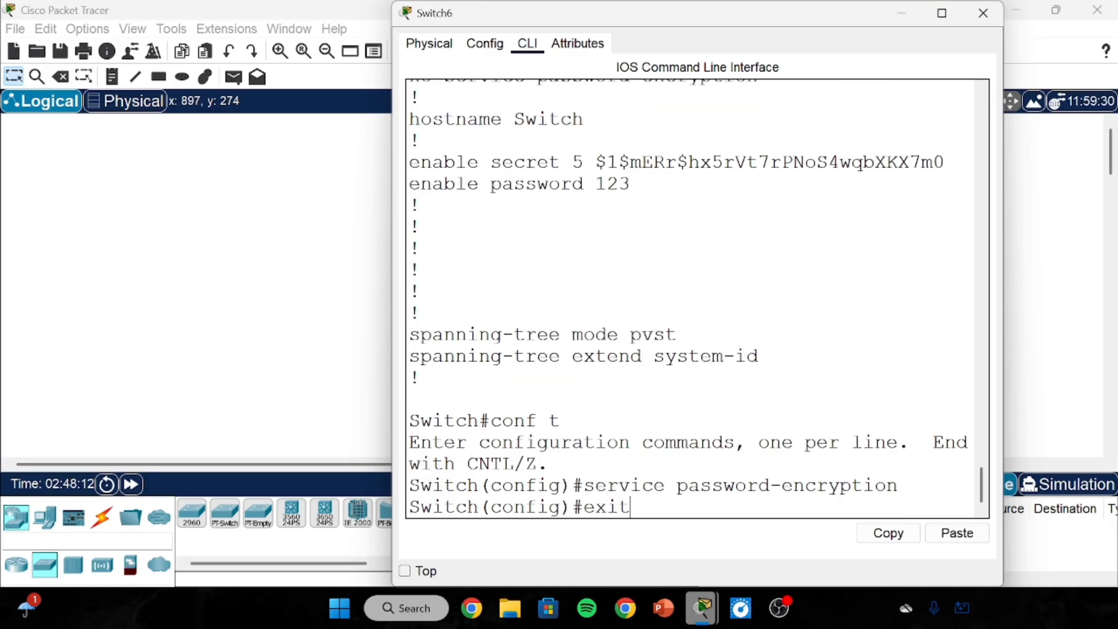
key(Return)
key(Return)
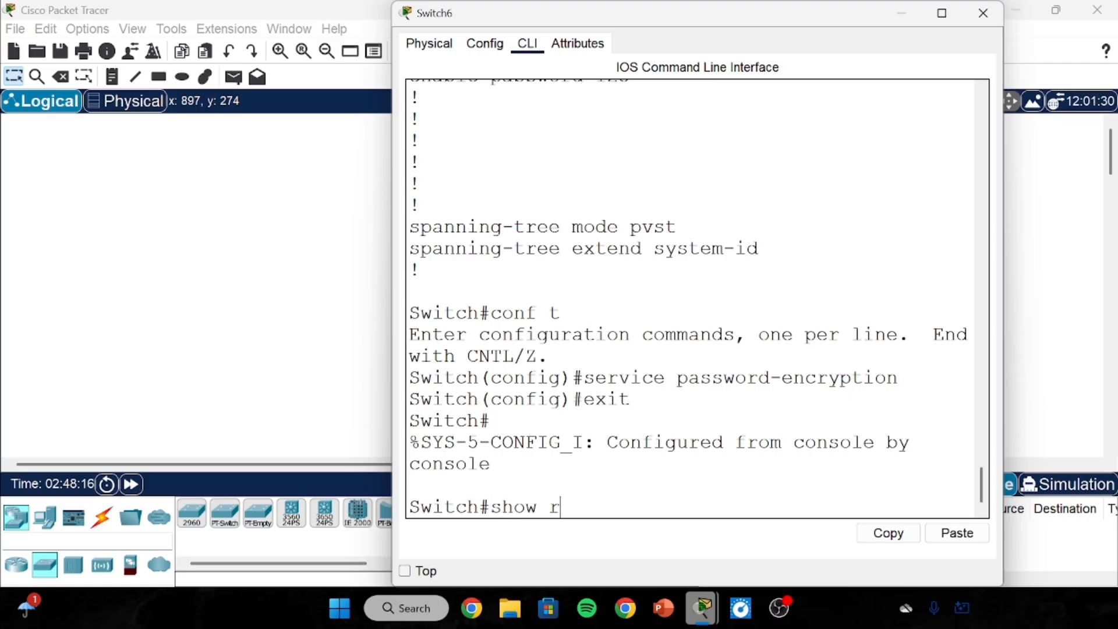
text(show run)
key(Return)
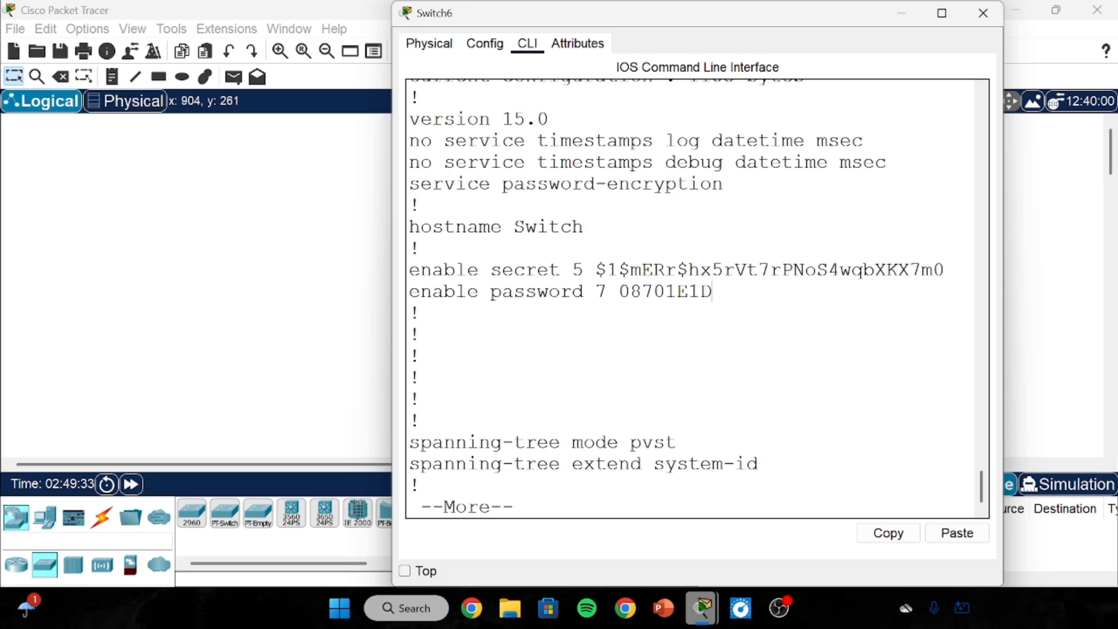
Highlight the type-7 encrypted string after 'enable password 7' in Switch6's running configuration.
drag(619, 291, 711, 290)
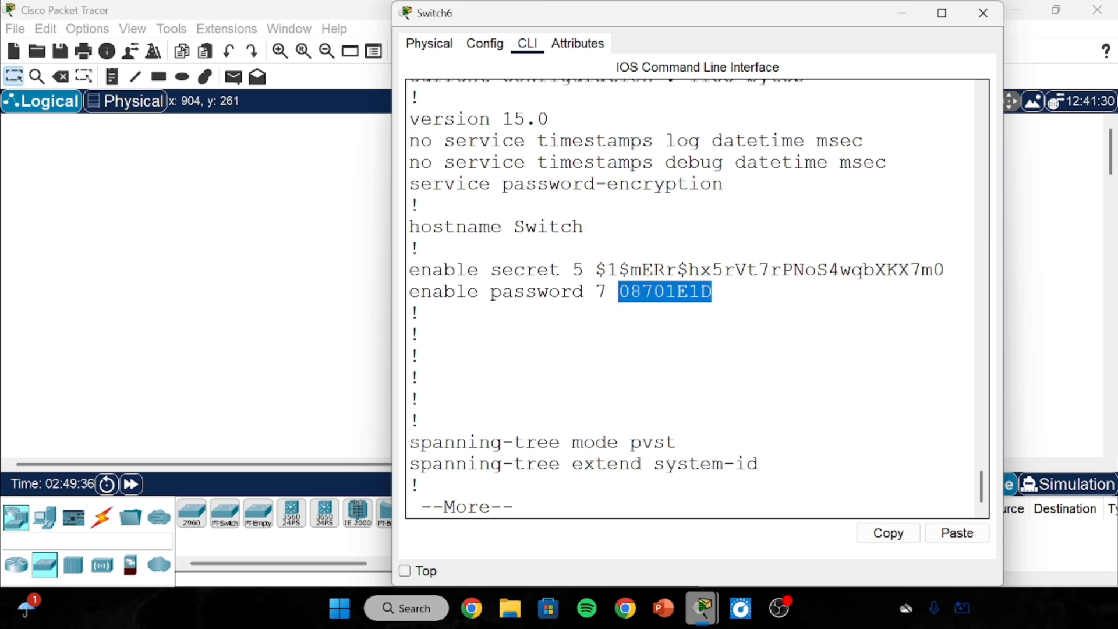
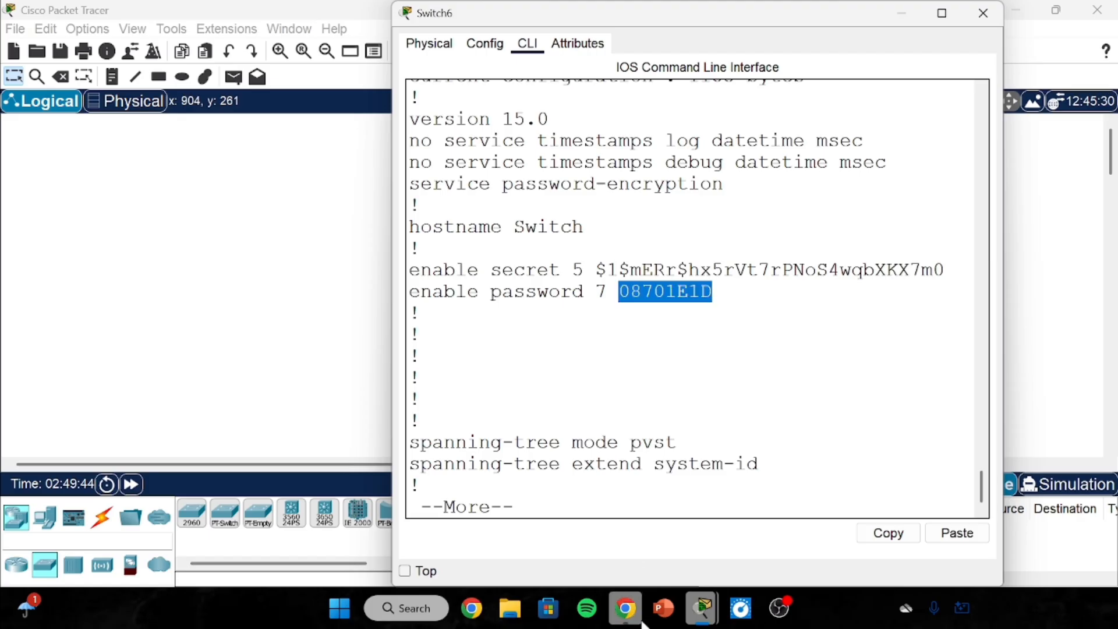
Switch from Packet Tracer to Chrome and bring up an empty new tab.
click(625, 608)
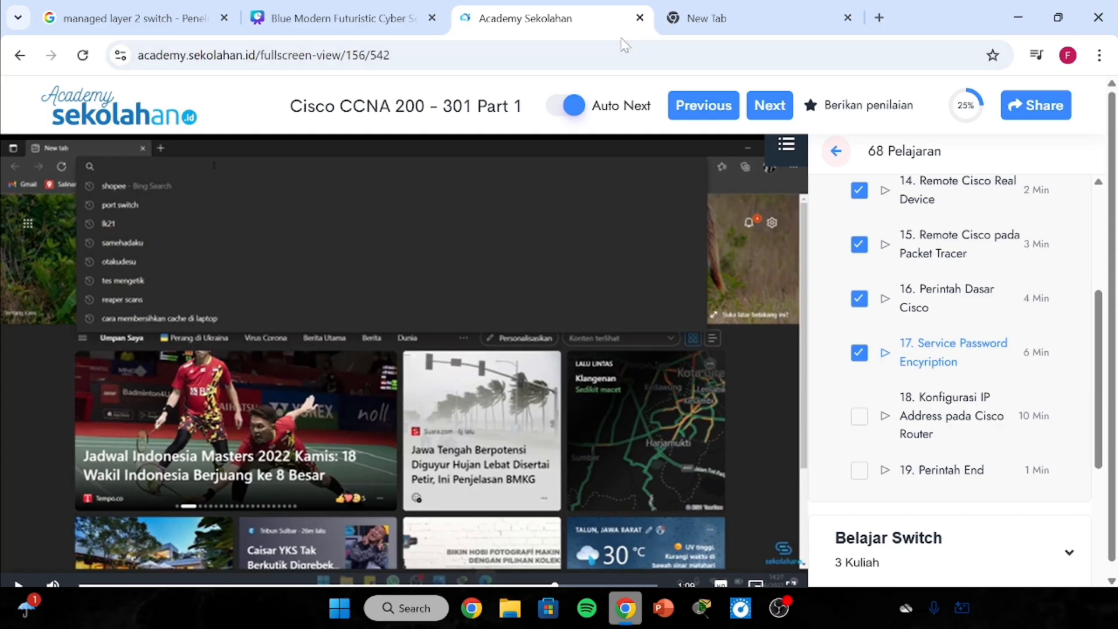
click(681, 24)
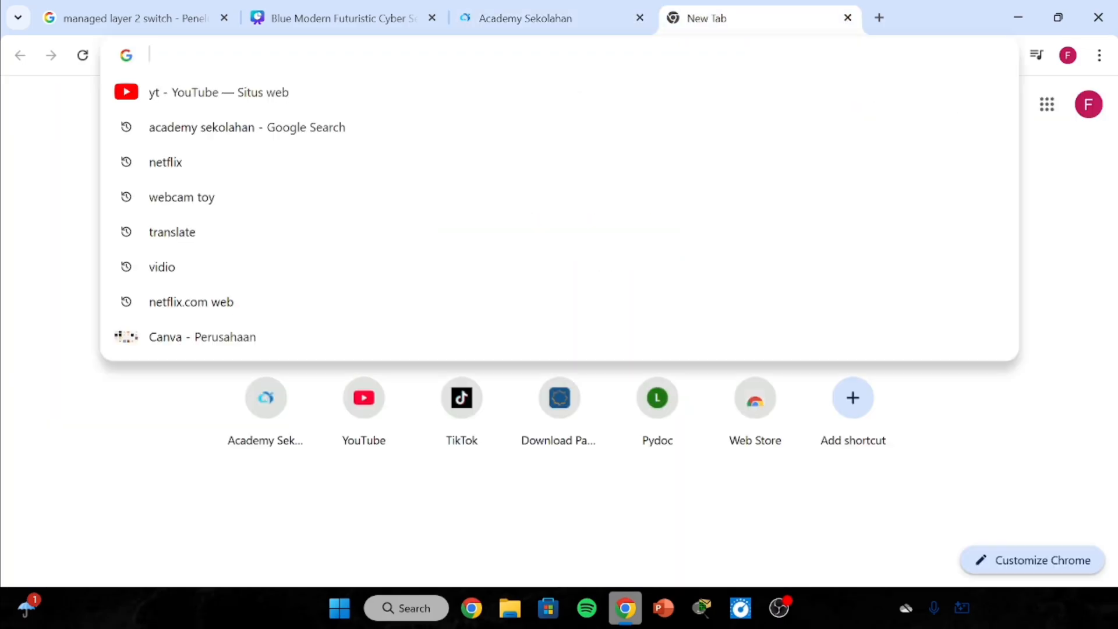
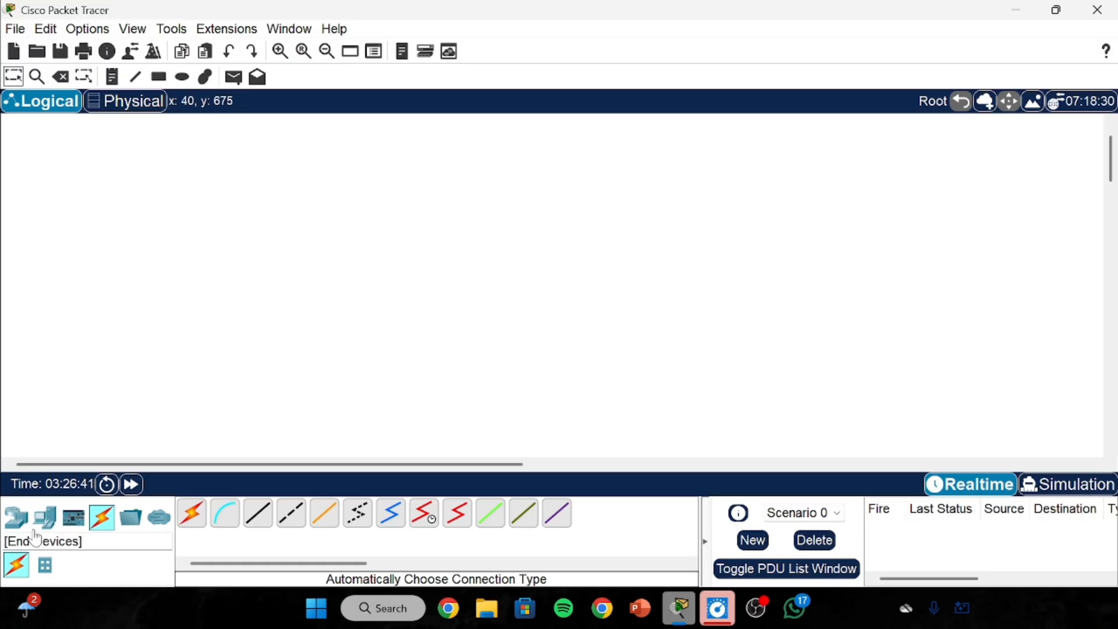
Place a 2811 router near the top centre and a 2960 switch below-left of it.
click(17, 517)
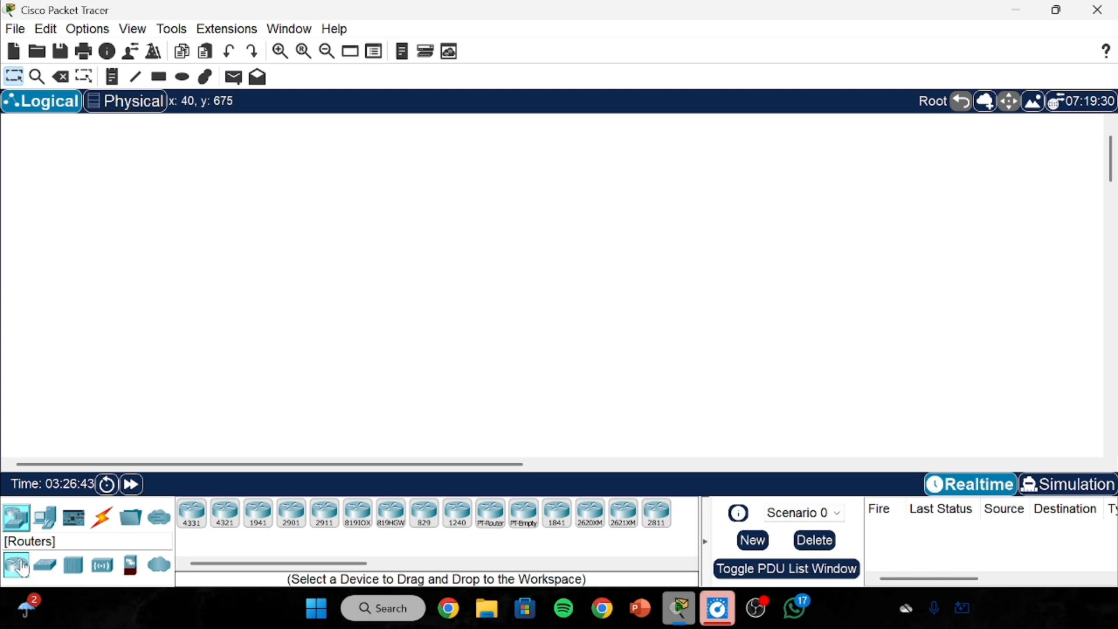
click(657, 514)
click(532, 262)
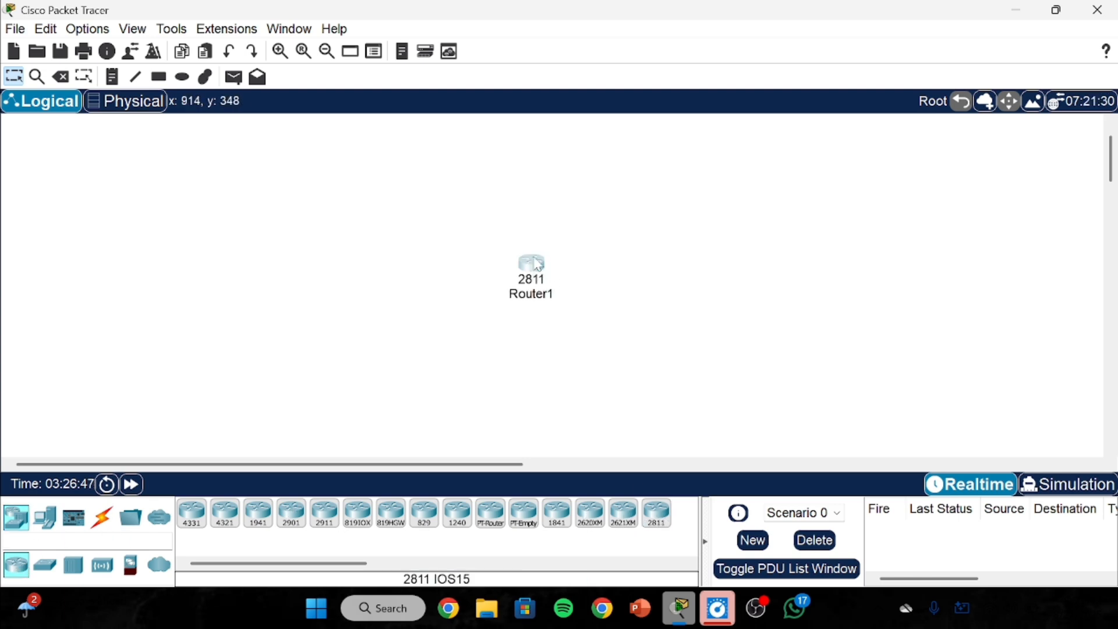
drag(534, 266, 543, 208)
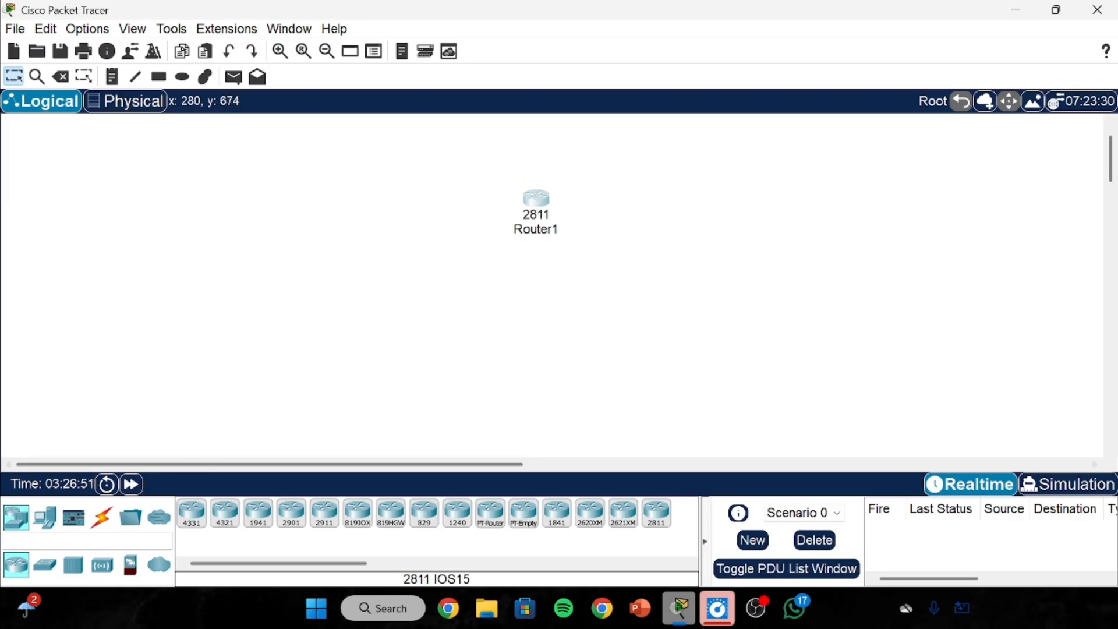
click(45, 565)
click(192, 514)
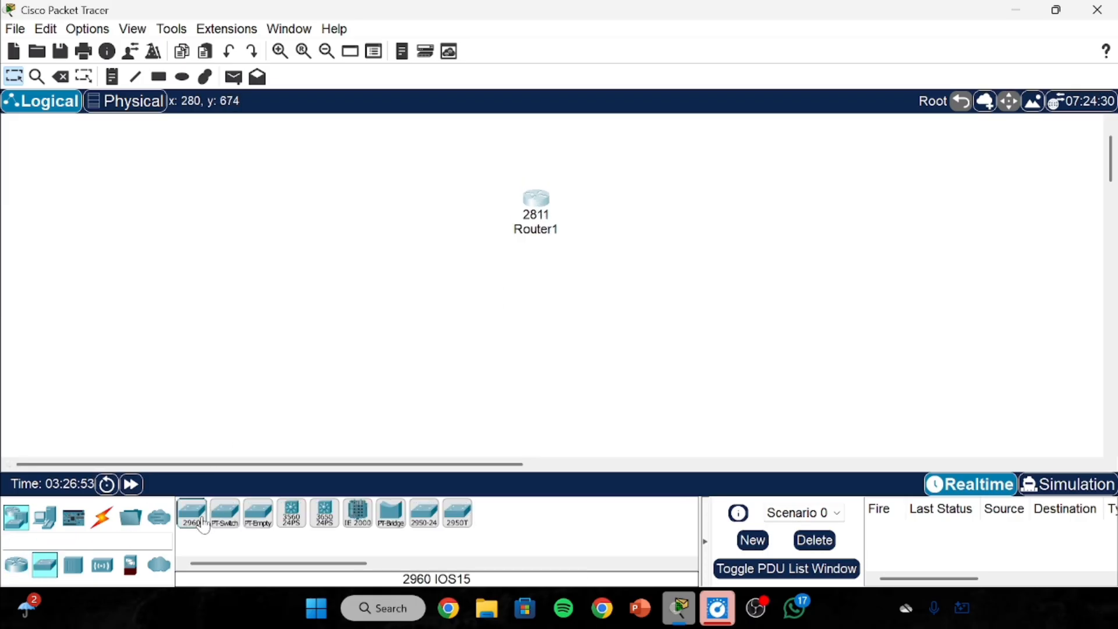
click(298, 425)
drag(310, 447, 456, 298)
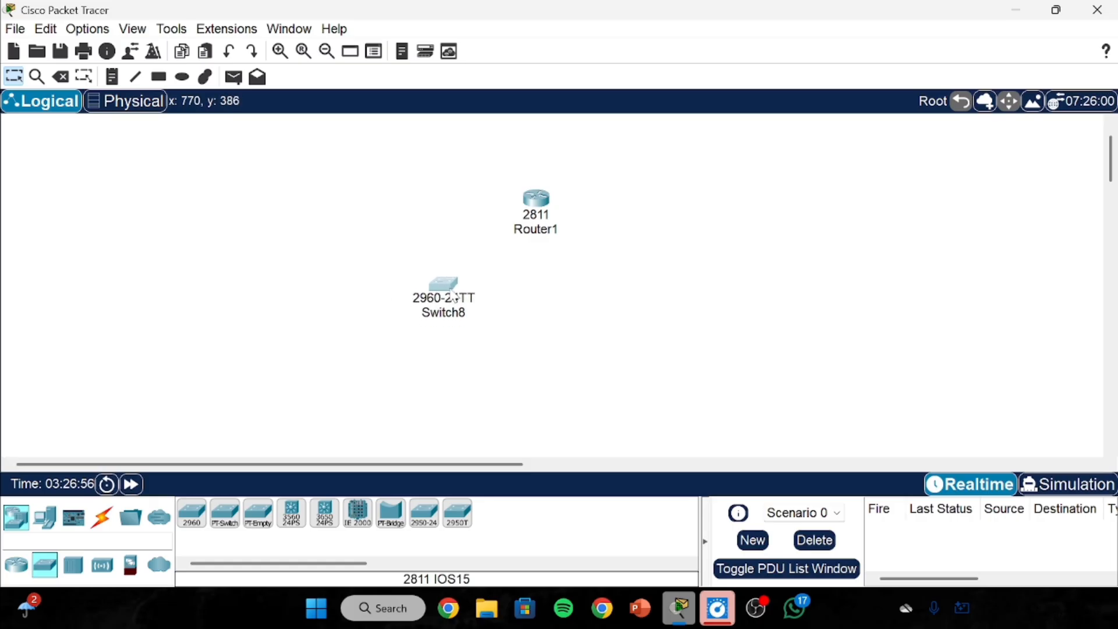
Add three PCs: PC3 and PC4 below Switch8, and PC5 to its right.
click(45, 516)
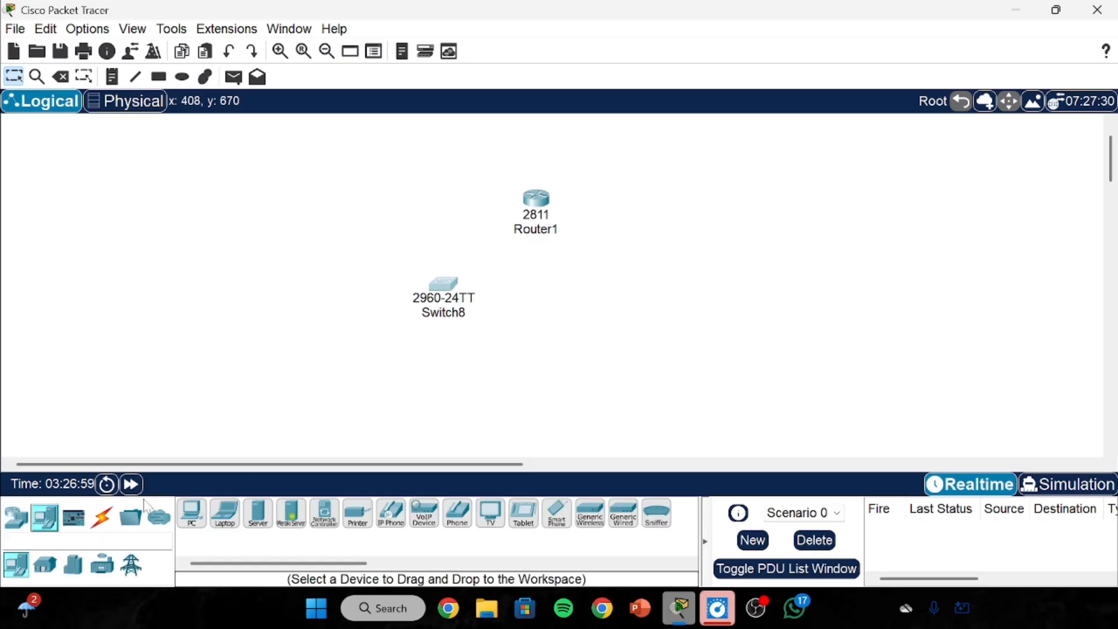
drag(192, 513, 359, 371)
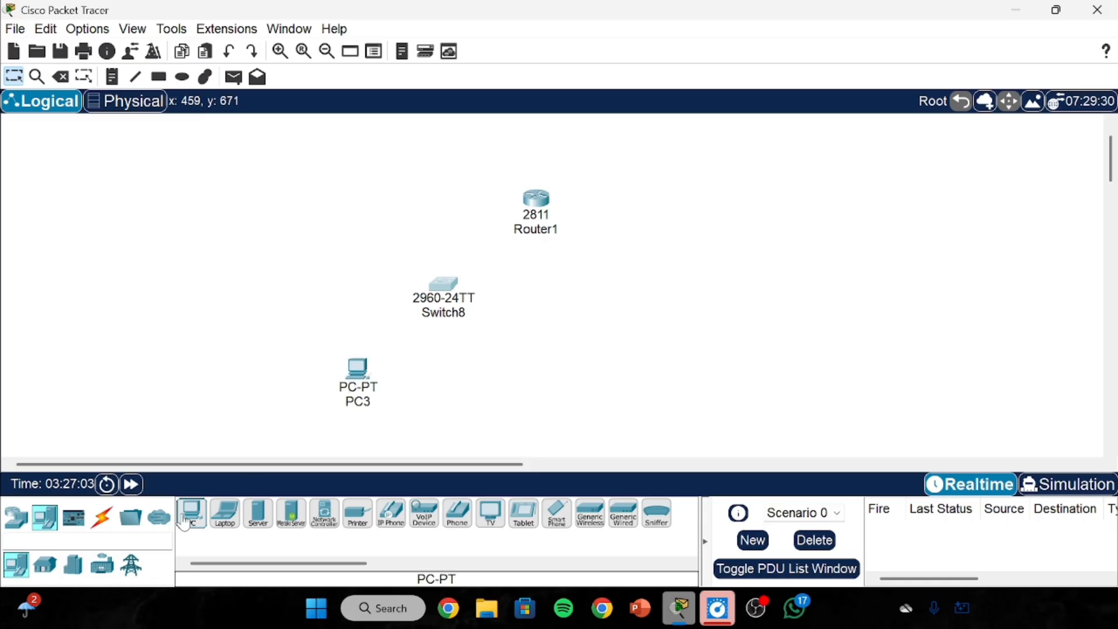
drag(193, 512, 492, 385)
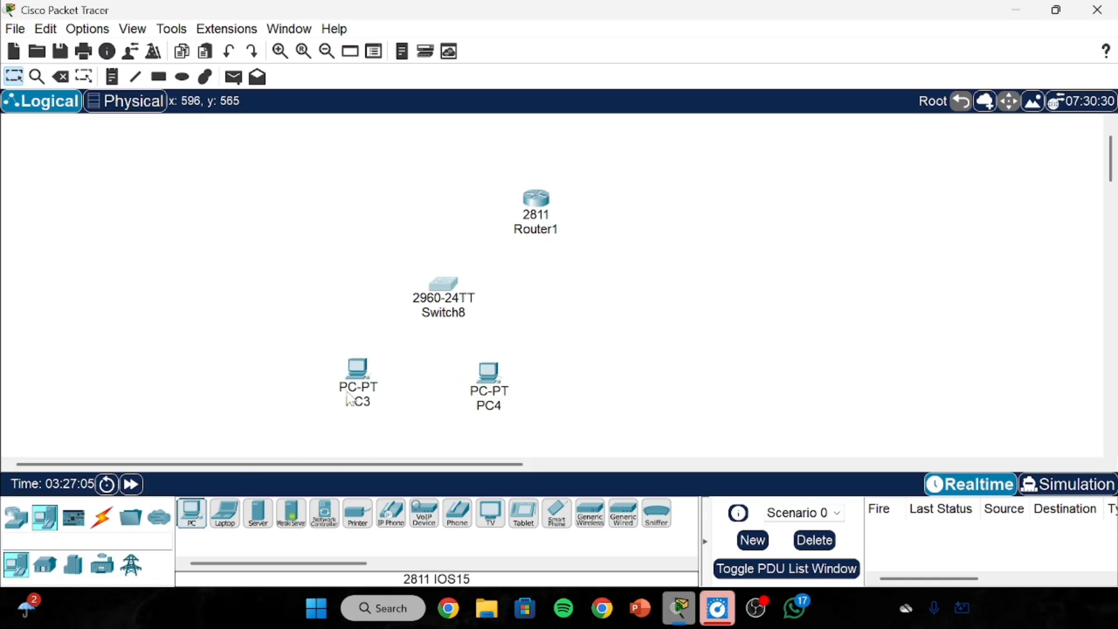
drag(347, 380, 372, 382)
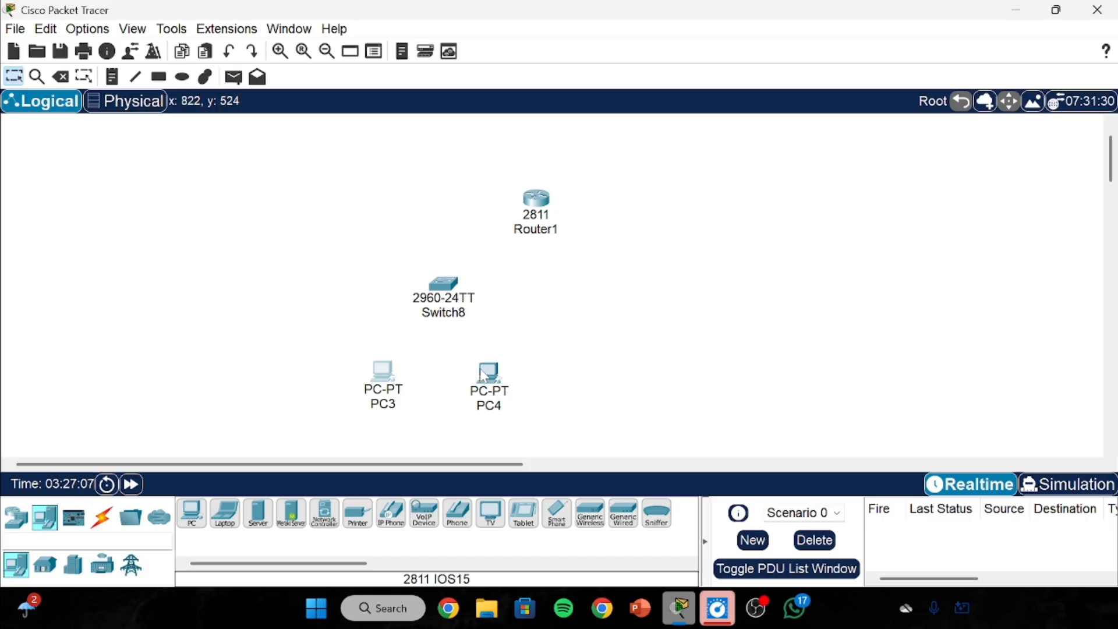
scroll(507, 348, down, 1)
drag(192, 513, 679, 249)
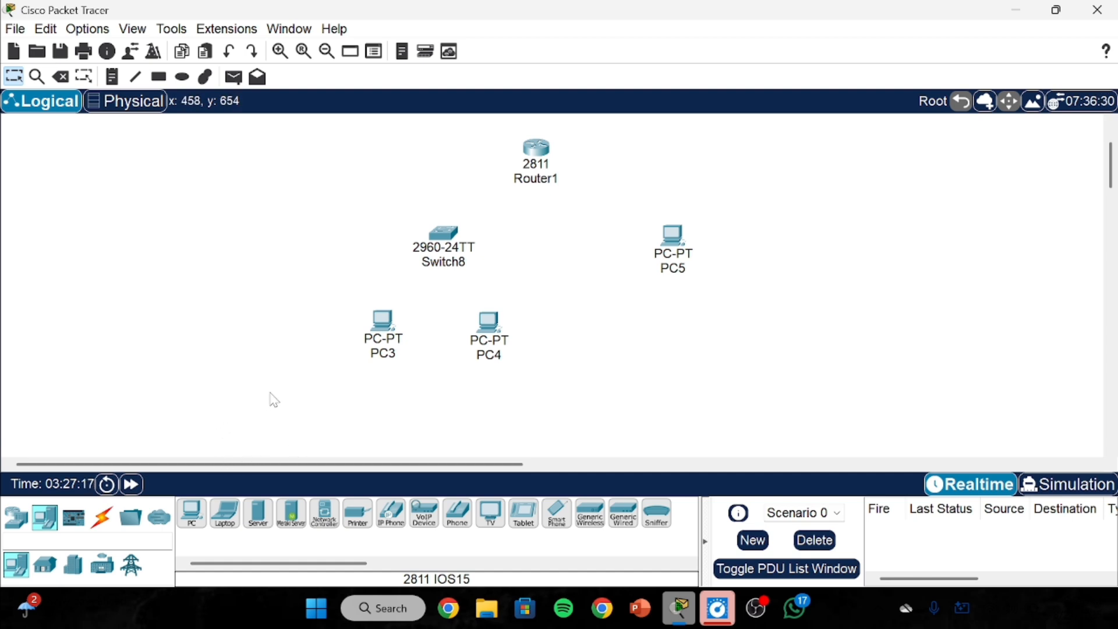
Cable Router1 to Switch8 using the automatic connection type.
click(102, 517)
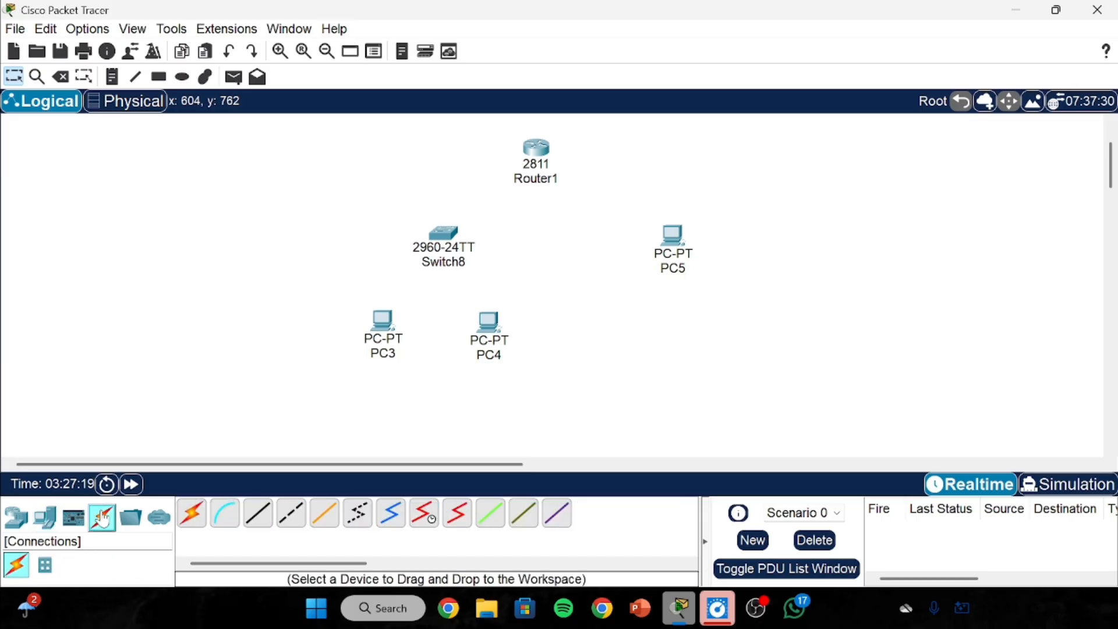
click(192, 516)
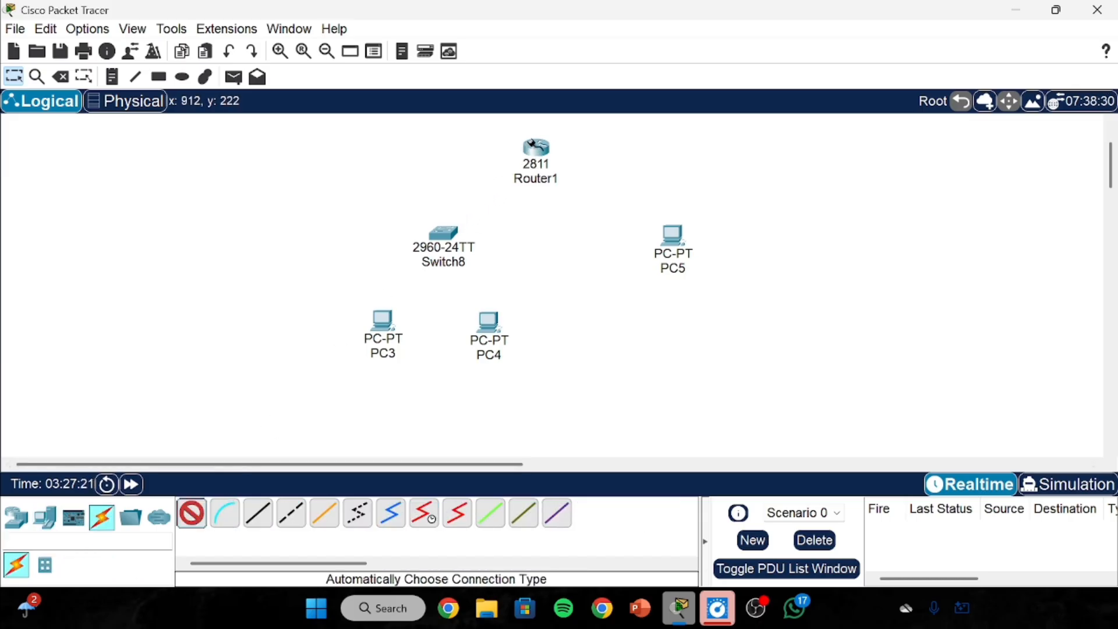
click(532, 146)
key(Return)
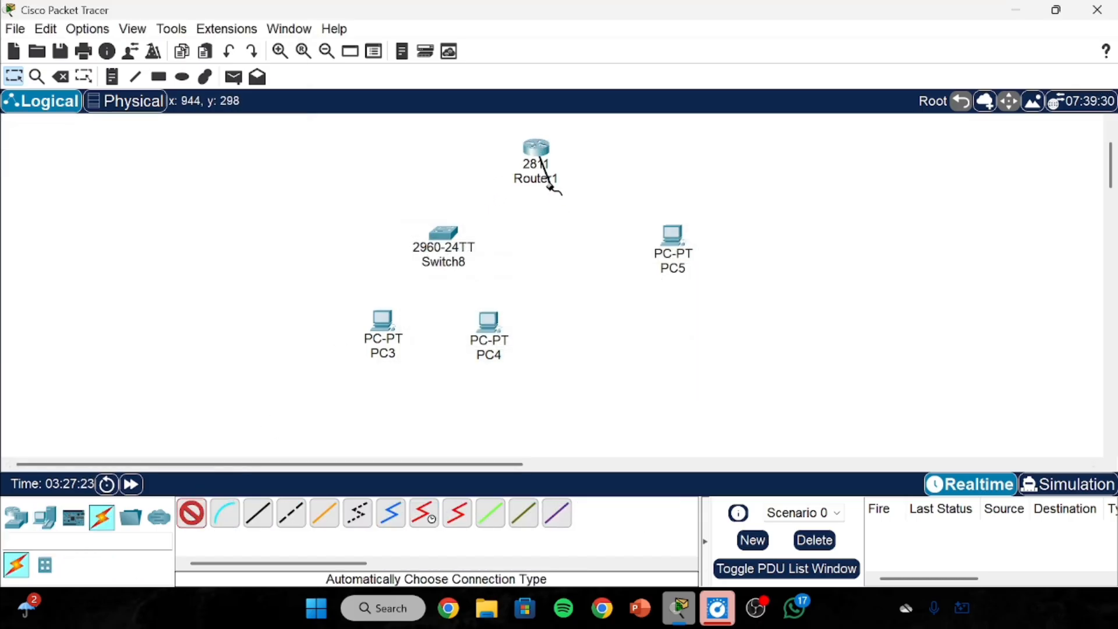
click(552, 175)
click(432, 234)
click(456, 234)
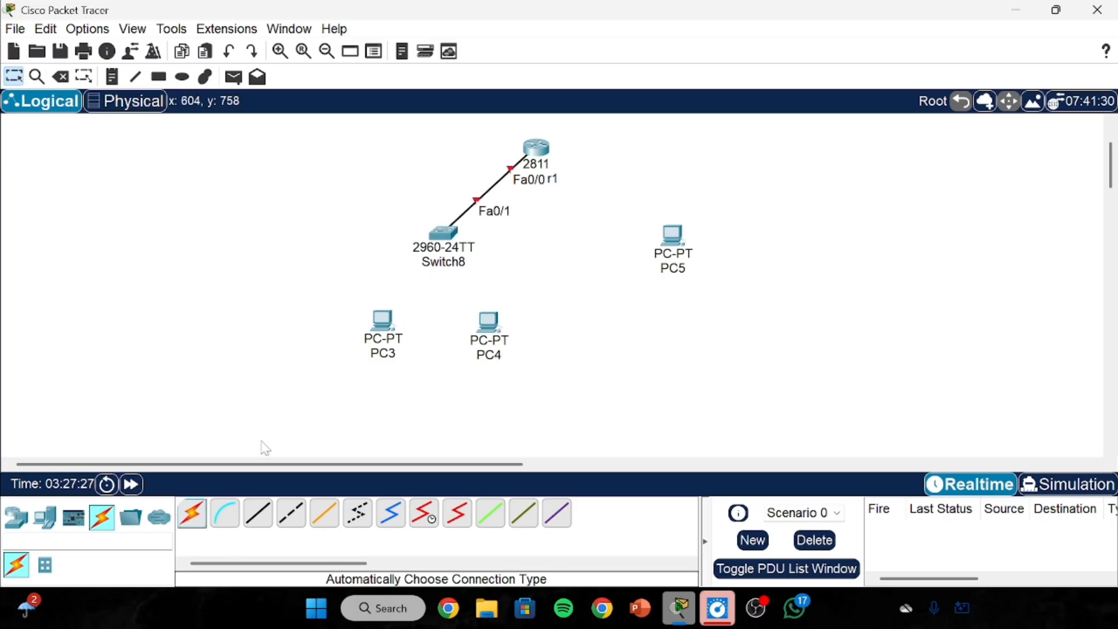
Connect Switch8 to PC3 and to PC4 with automatic cables.
click(192, 512)
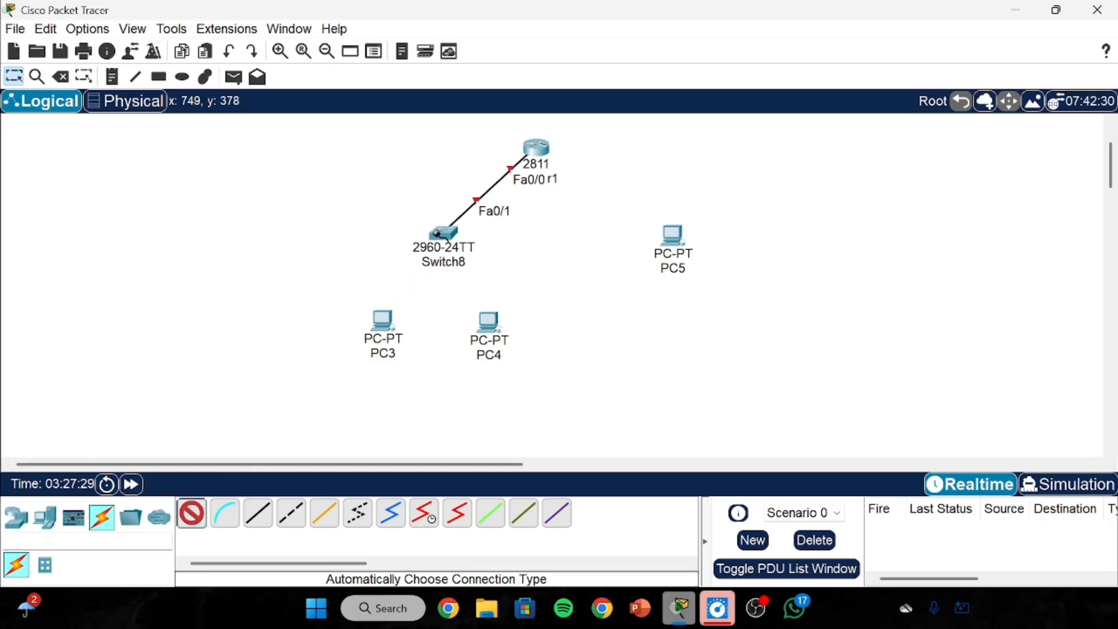
click(443, 234)
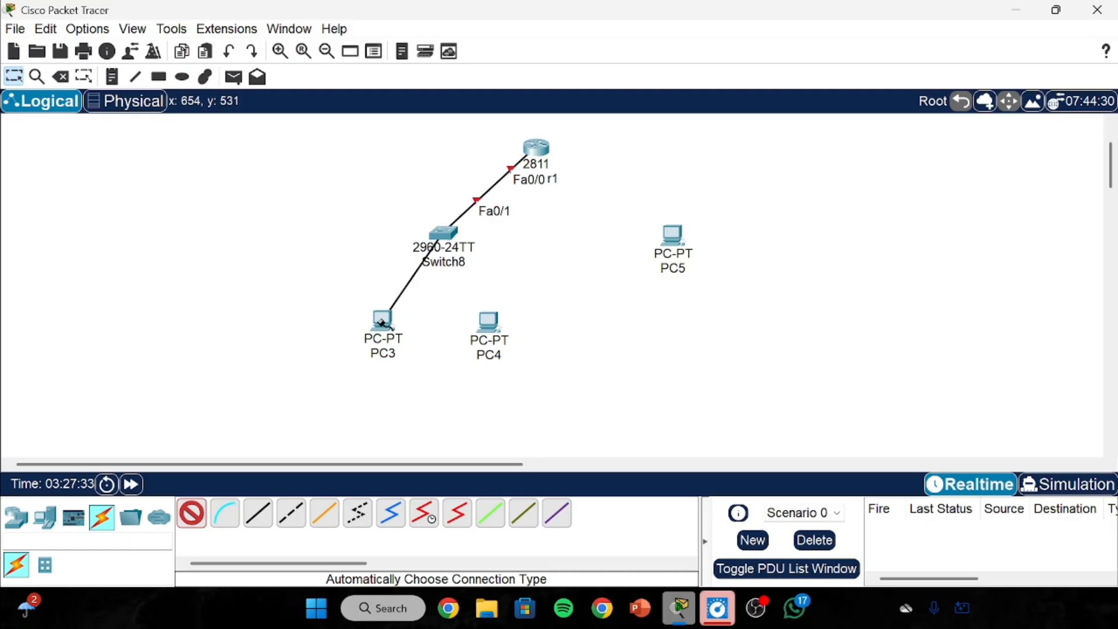
click(382, 322)
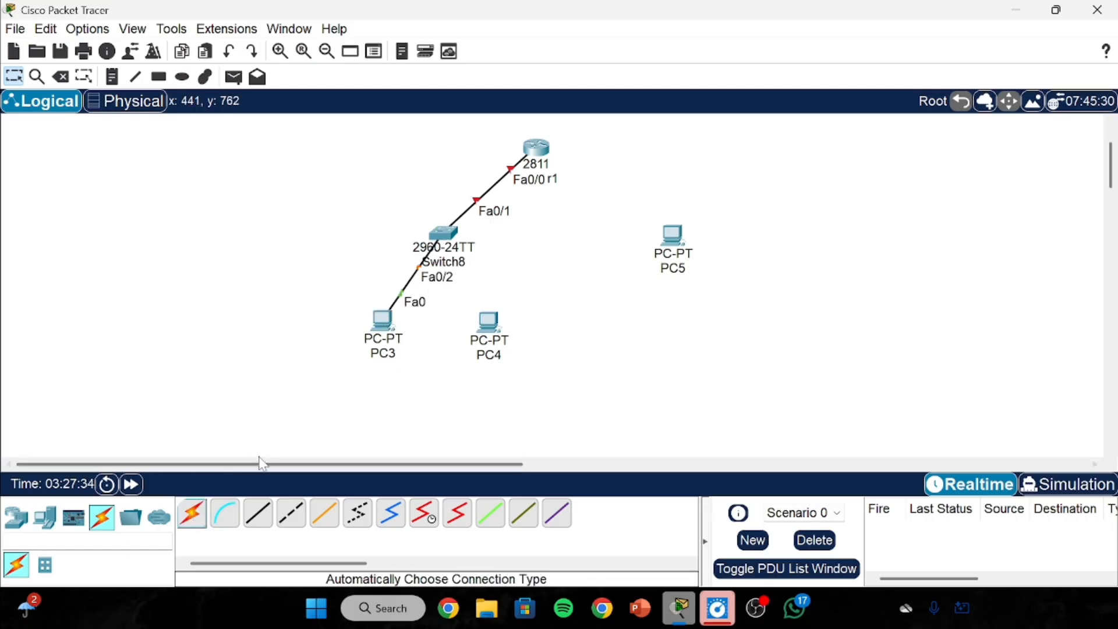
click(192, 513)
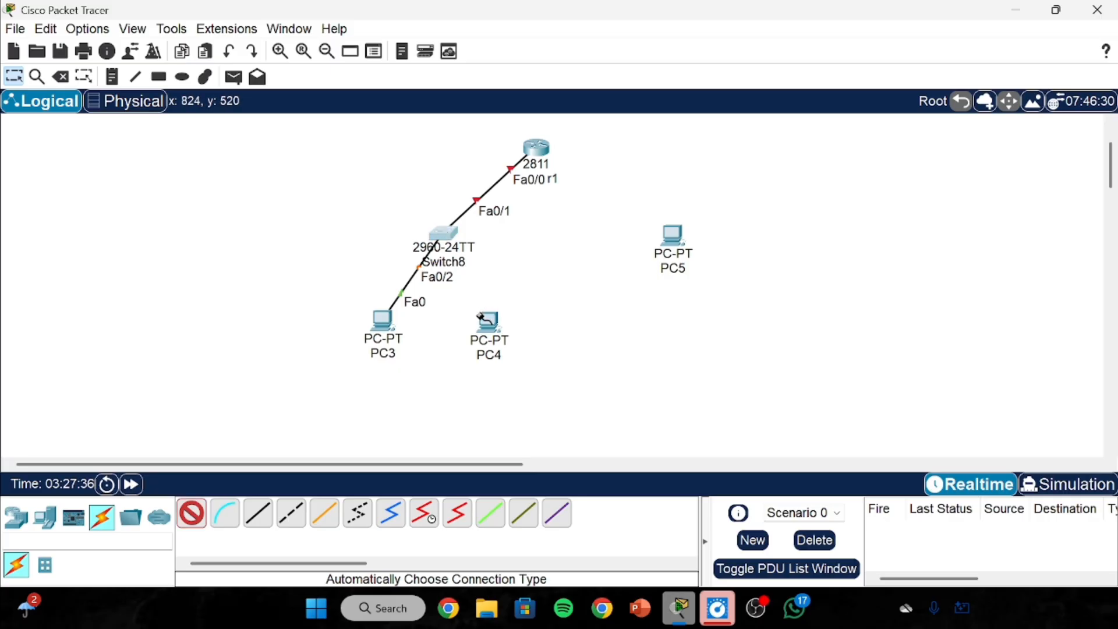
click(443, 234)
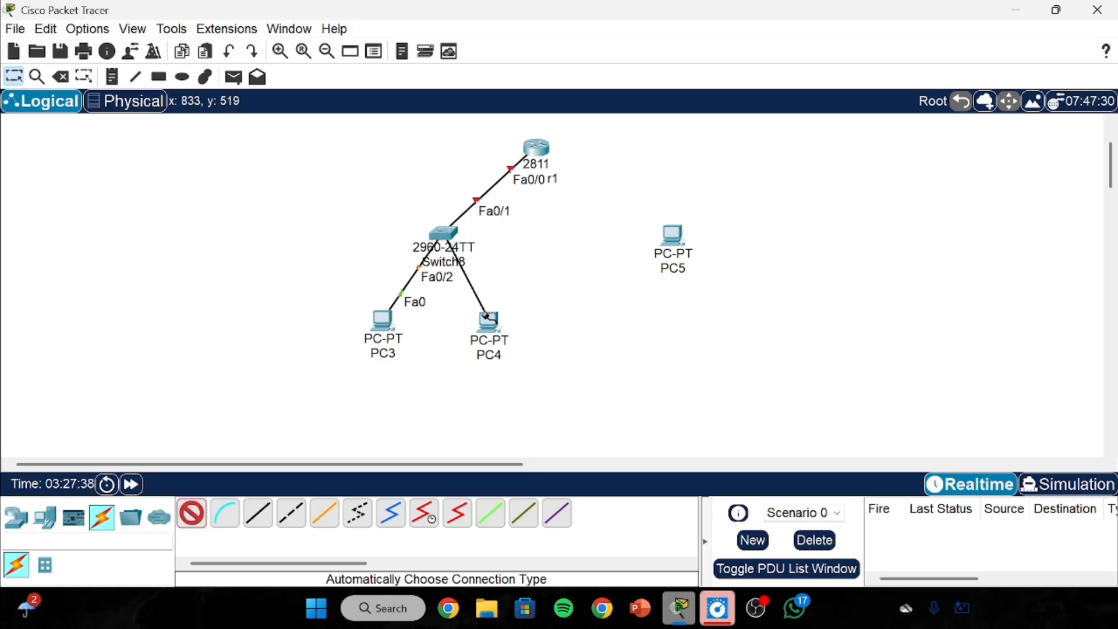
click(486, 318)
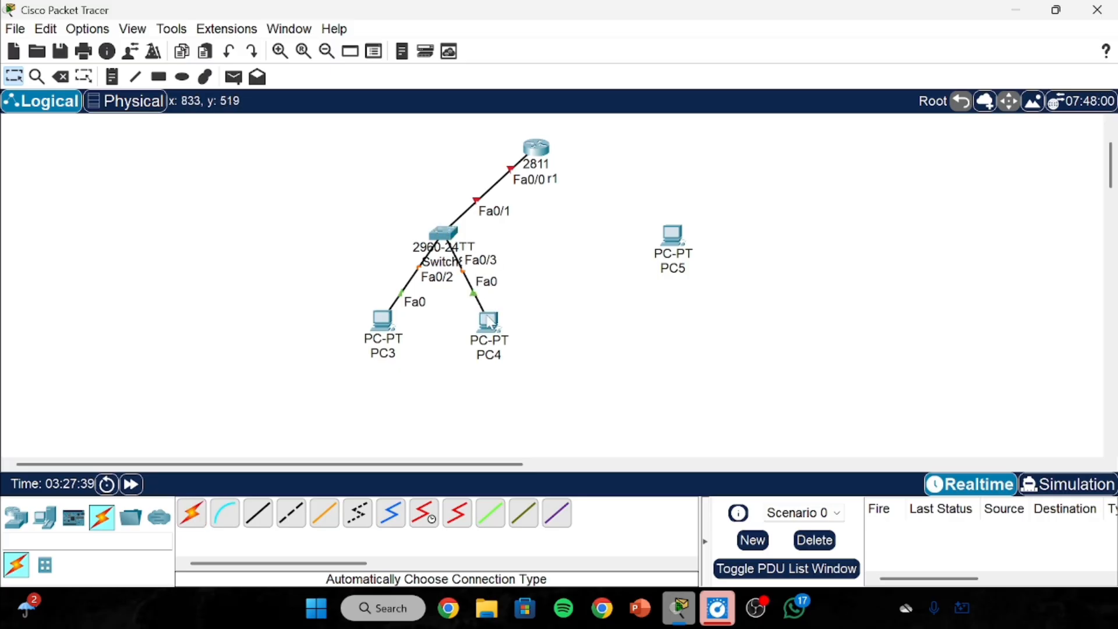
Link Router1 directly to PC5 with an automatic cable.
click(197, 518)
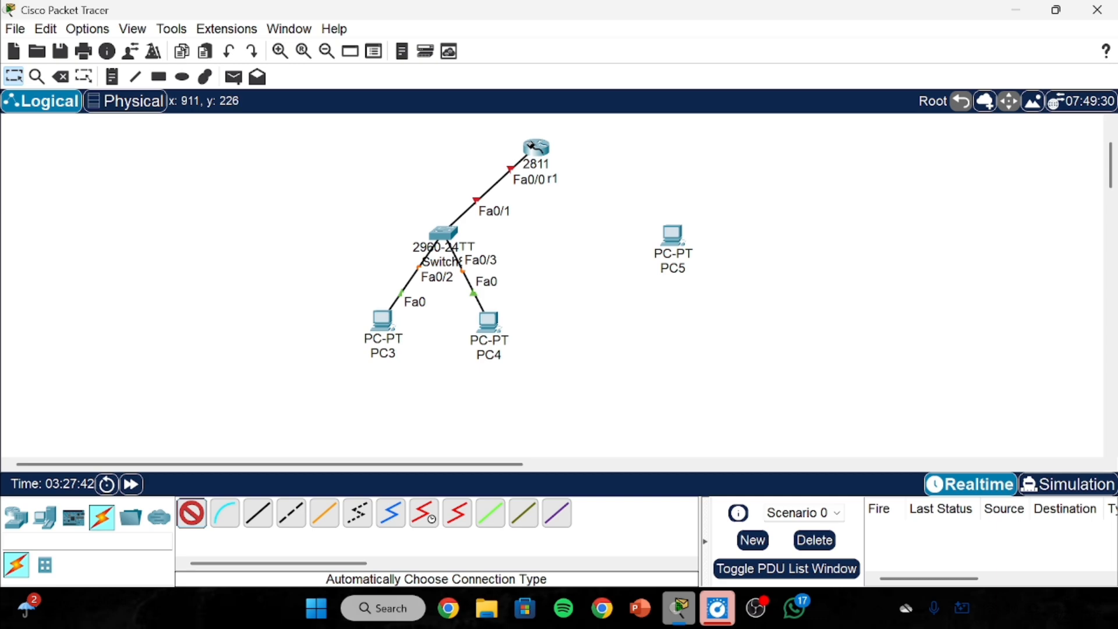
click(542, 150)
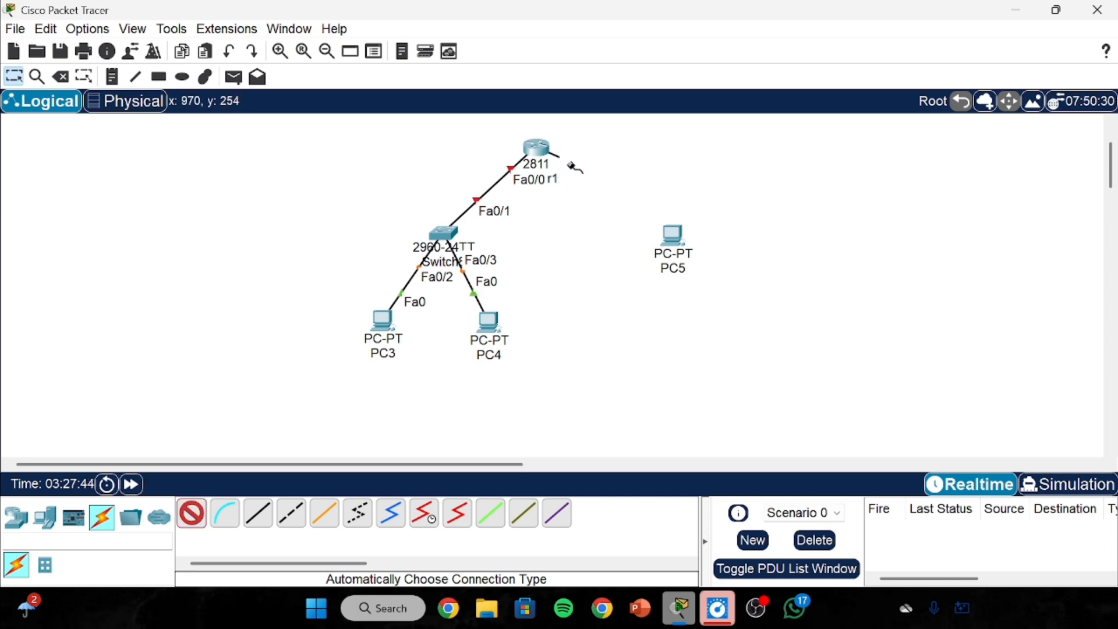
click(675, 235)
click(676, 235)
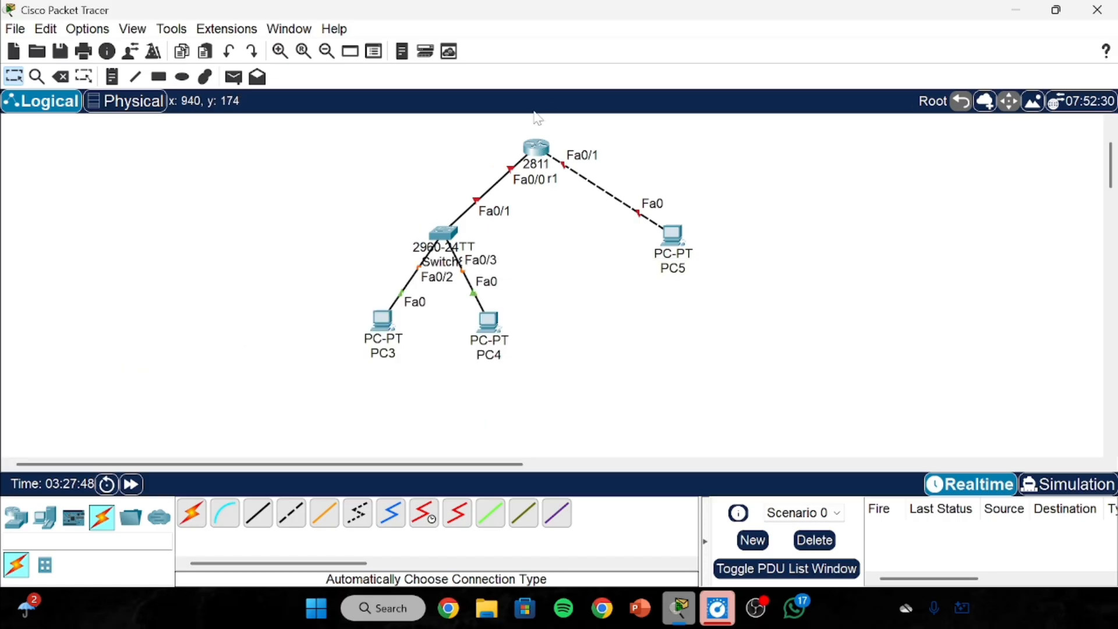
drag(330, 144, 735, 383)
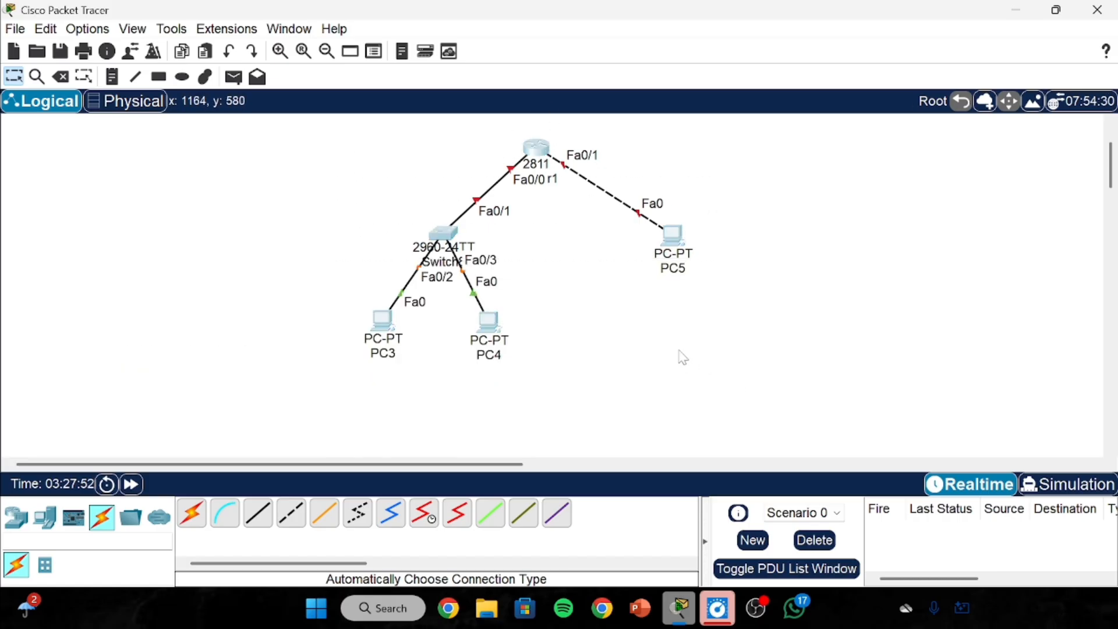
drag(383, 238, 538, 387)
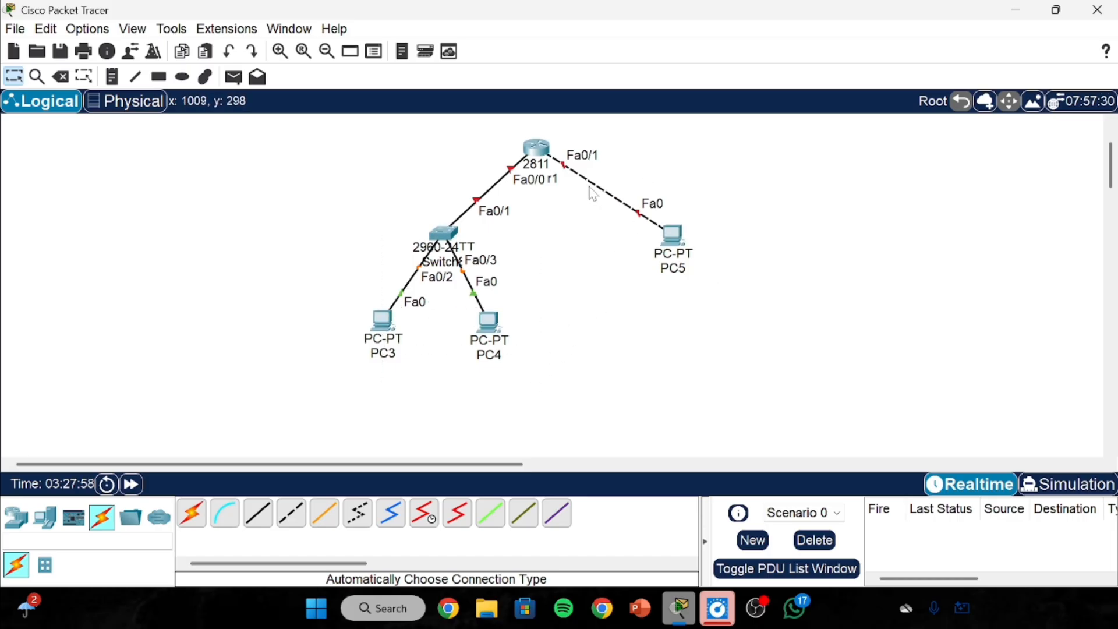
drag(593, 194, 734, 318)
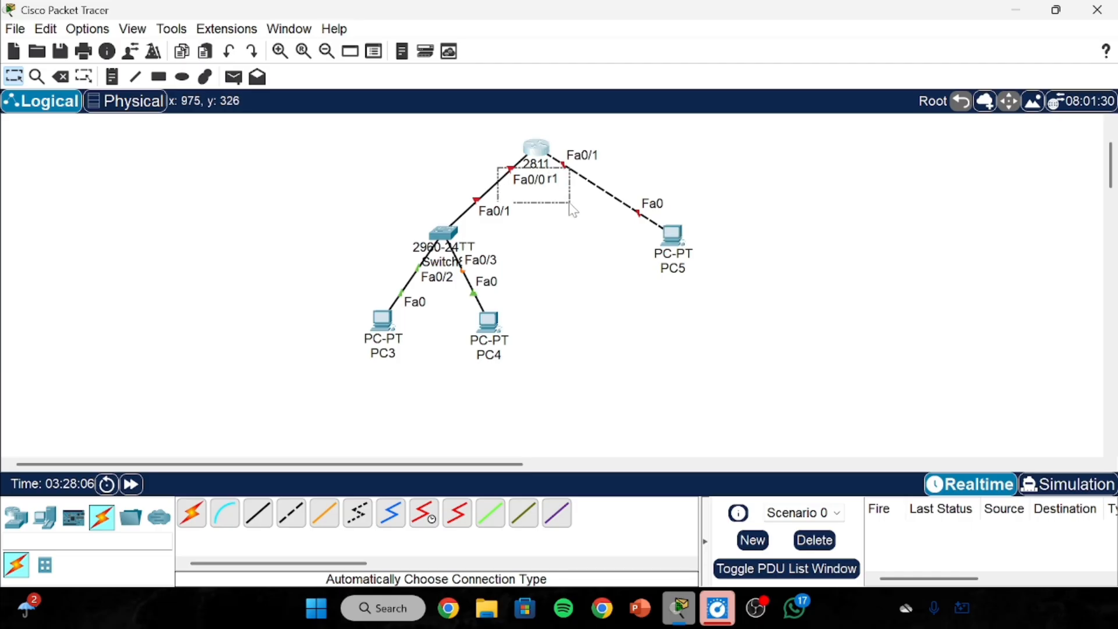
drag(552, 136, 636, 196)
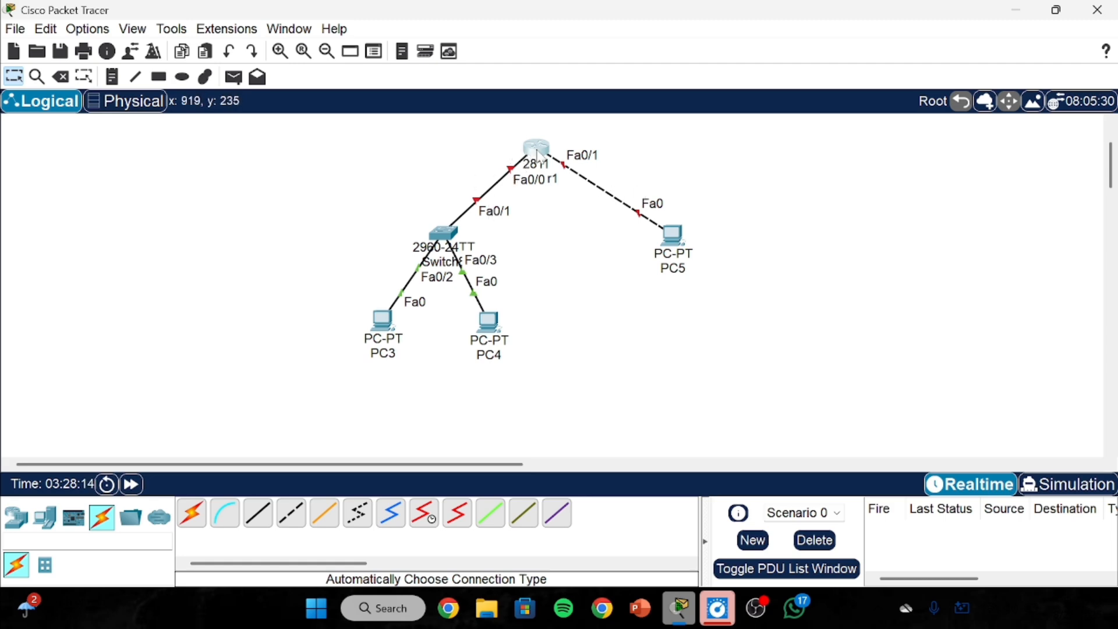
Open Router1's FastEthernet0/0 config settings, then move to its CLI tab.
click(538, 150)
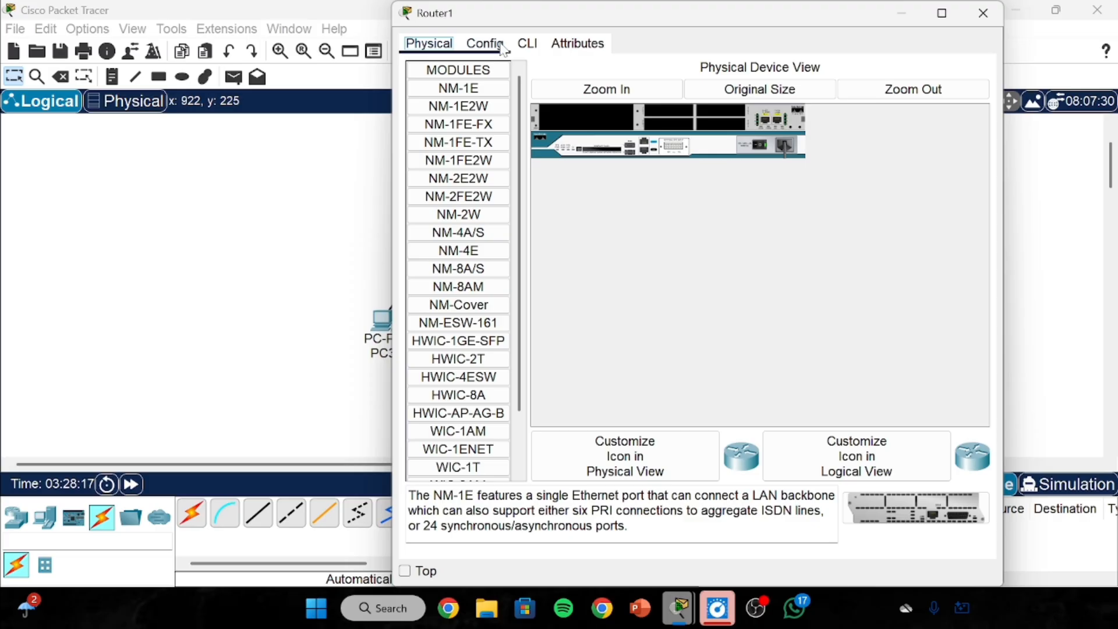
click(504, 50)
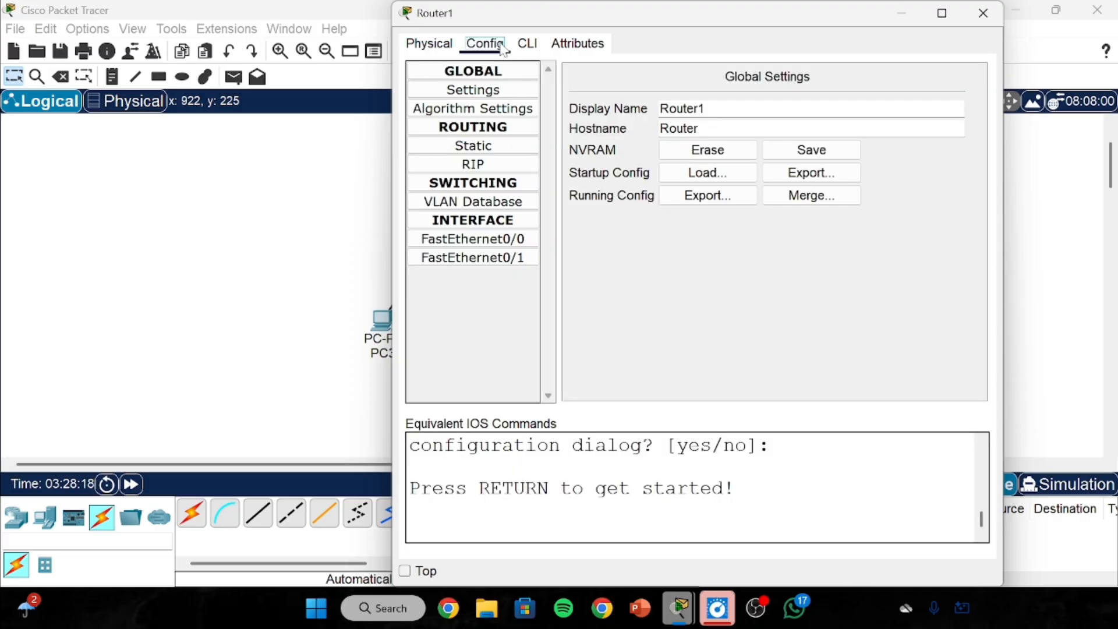
click(508, 239)
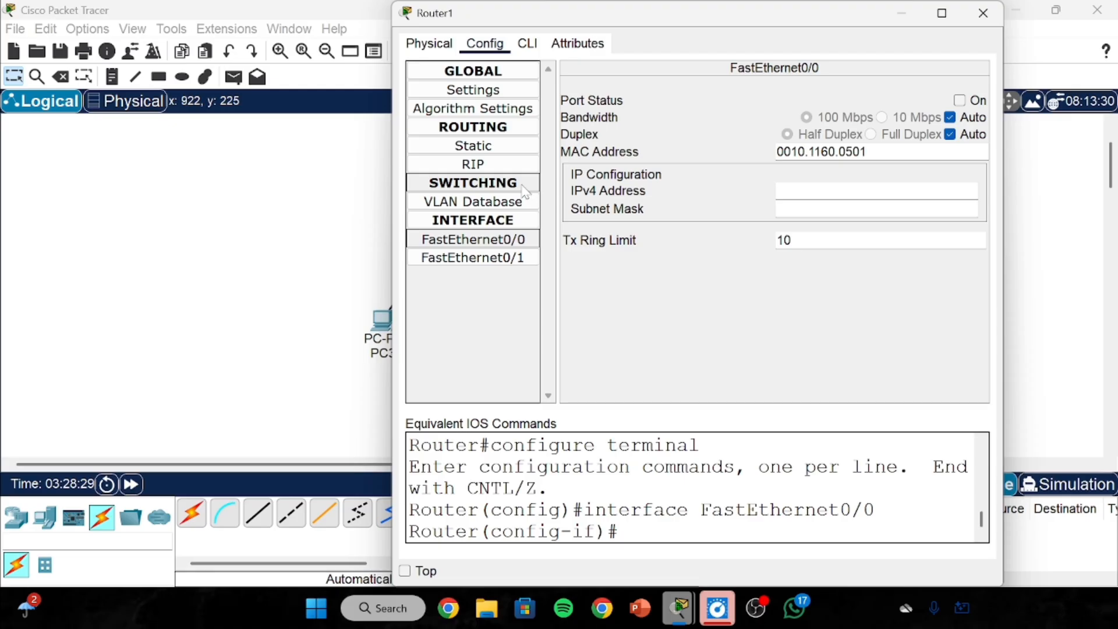
click(527, 44)
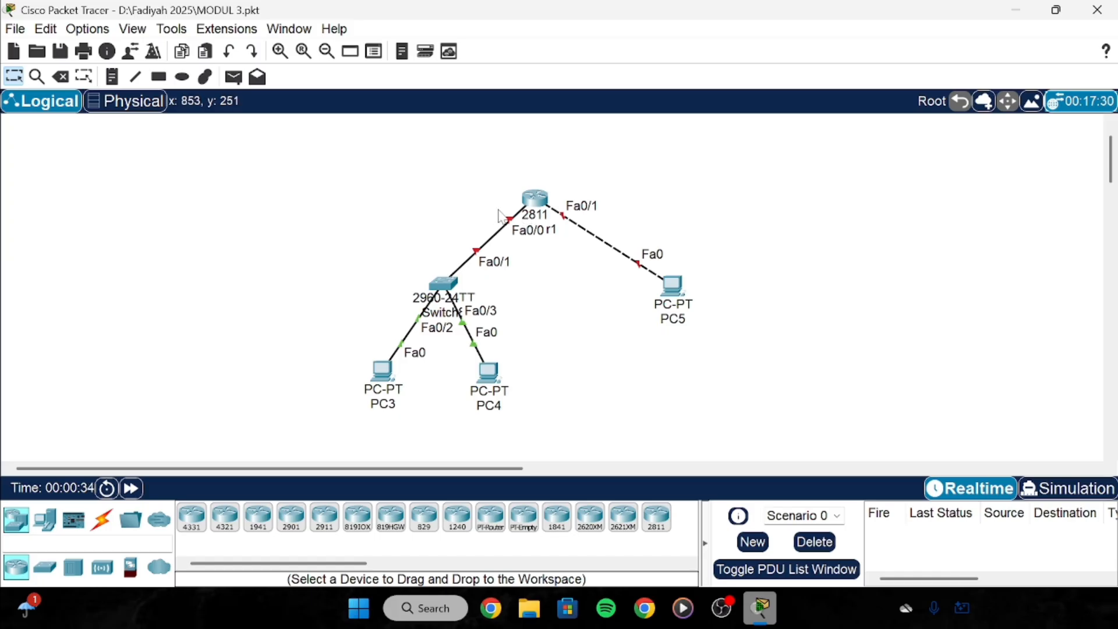
Add a 10.10.10.0/24 text note to the left of the 2811 router.
drag(498, 209, 591, 265)
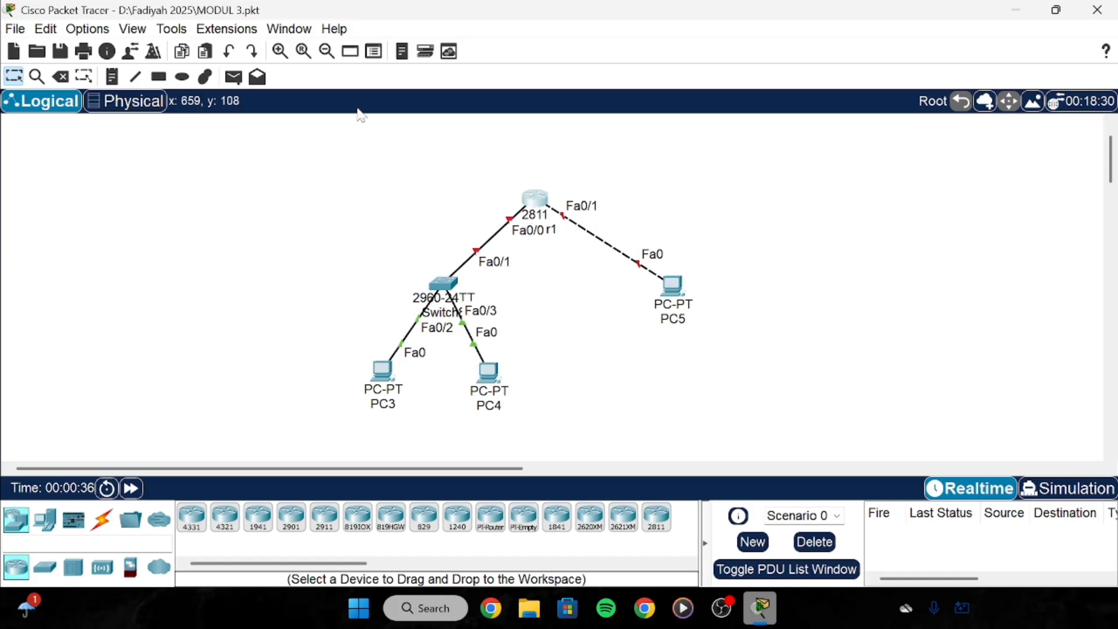
click(112, 76)
click(417, 191)
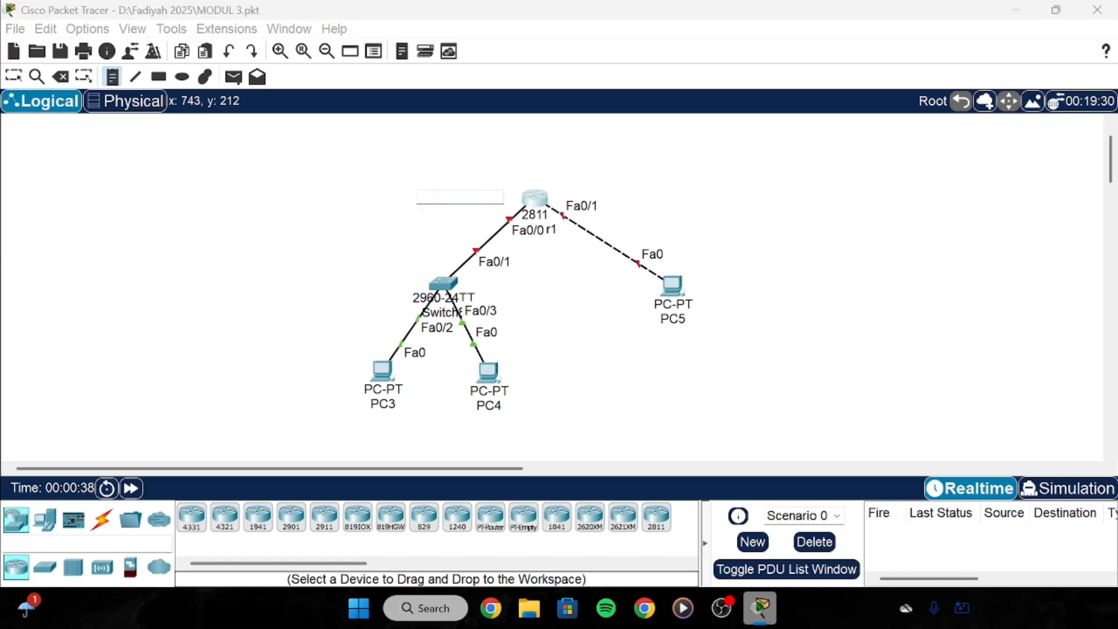
text(10.10)
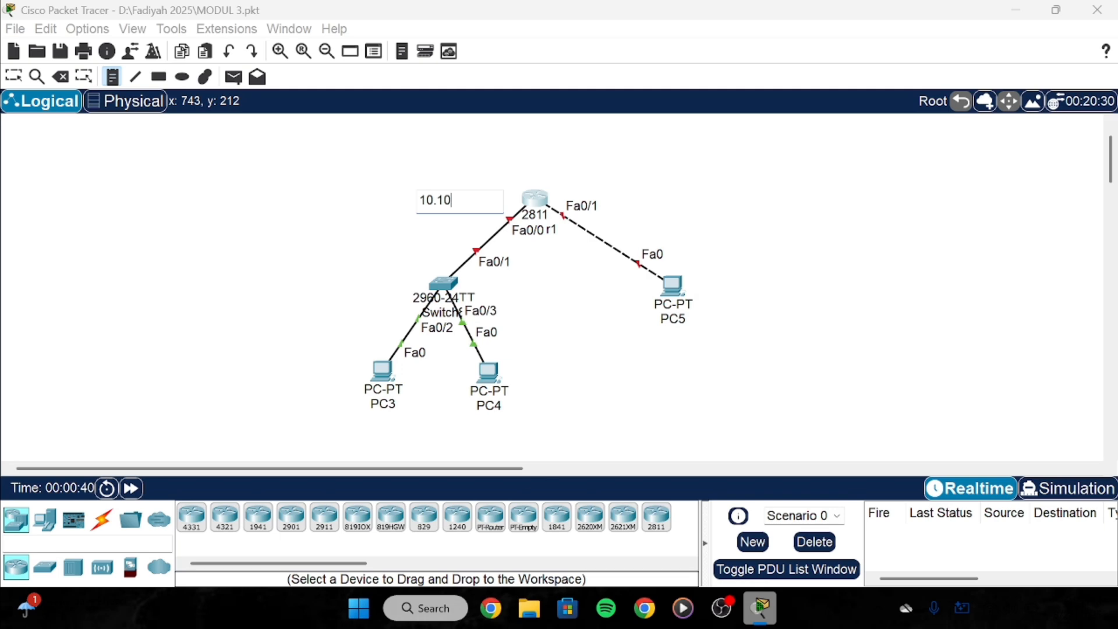
text(.10.0/24)
click(14, 76)
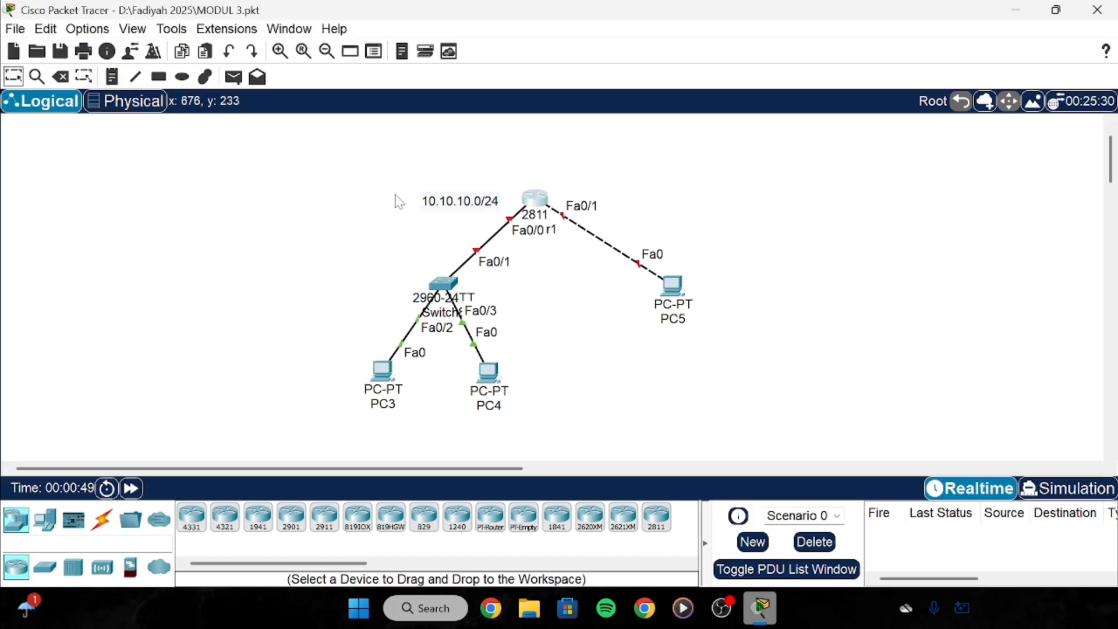
drag(405, 174, 539, 254)
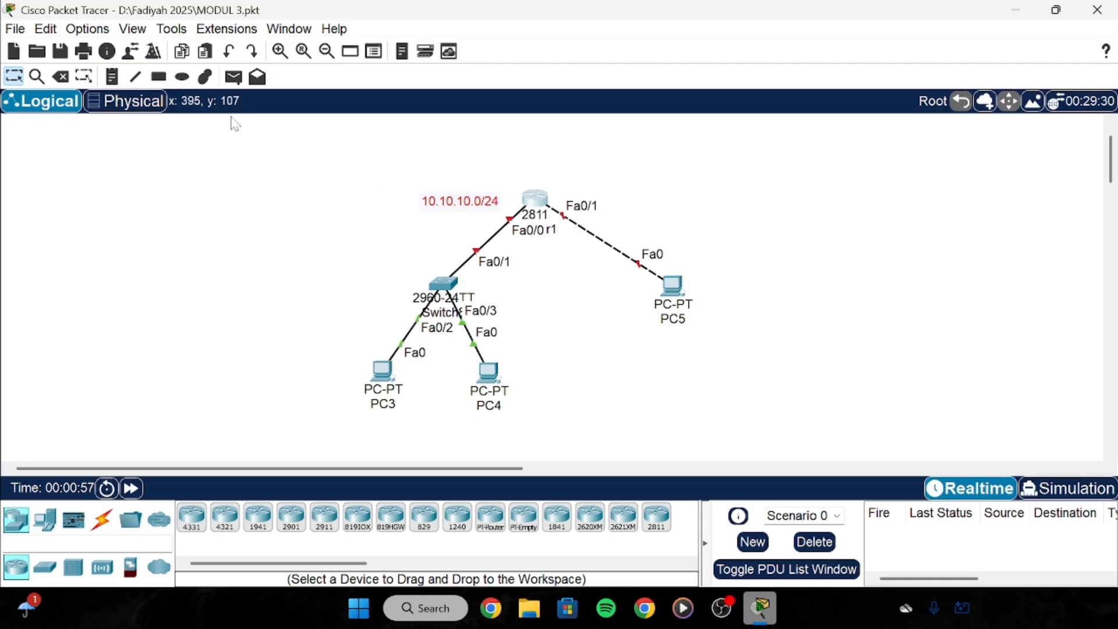
click(112, 76)
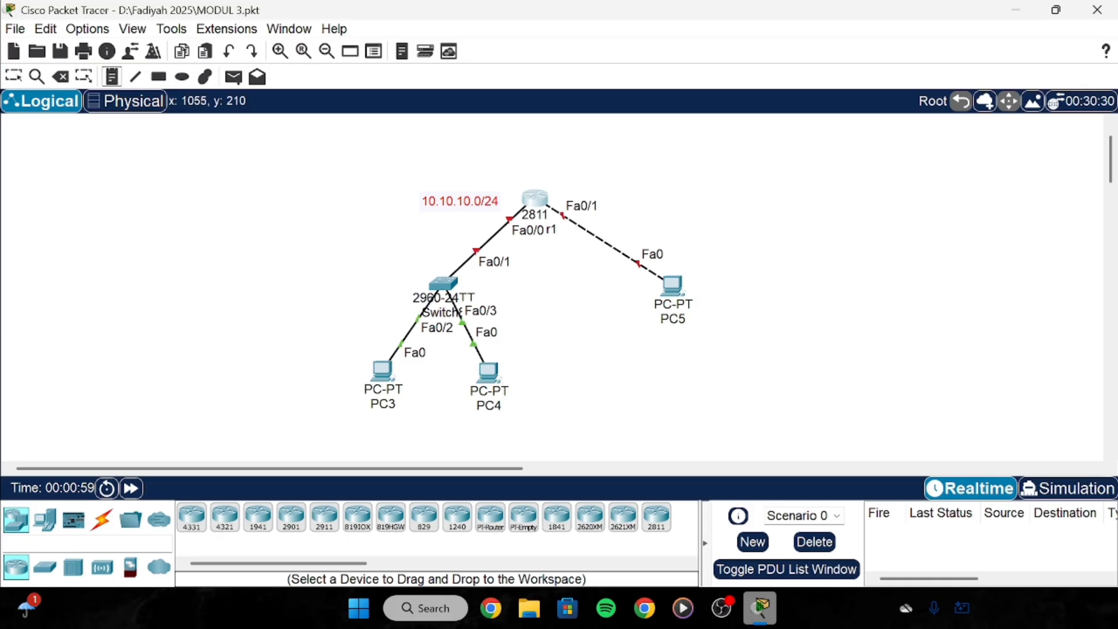
Add a 20.20.20.0/24 note right of the Fa0/1 link and remove stray empty notes.
click(605, 195)
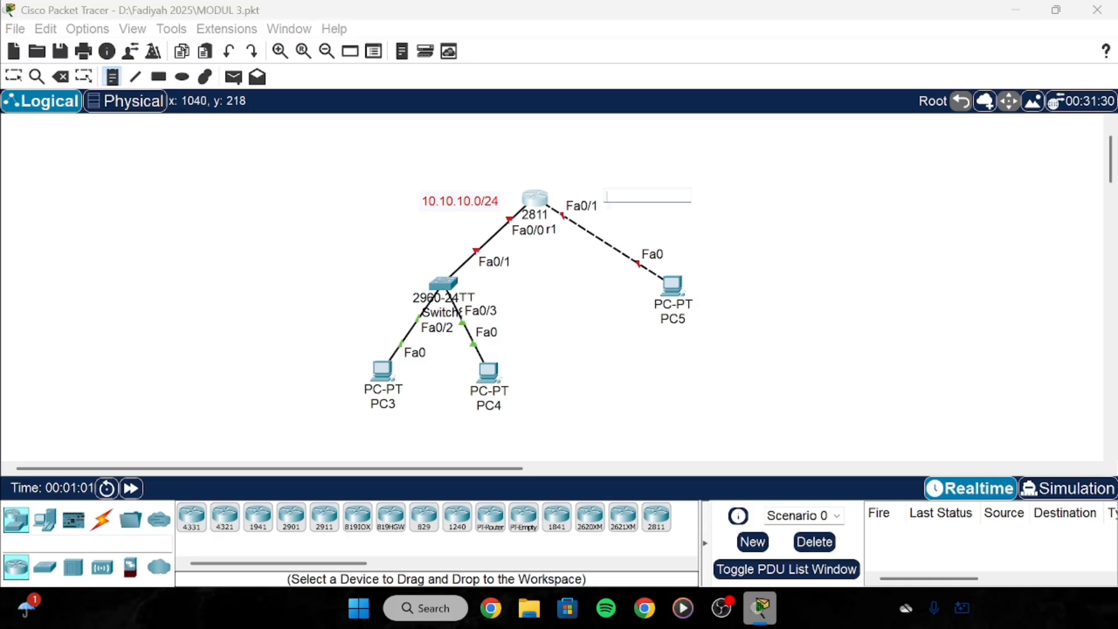
text(20.20)
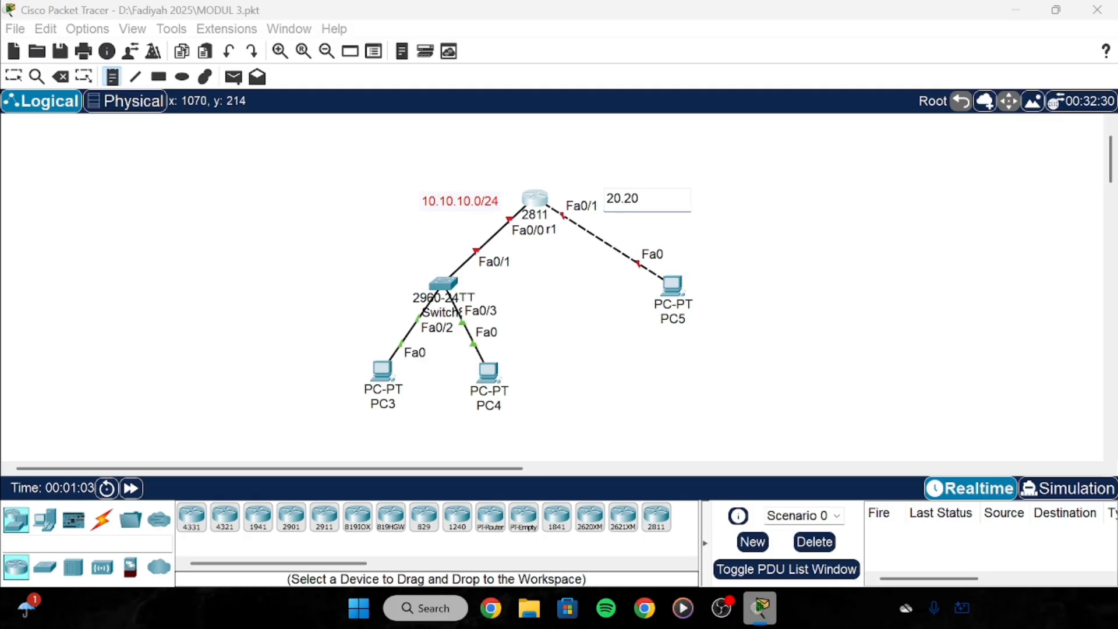
text(.20.0/24\)
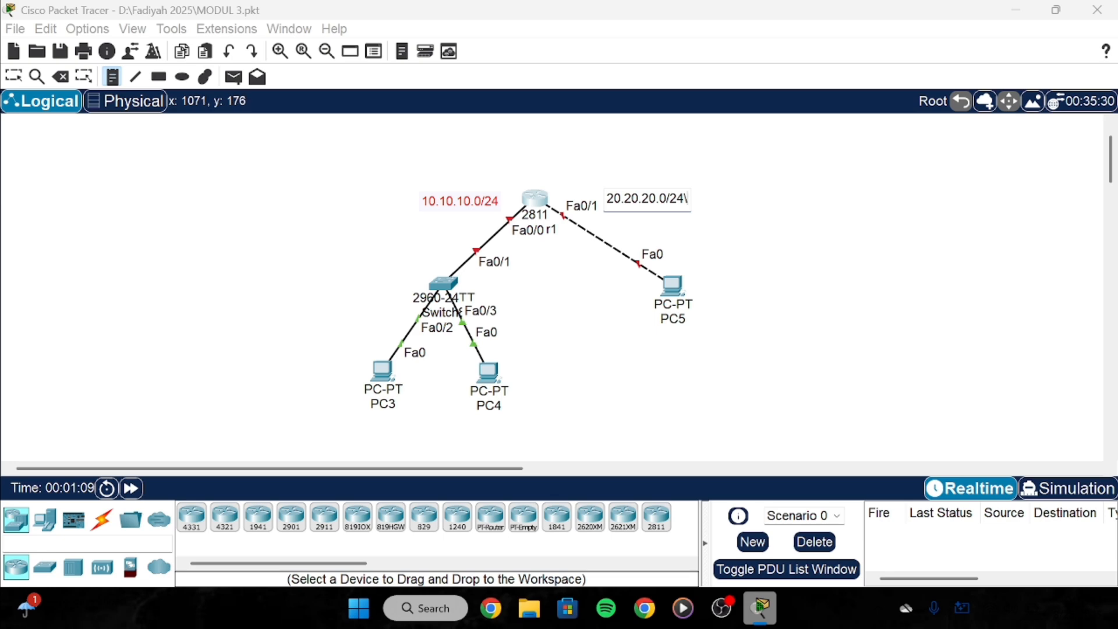
click(603, 229)
click(477, 208)
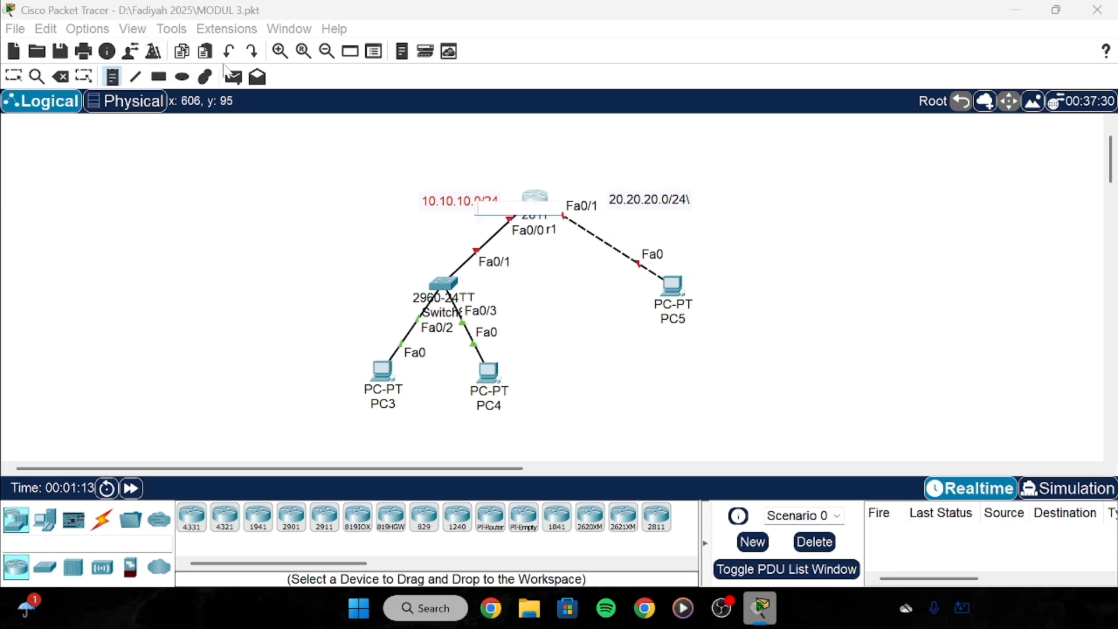
click(228, 52)
click(16, 75)
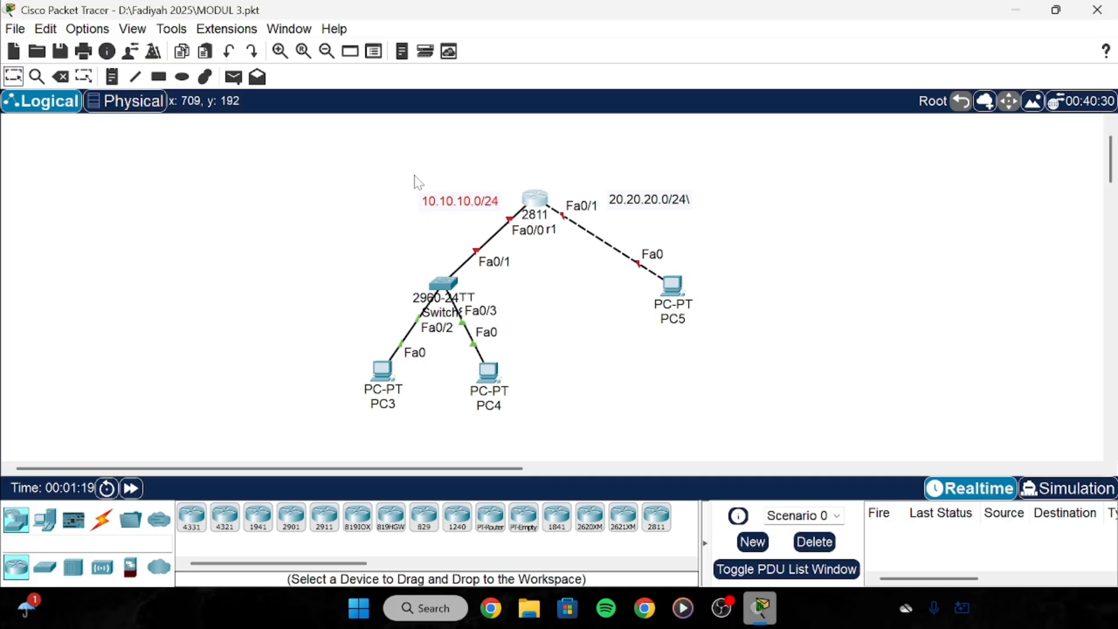
drag(412, 174, 483, 210)
drag(583, 165, 715, 267)
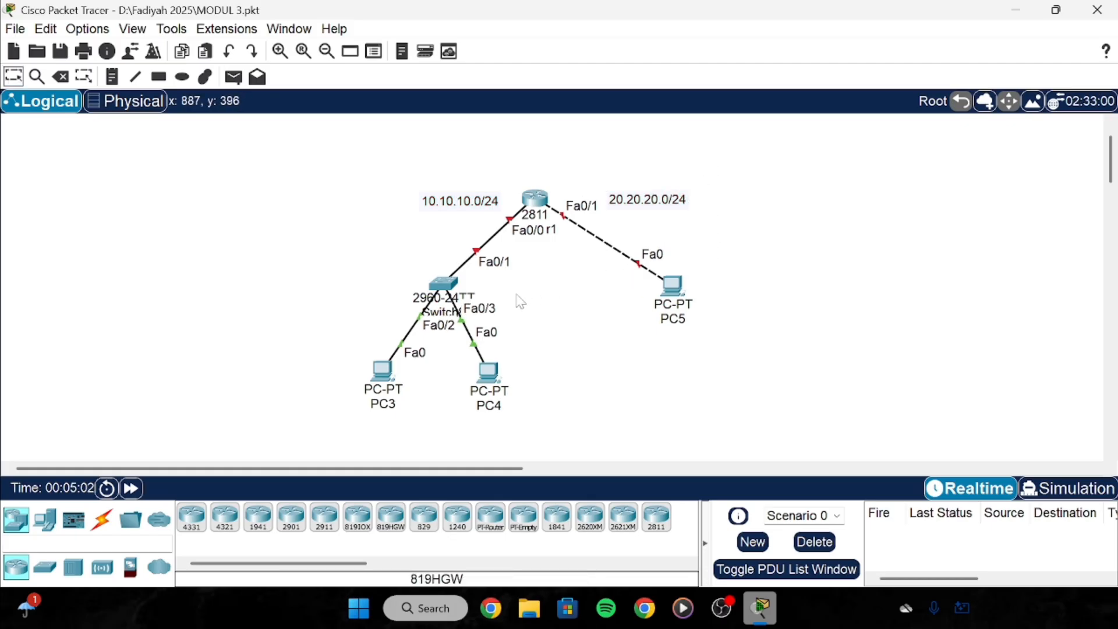
drag(514, 217, 595, 274)
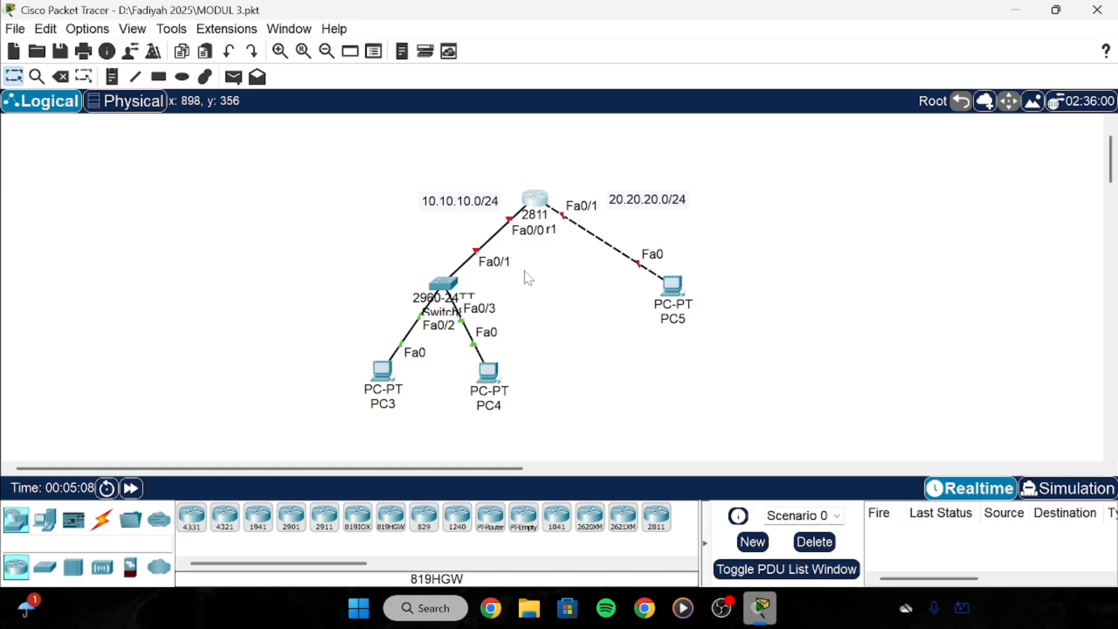
Add host notes .1 below the router, .2 under PC3 and .3 beside PC4.
click(113, 77)
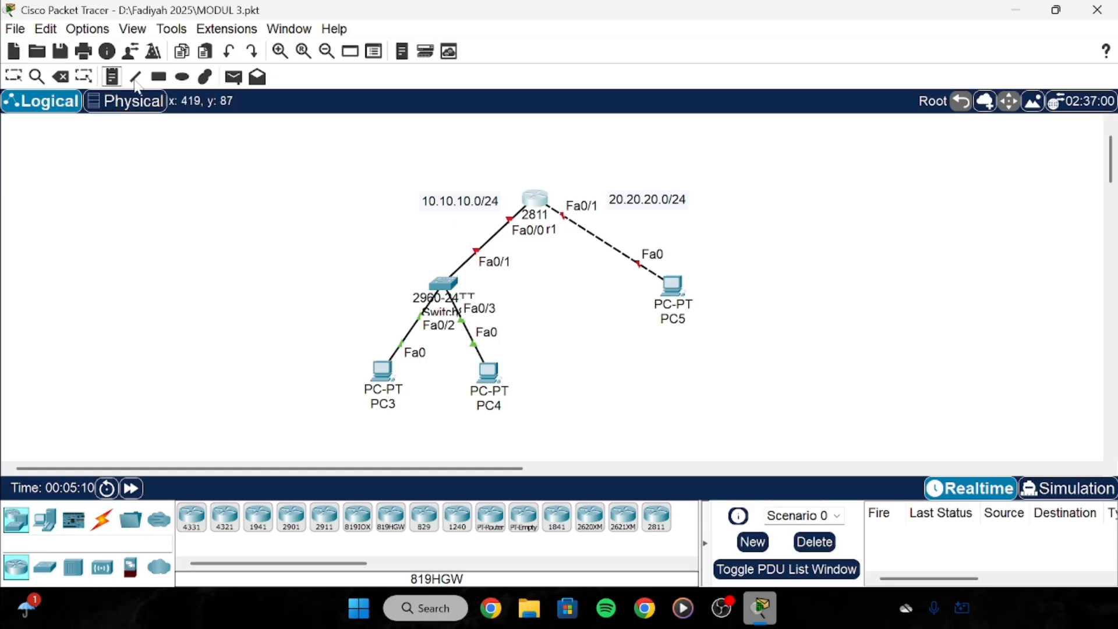
click(510, 242)
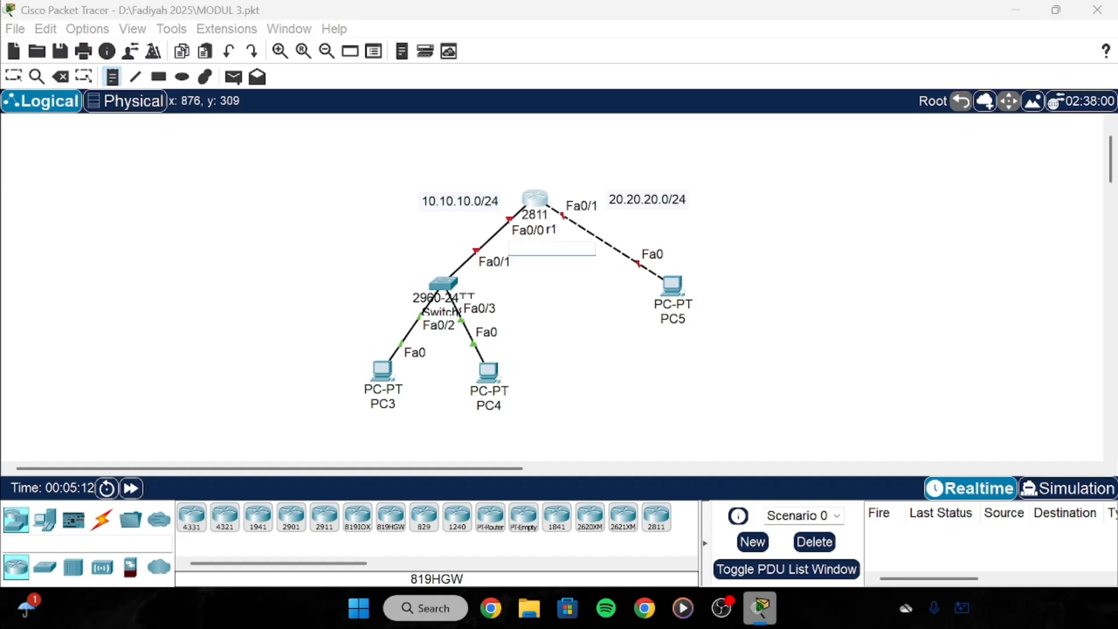
text(.1)
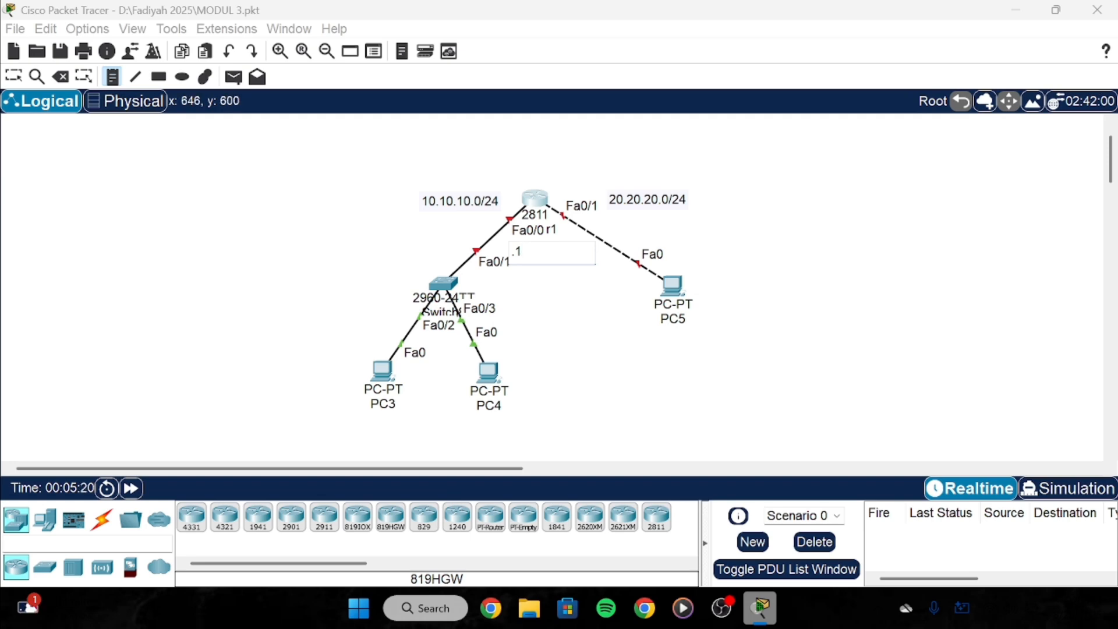
click(337, 407)
text(.2)
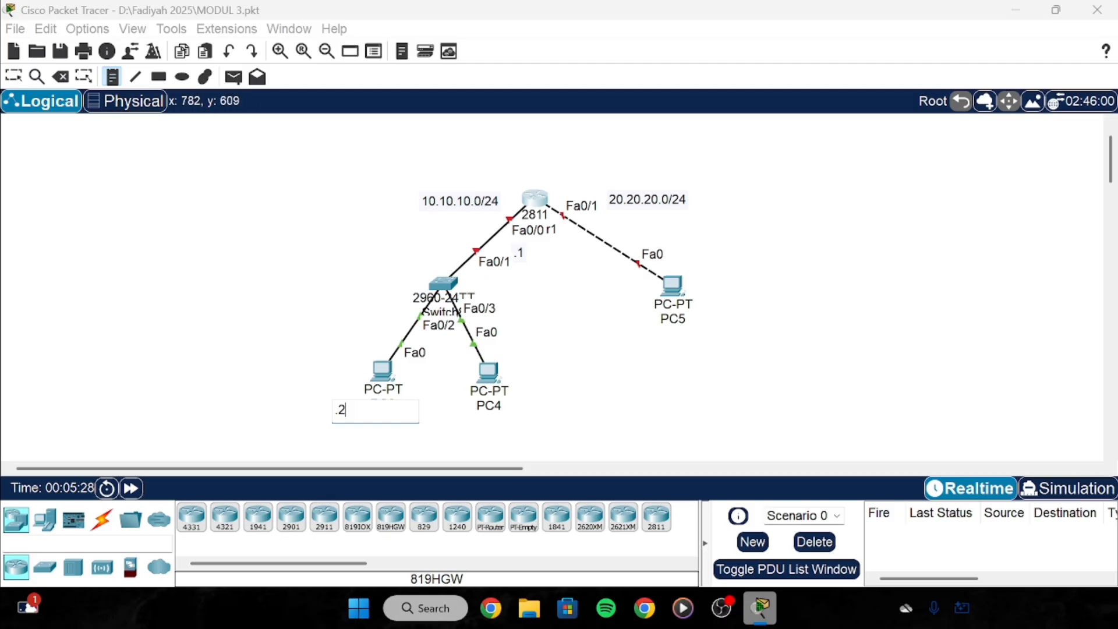
click(511, 404)
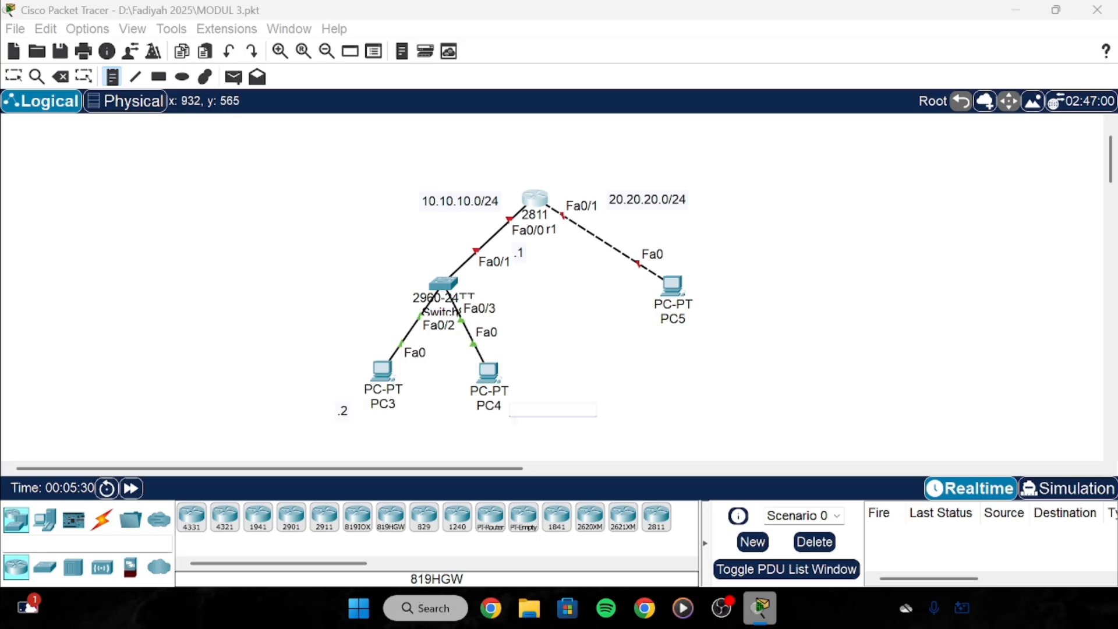
text(.3)
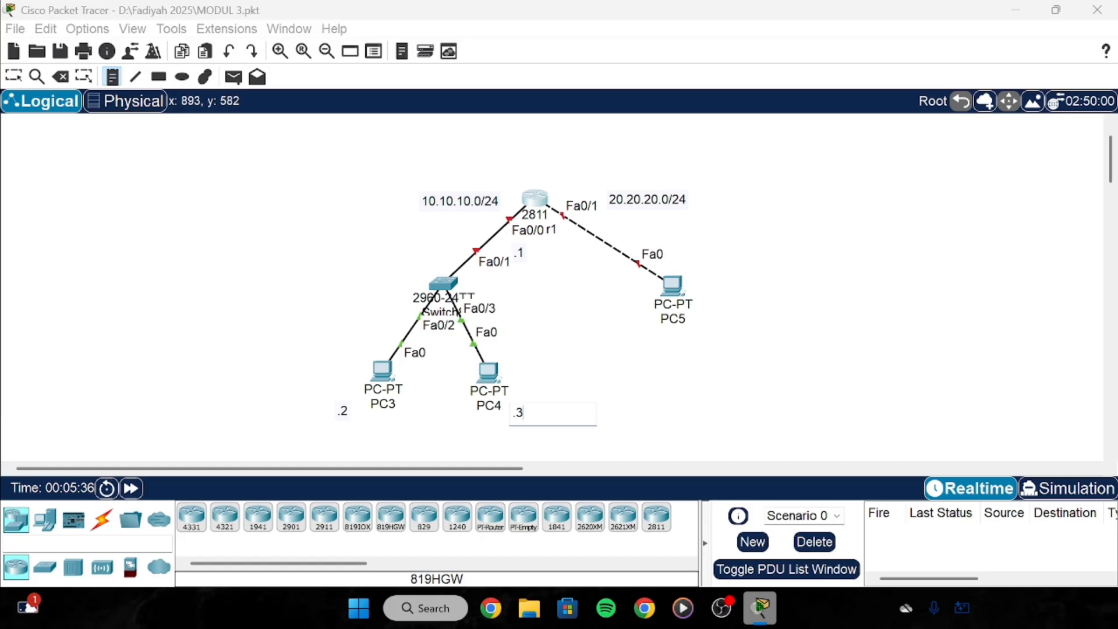
click(111, 81)
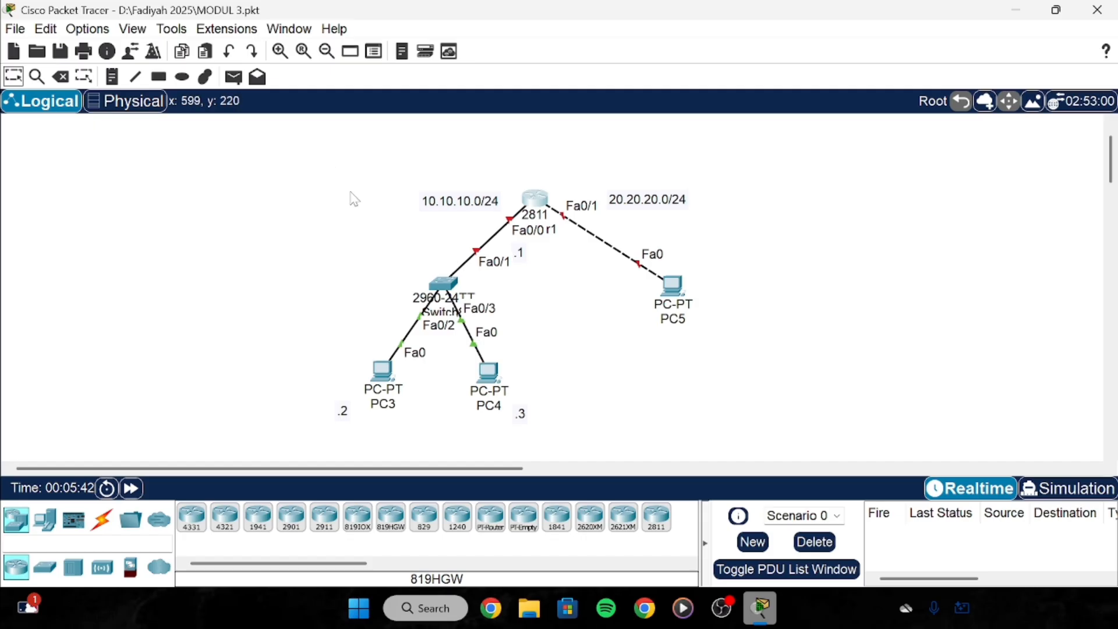
Add .1 under 20.20.20.0/24 and .2 beside PC5, then raise the PC3 and PC4 notes.
drag(531, 176, 629, 211)
click(112, 77)
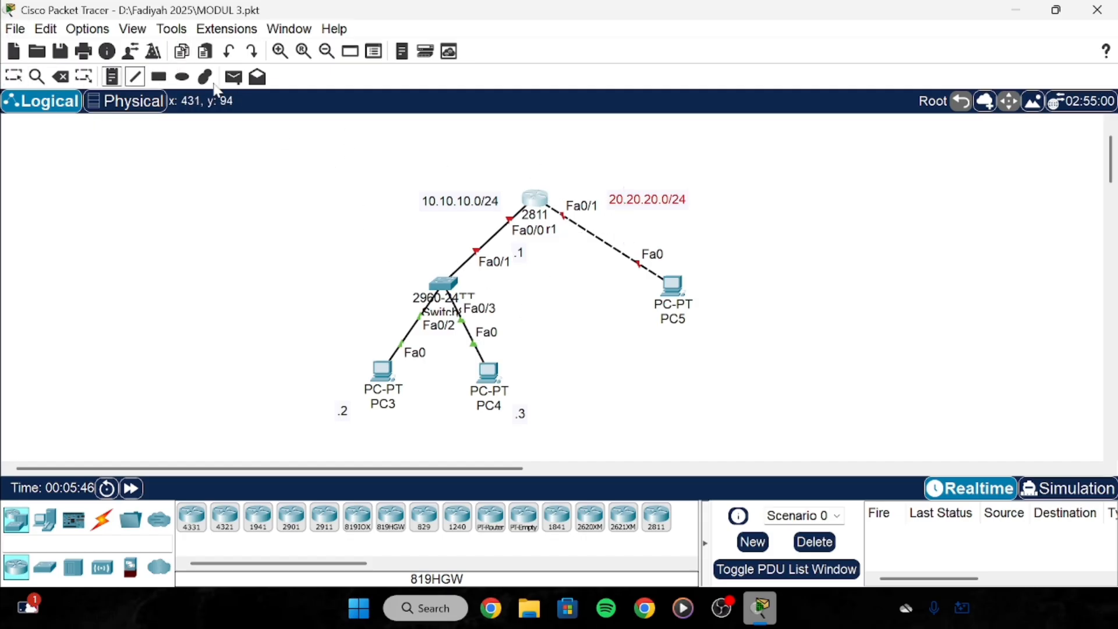
click(610, 229)
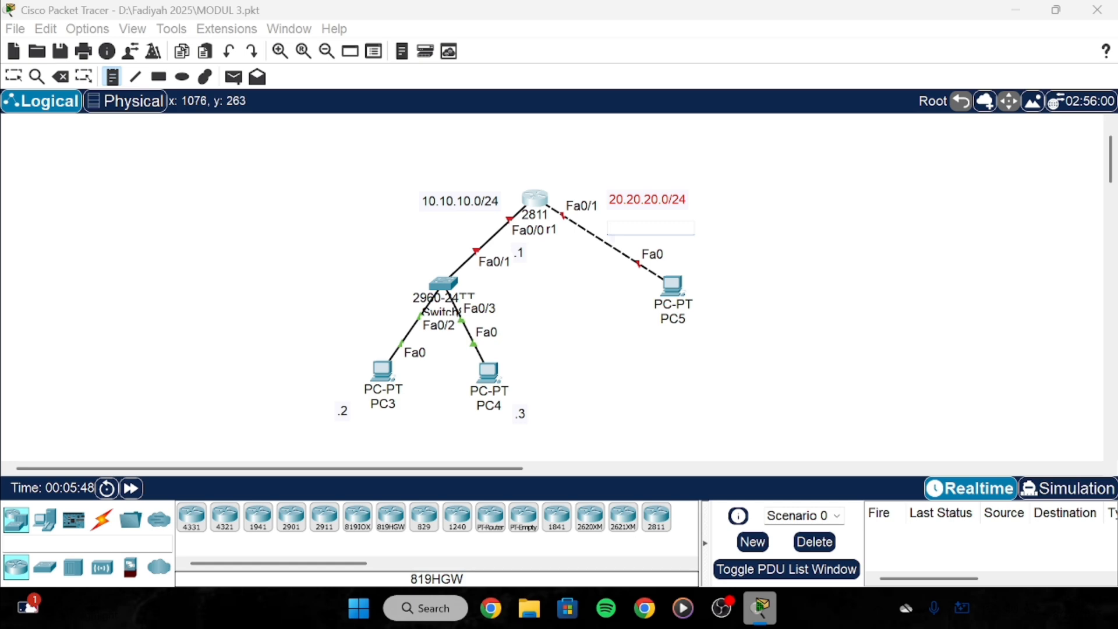
text(.1)
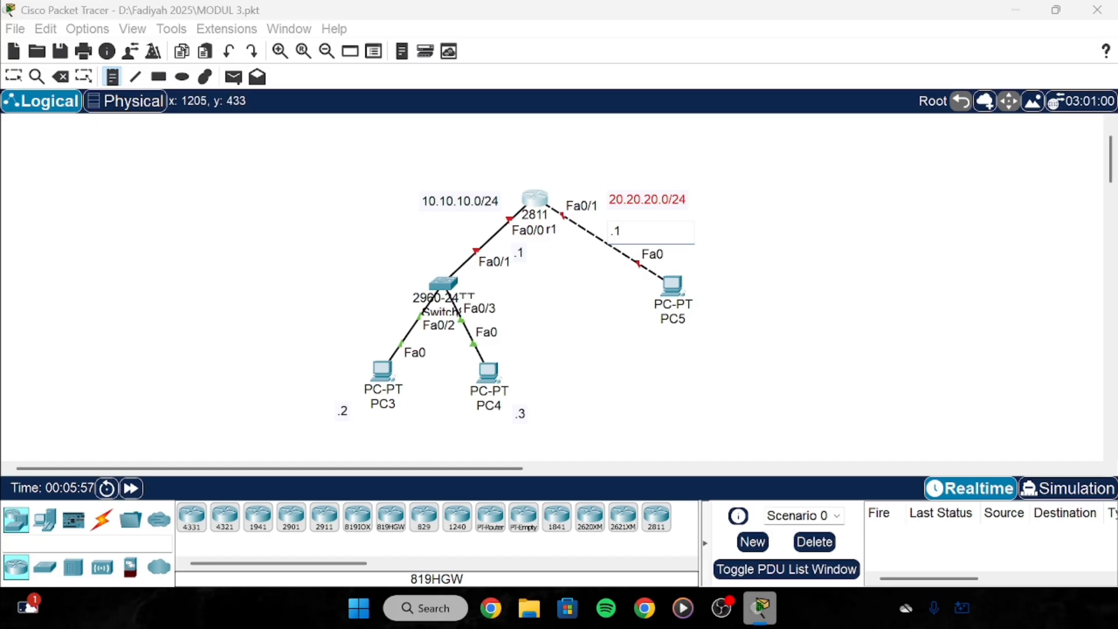
click(703, 320)
text(.2)
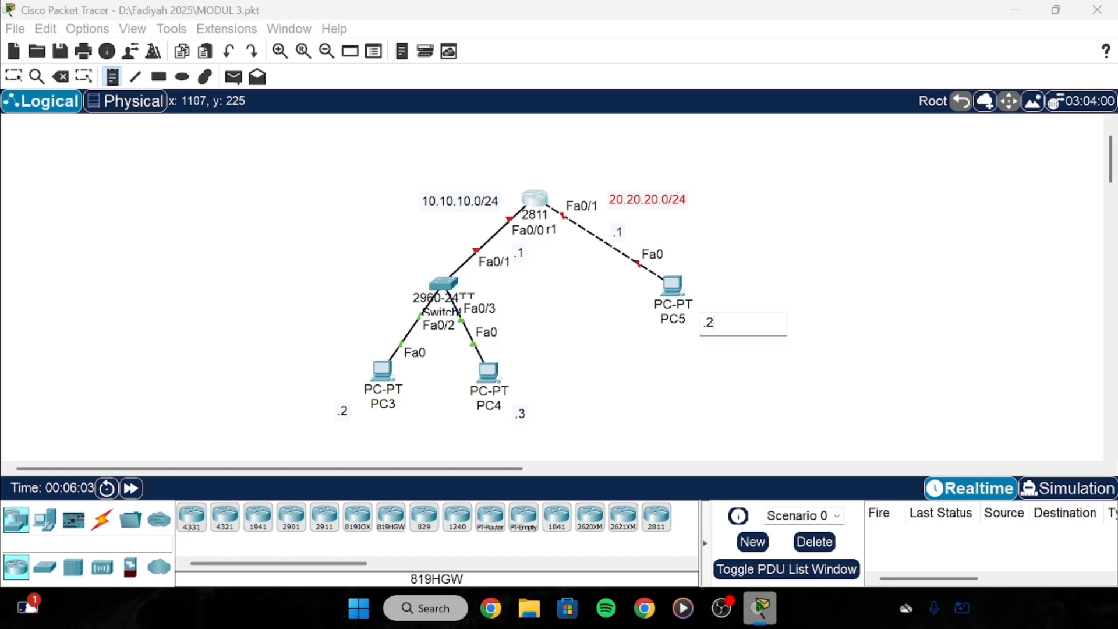
click(670, 380)
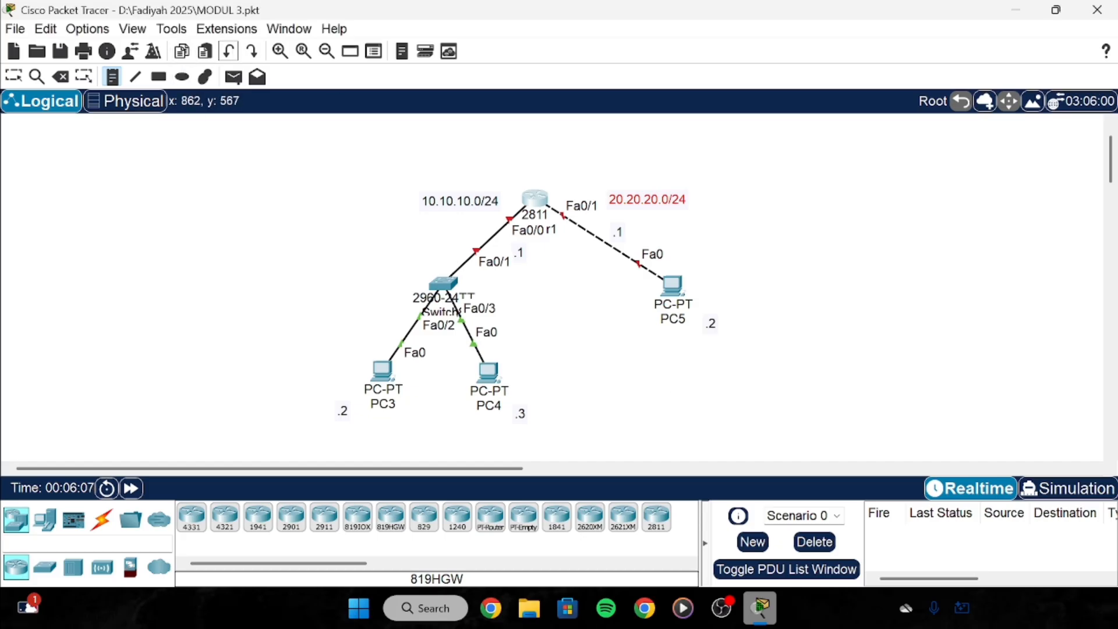
click(14, 77)
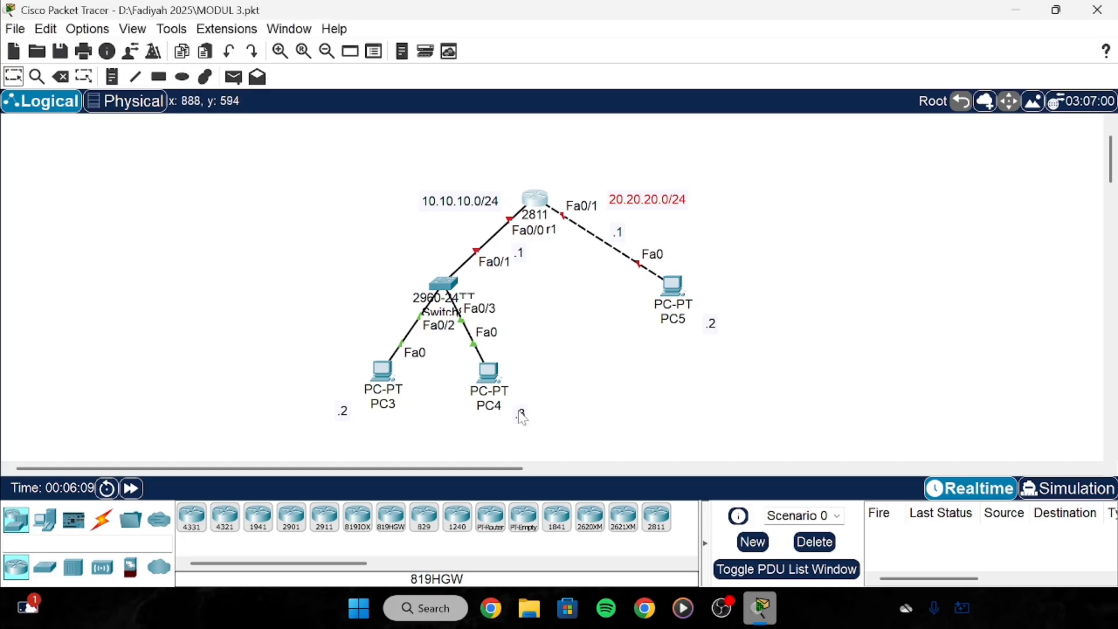
drag(523, 418, 524, 395)
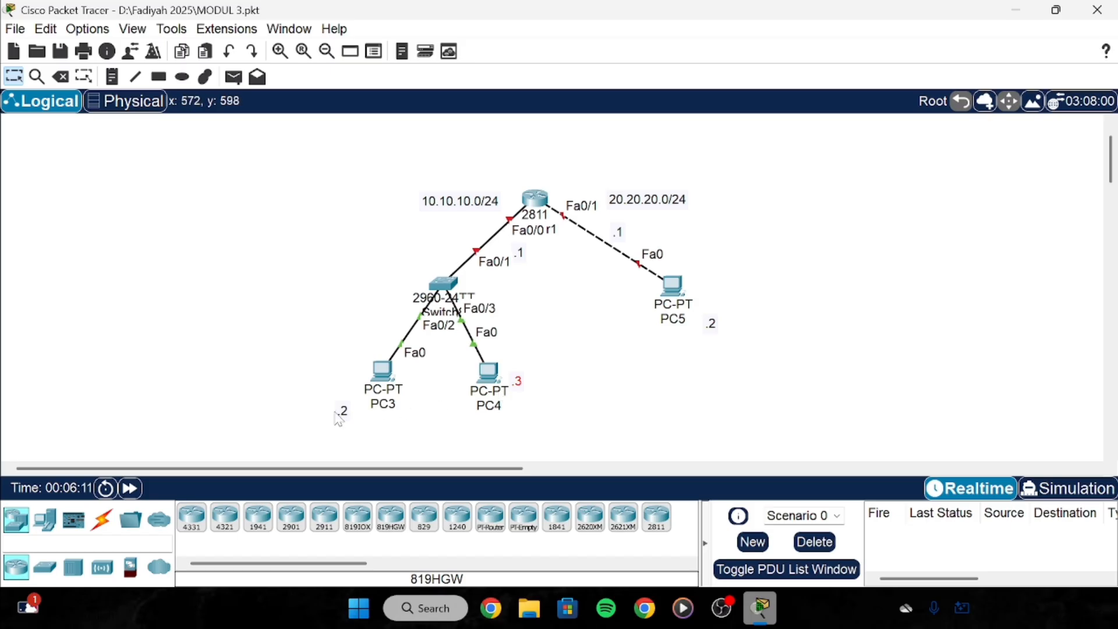
drag(344, 424, 353, 395)
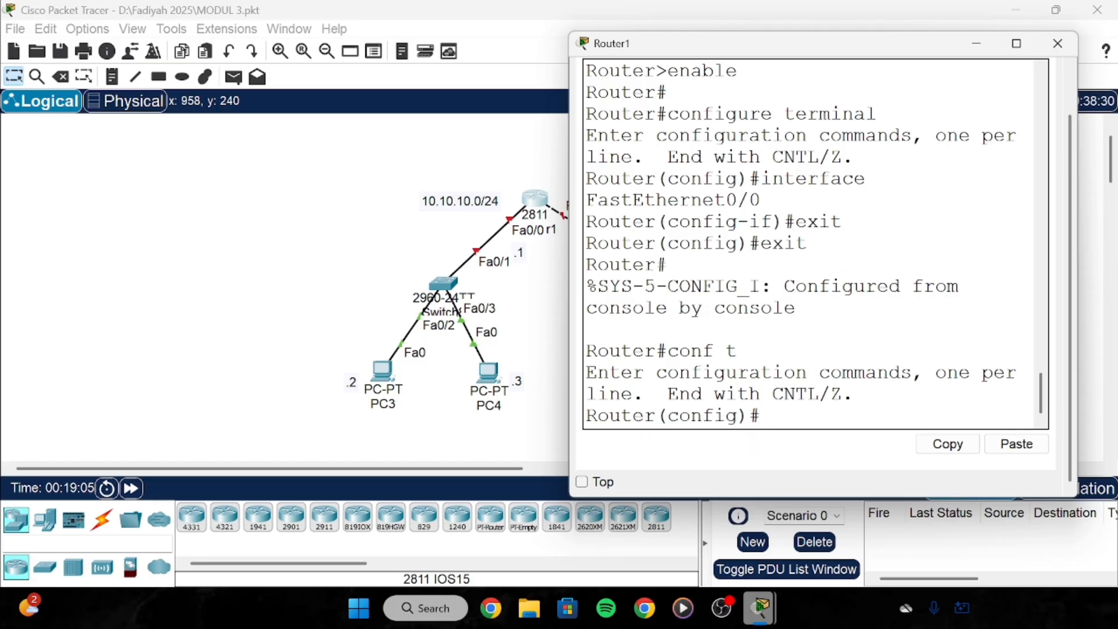
Run no shutdown under interface fa0/0 on Router1, then exit the interface.
text(interface fa0/0)
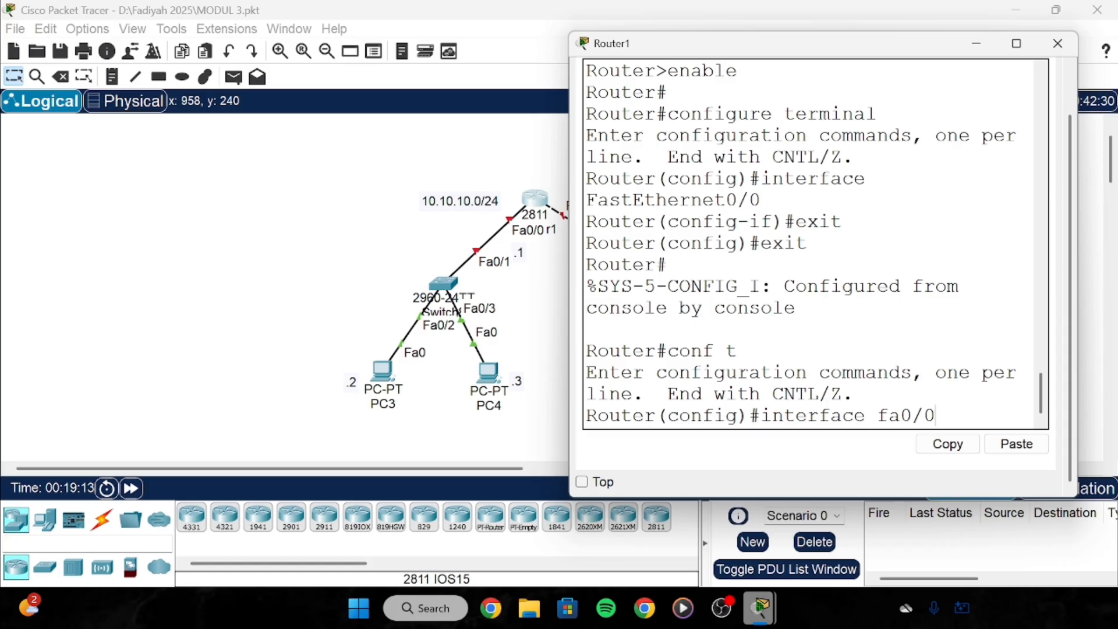
key(Return)
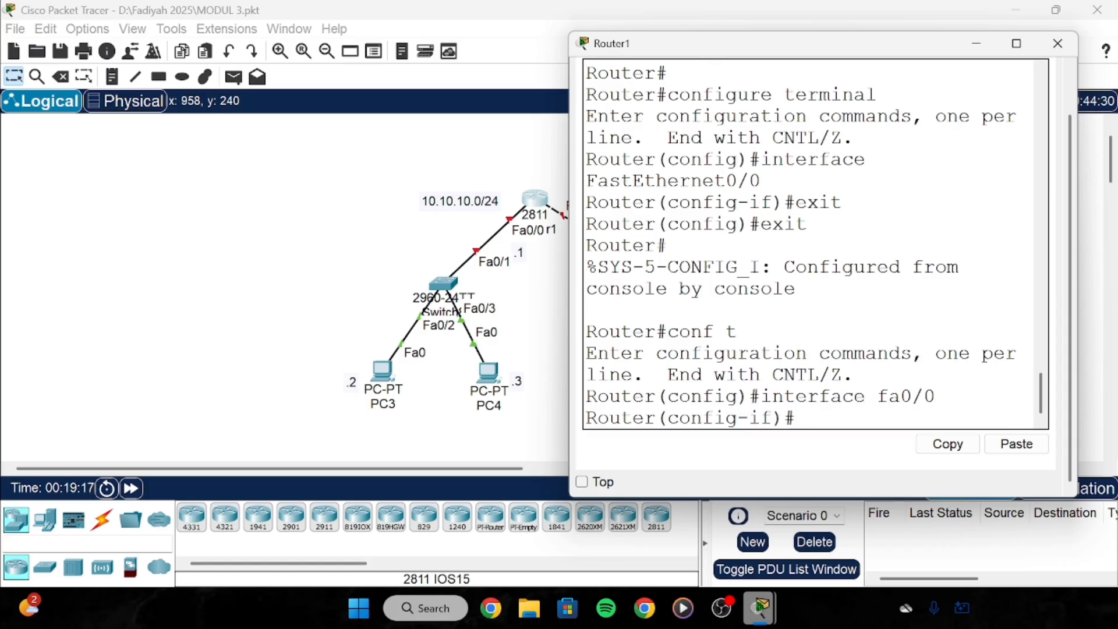
text(no shutdown)
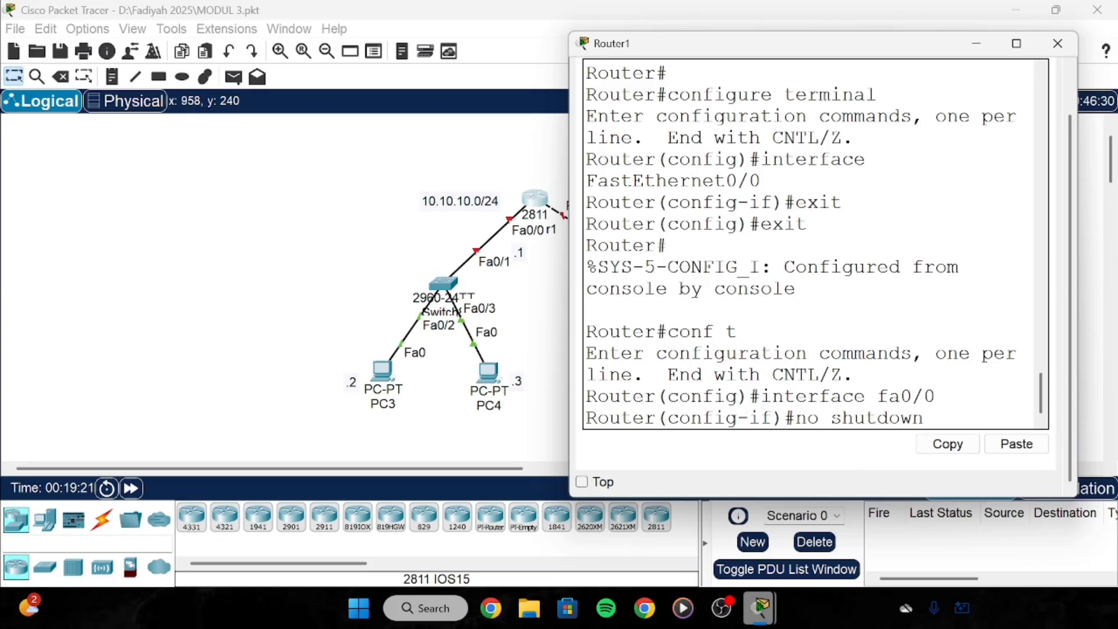
key(Return)
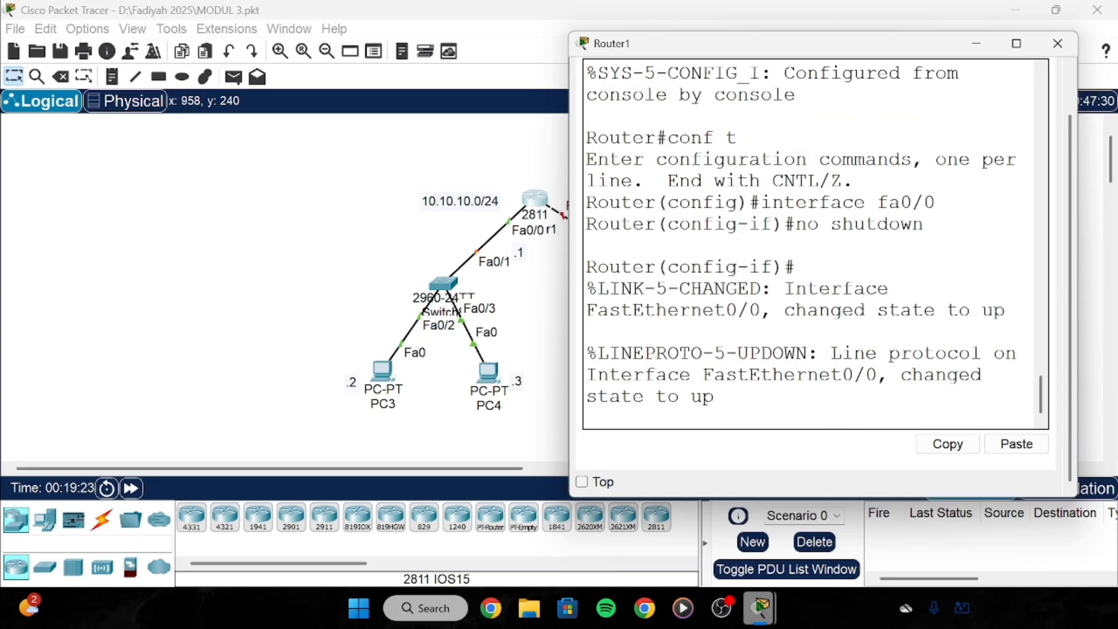
key(Return)
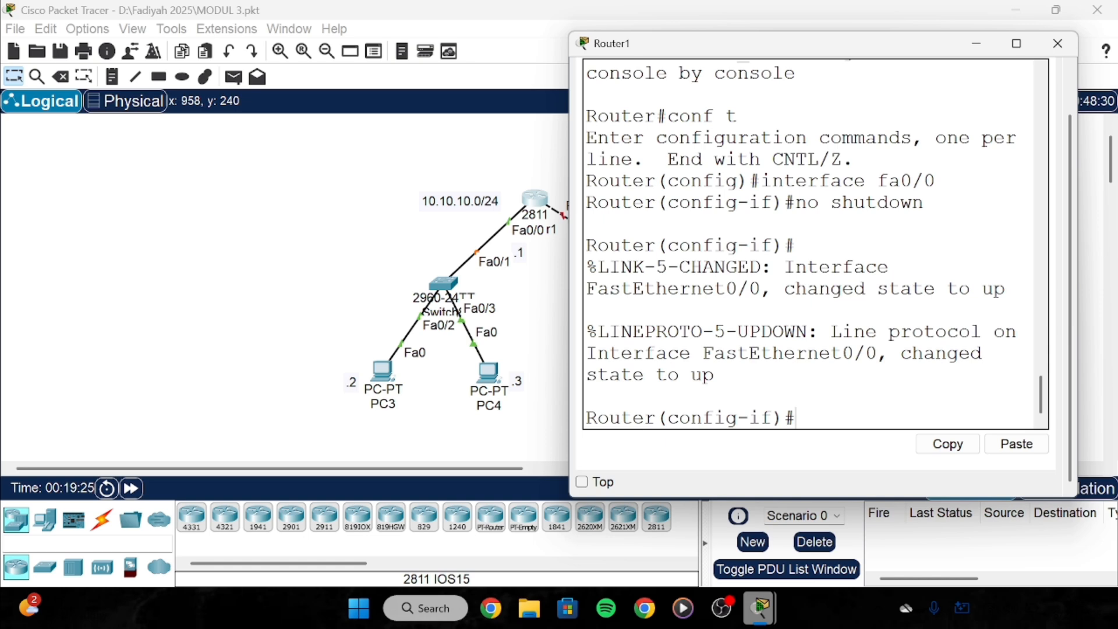
text(exit)
key(Return)
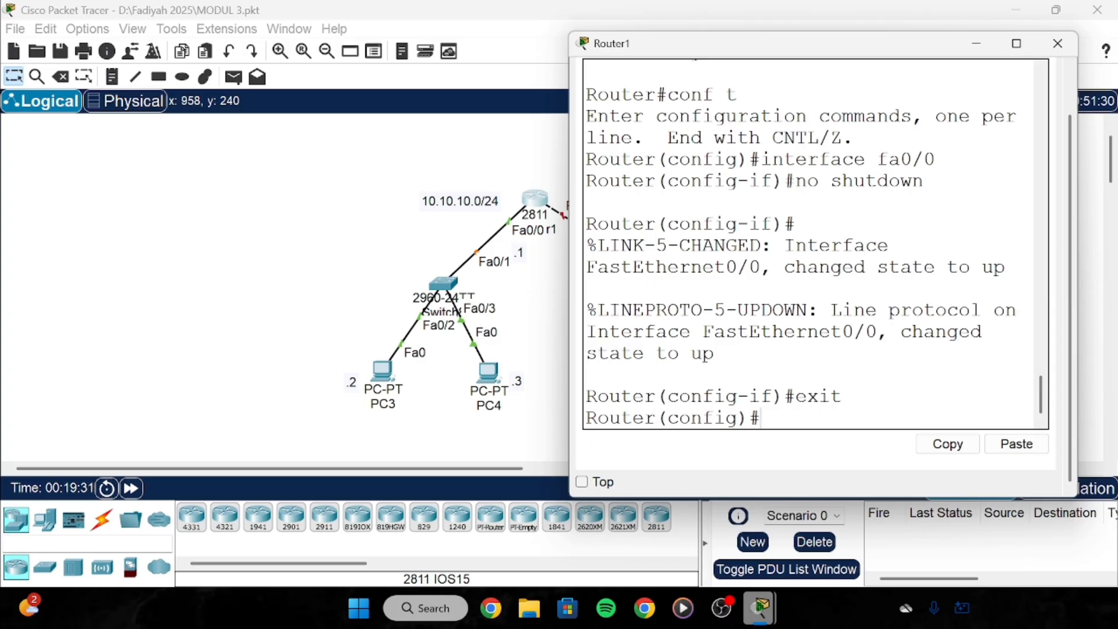
Enter interface fa0/1 and run no shutdown to bring it up.
text(interface f)
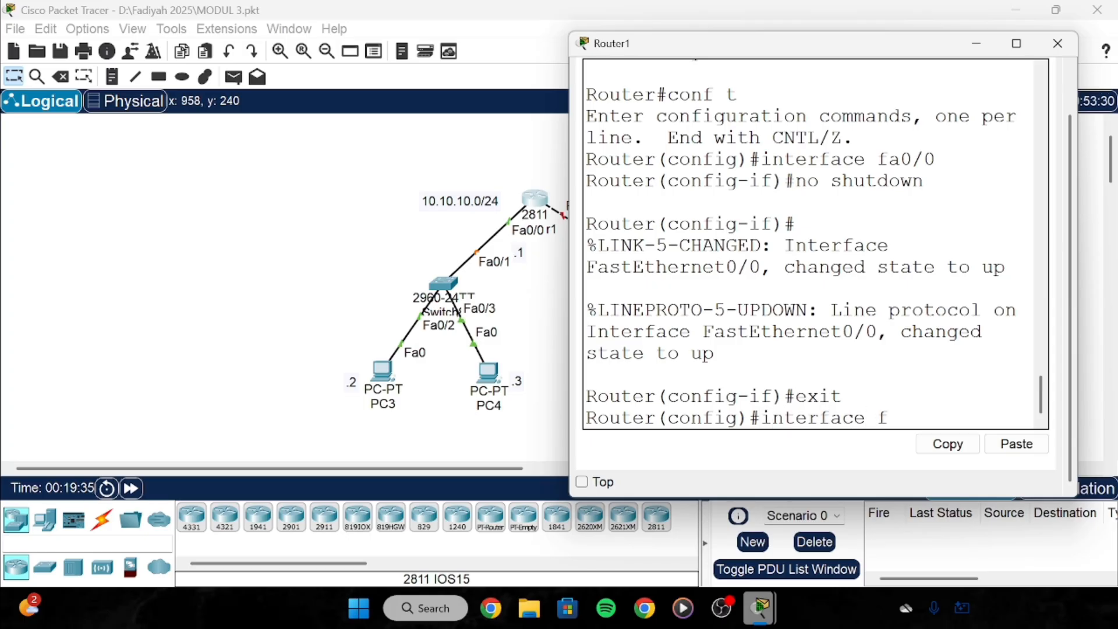
text(a0/1)
key(Return)
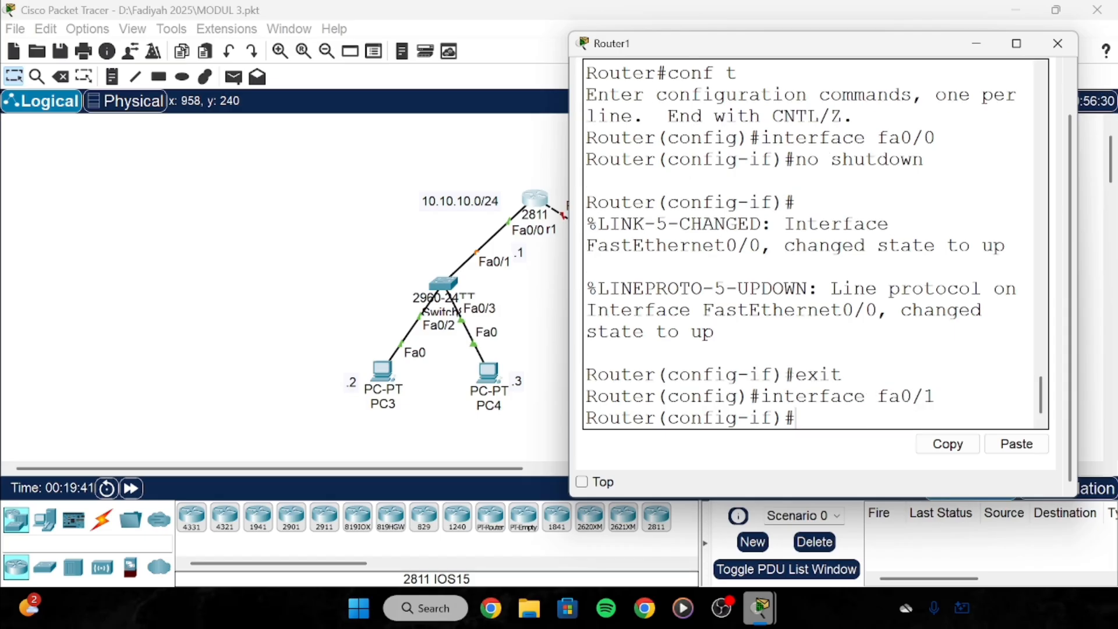
text(no shutdown)
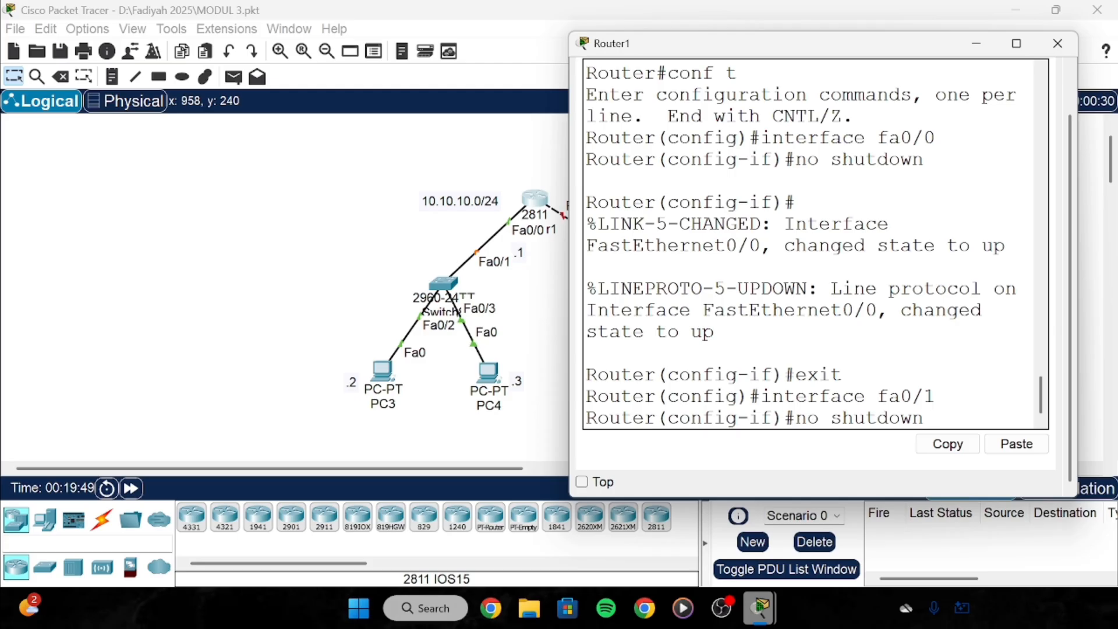
key(Return)
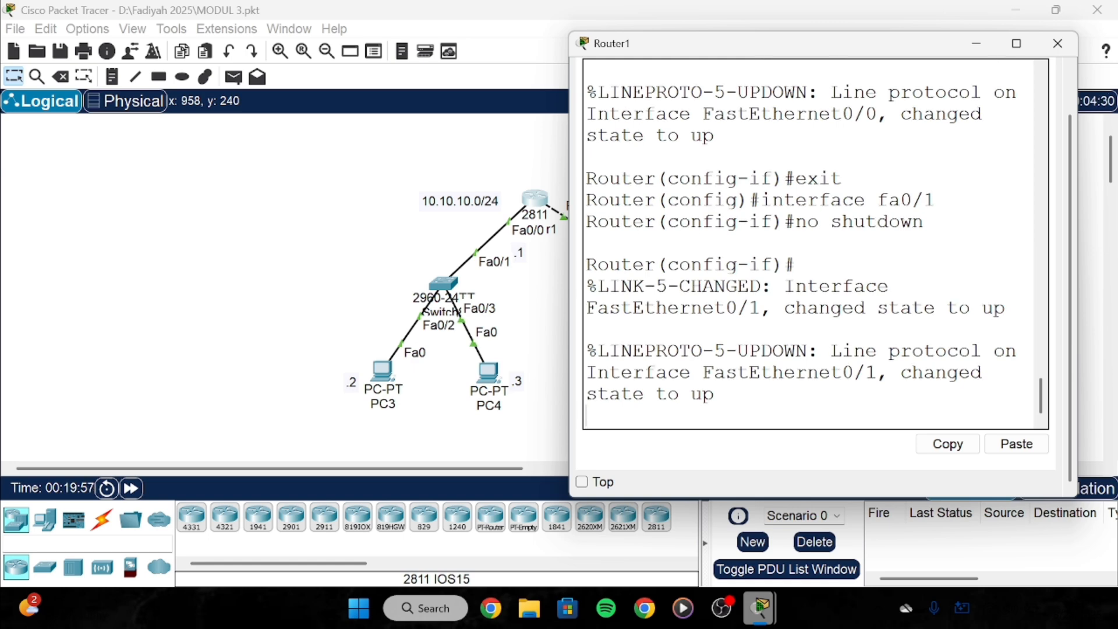
key(Return)
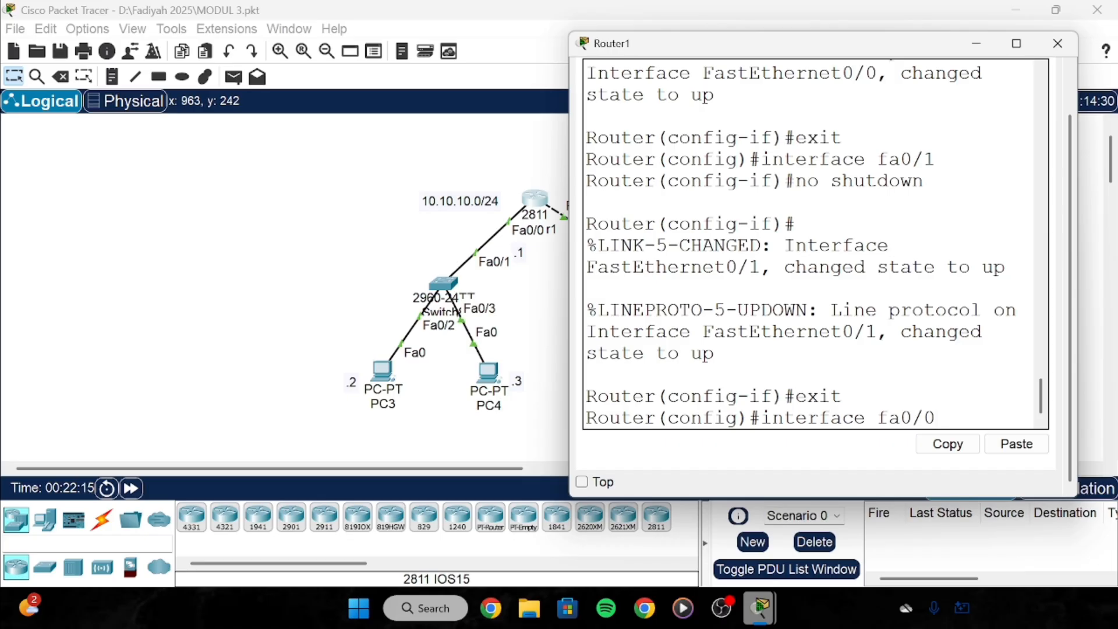
Assign 10.10.10.1 255.255.255.0 to FastEthernet0/0 and exit the interface.
key(Return)
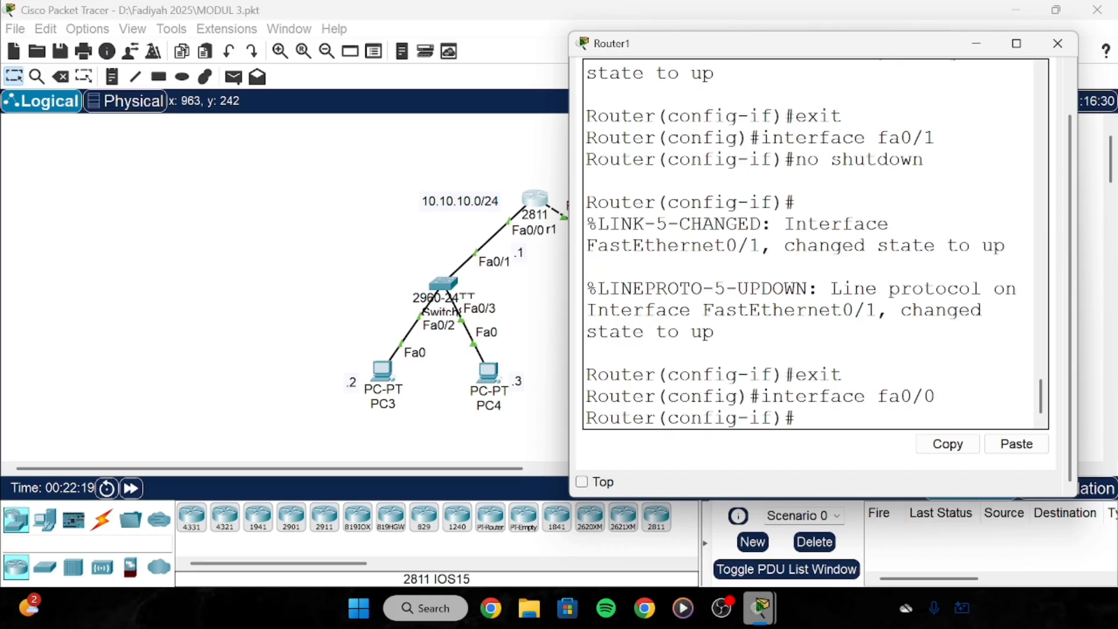
text(ip address)
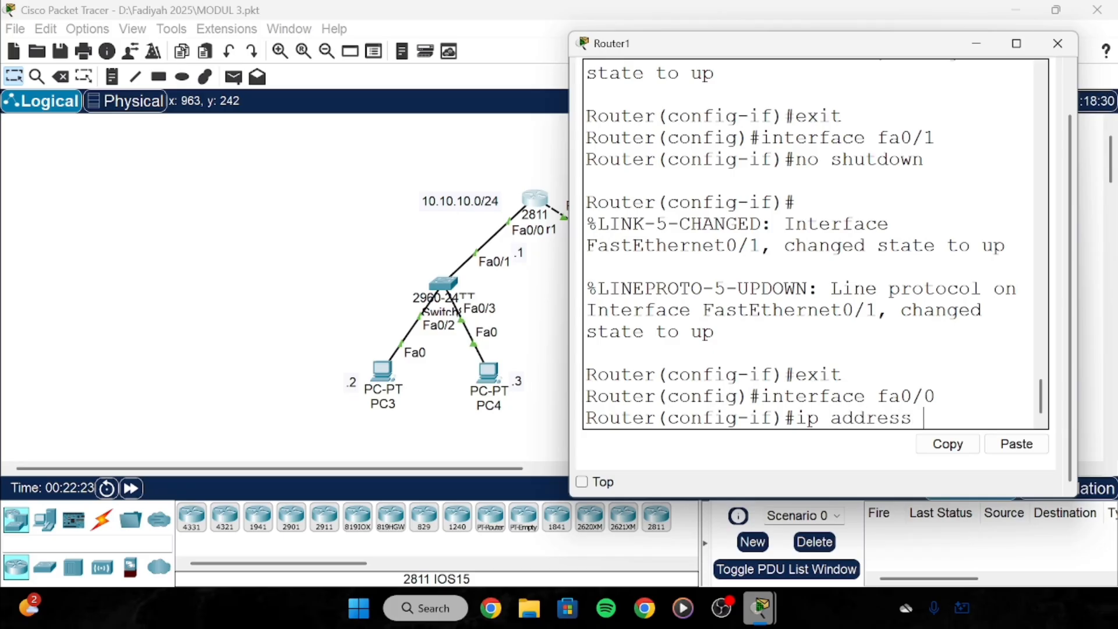
text( 10.10.10.1)
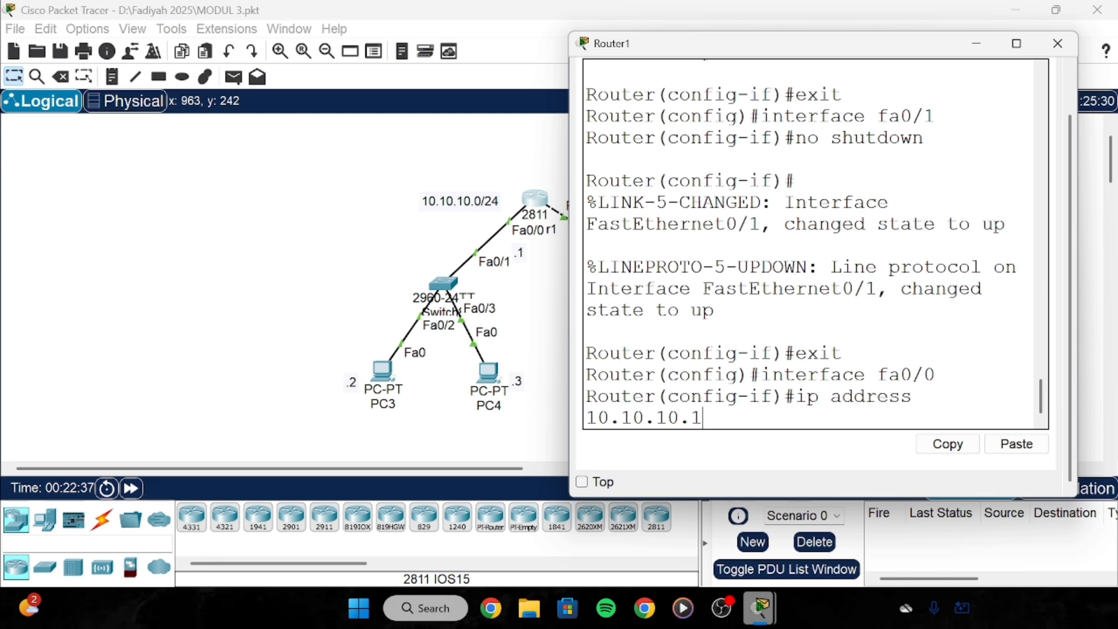
text(255.255.255.0)
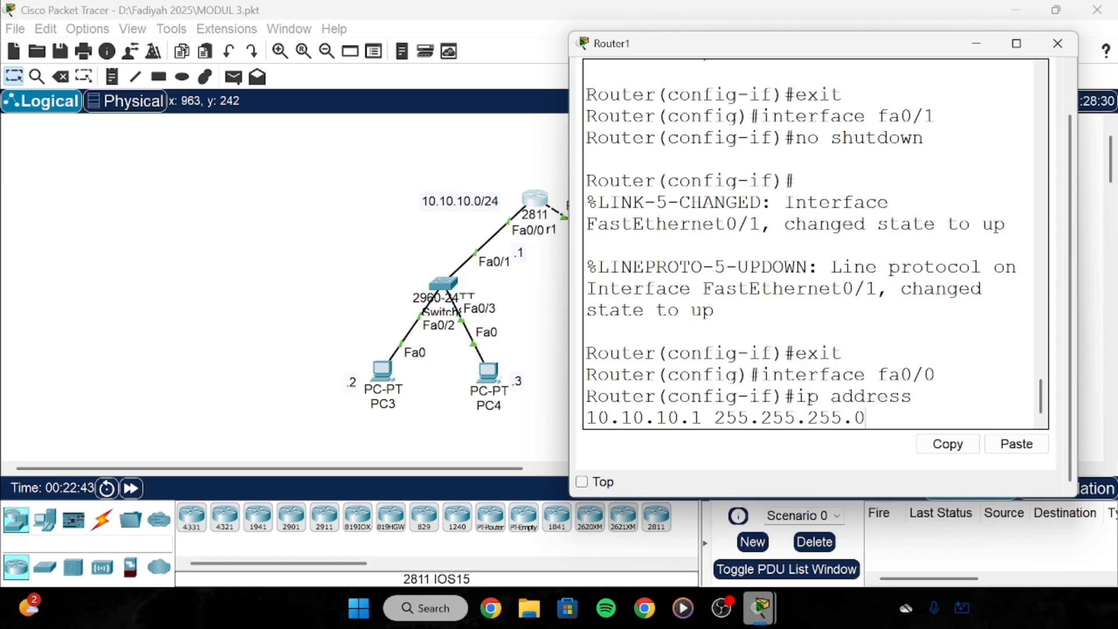
key(Return)
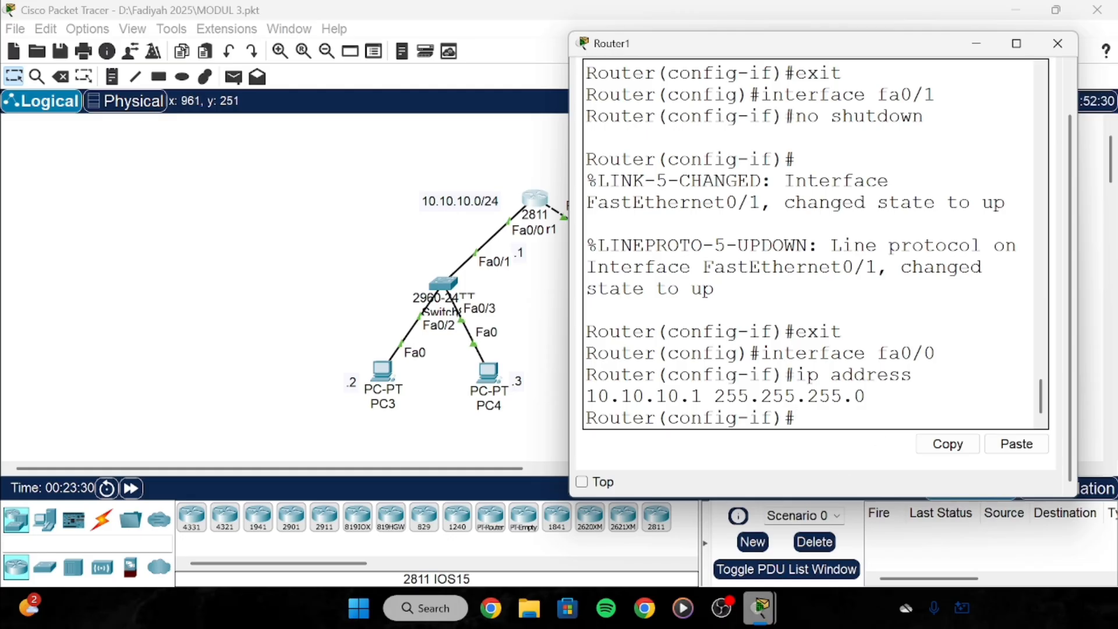
text(exit)
key(Return)
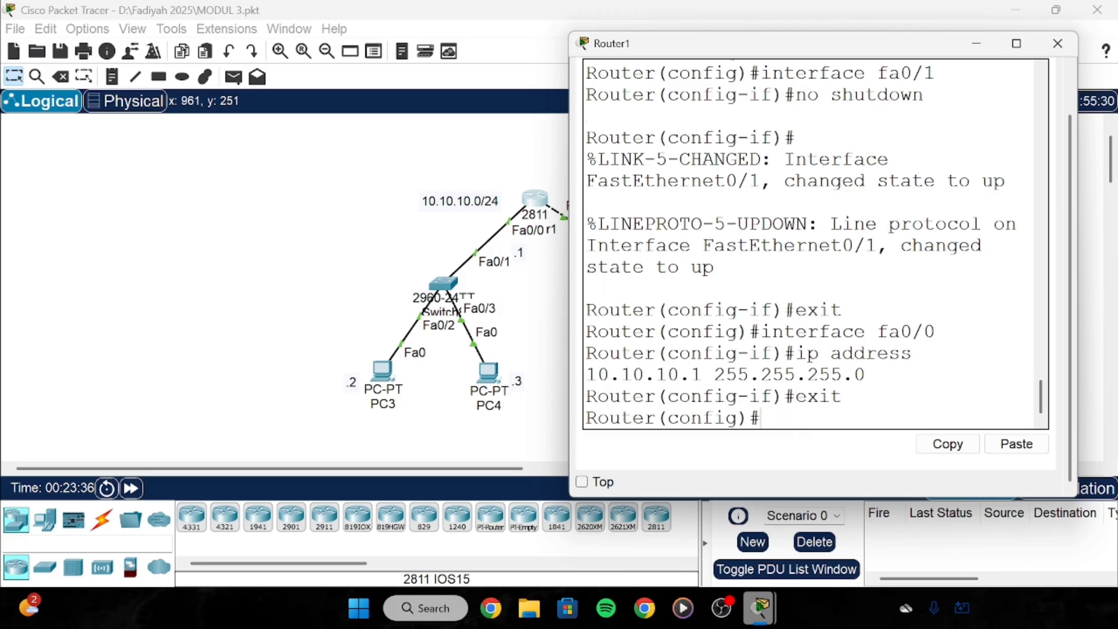
Assign 20.20.20.1 with mask 255.255.255.0 to FastEthernet0/1.
text(interfac)
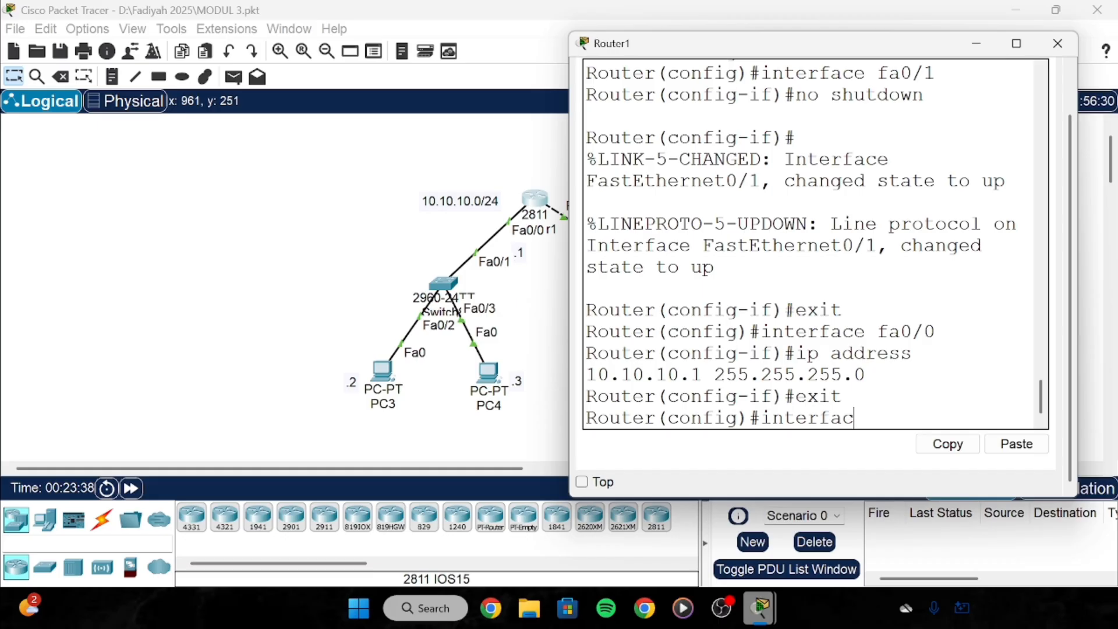
text(e fa0/1)
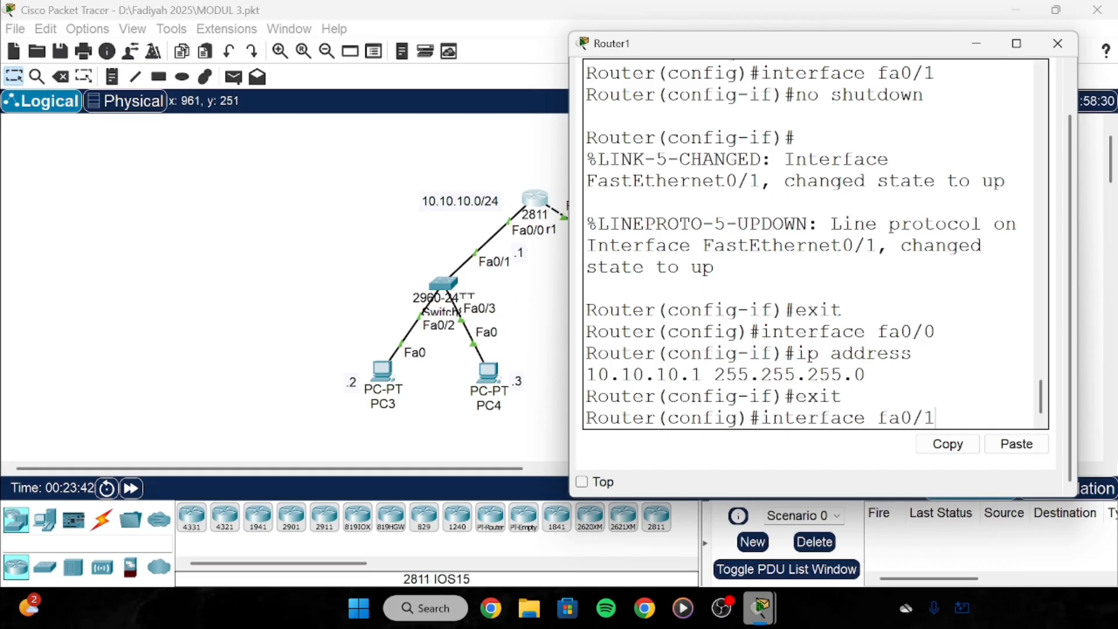
key(Return)
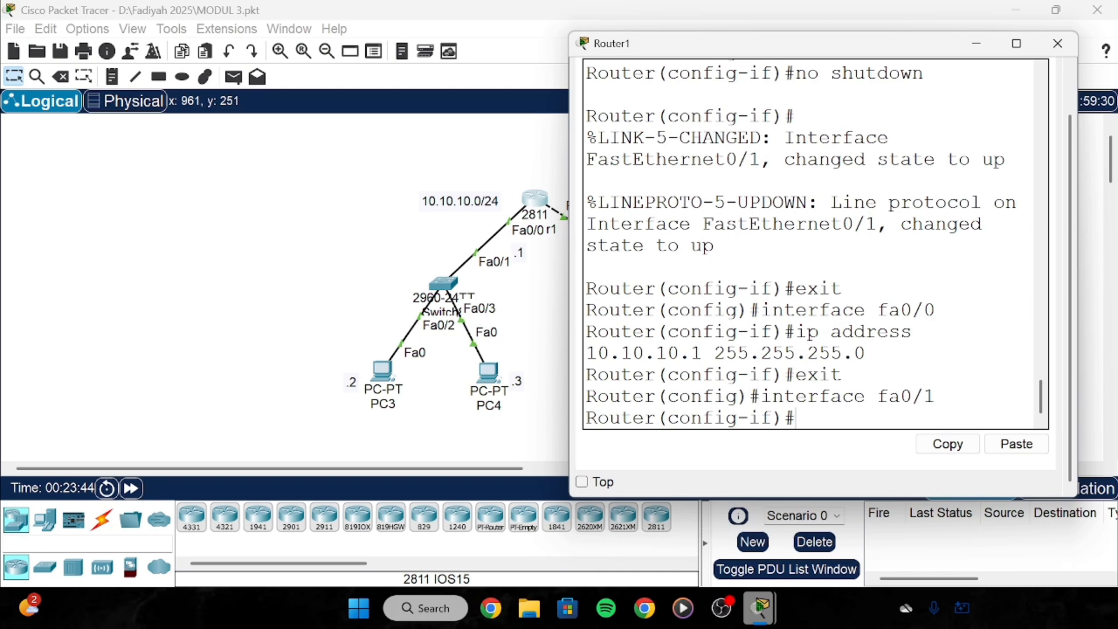
text(ip address)
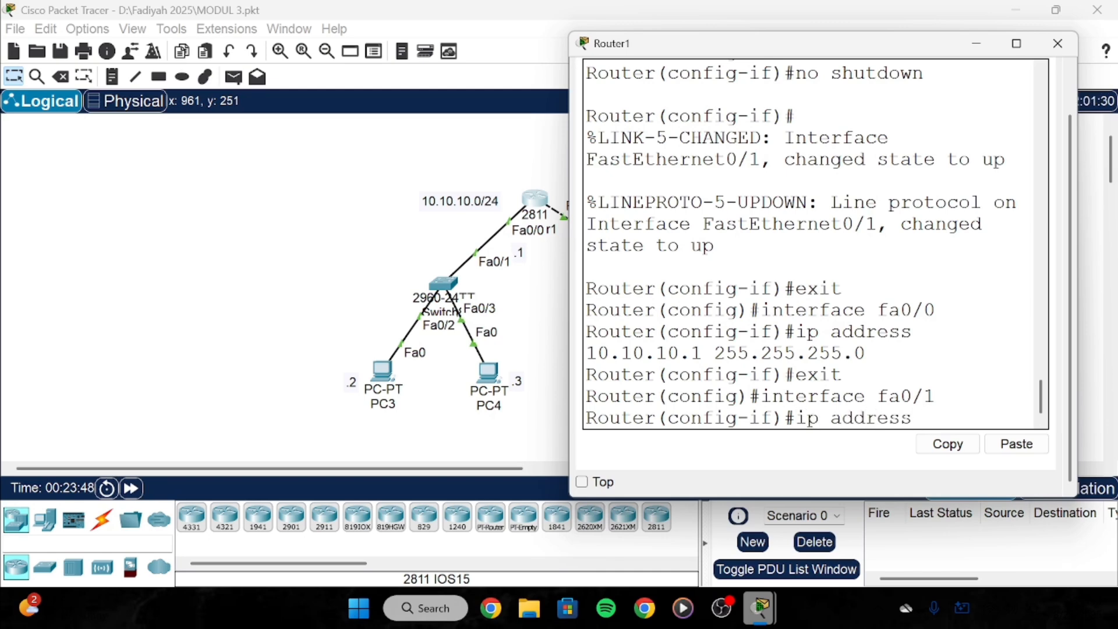
text( 20.20.20.1 )
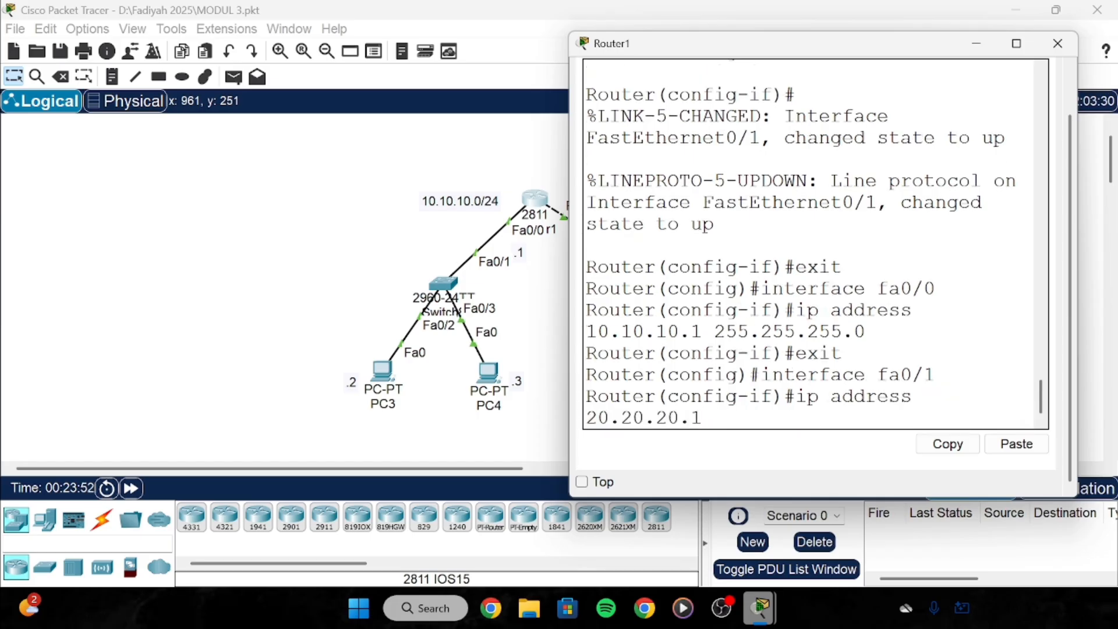
text(255.2)
text(55.255.255)
text(.)
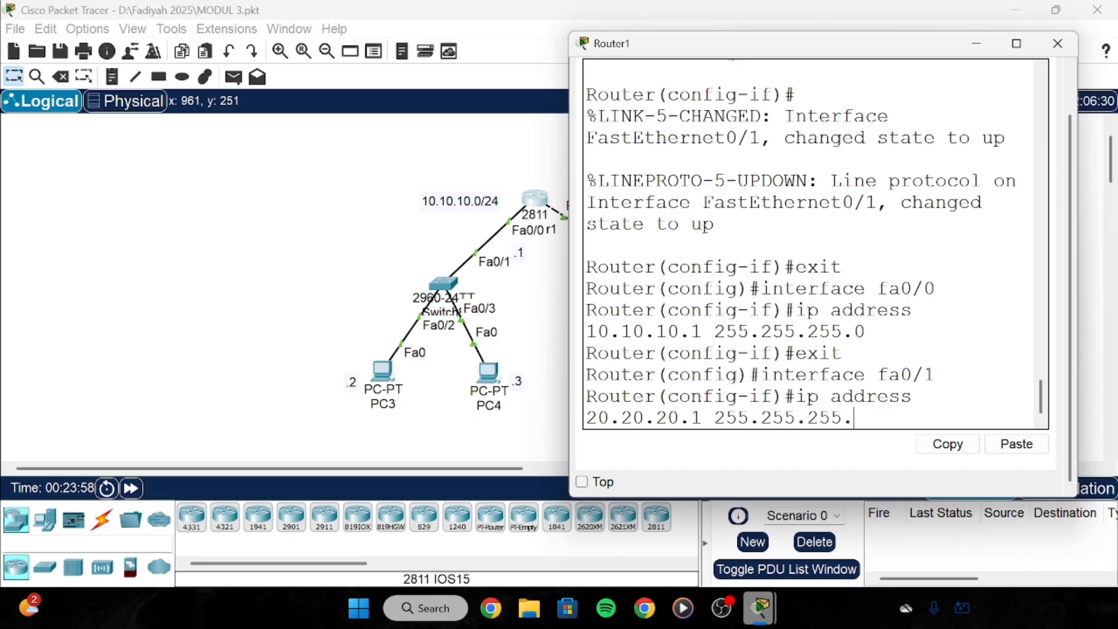
text(0)
key(Return)
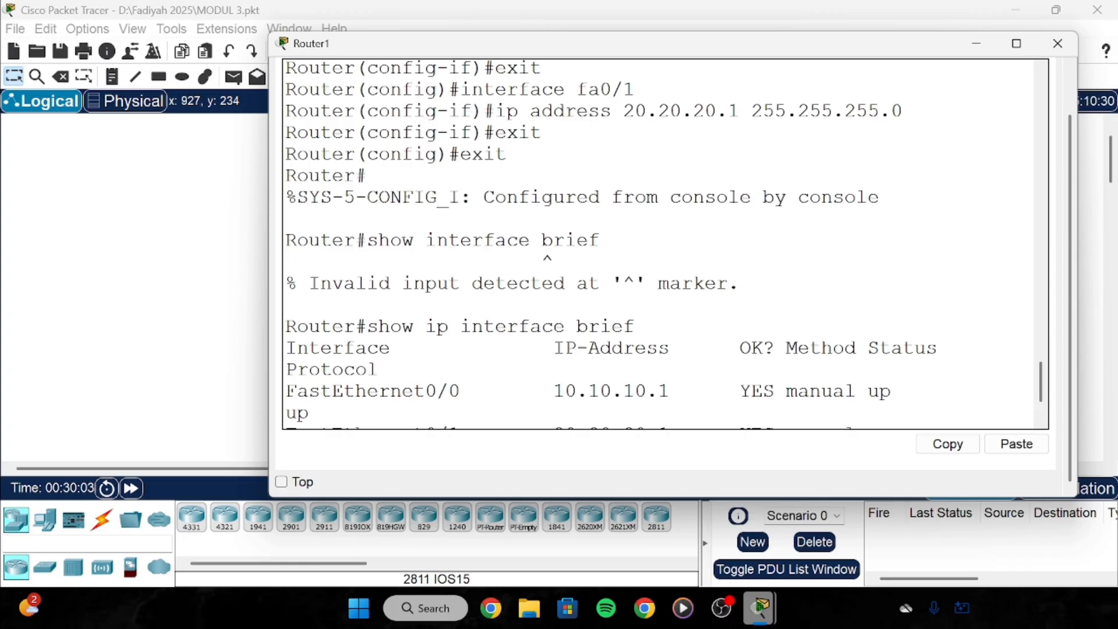
drag(495, 133, 542, 132)
drag(472, 155, 508, 155)
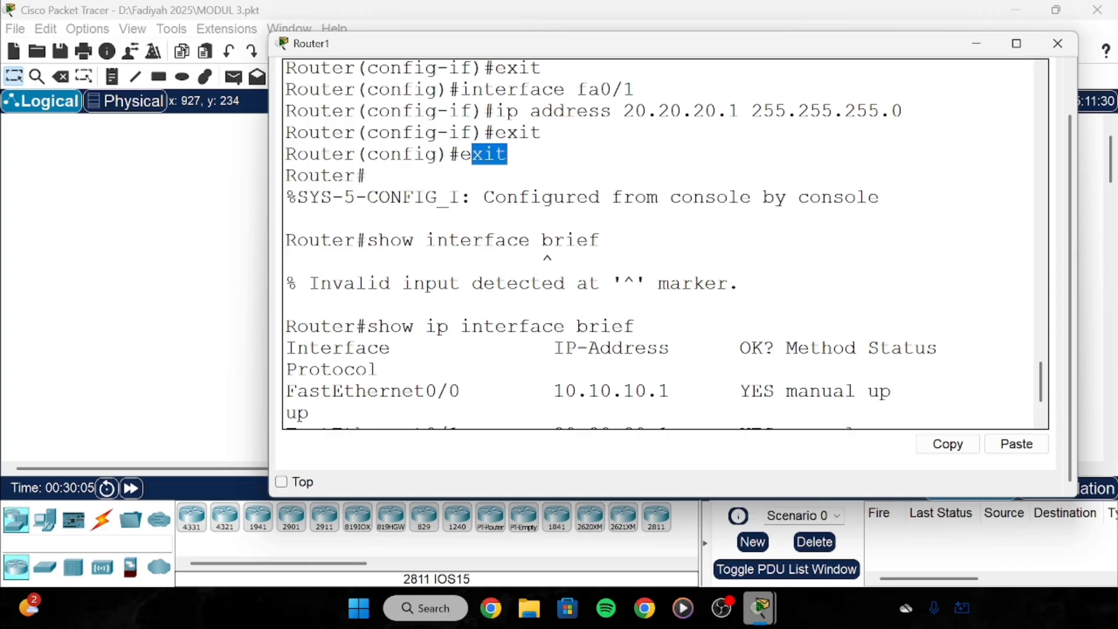
drag(332, 240, 356, 241)
click(378, 241)
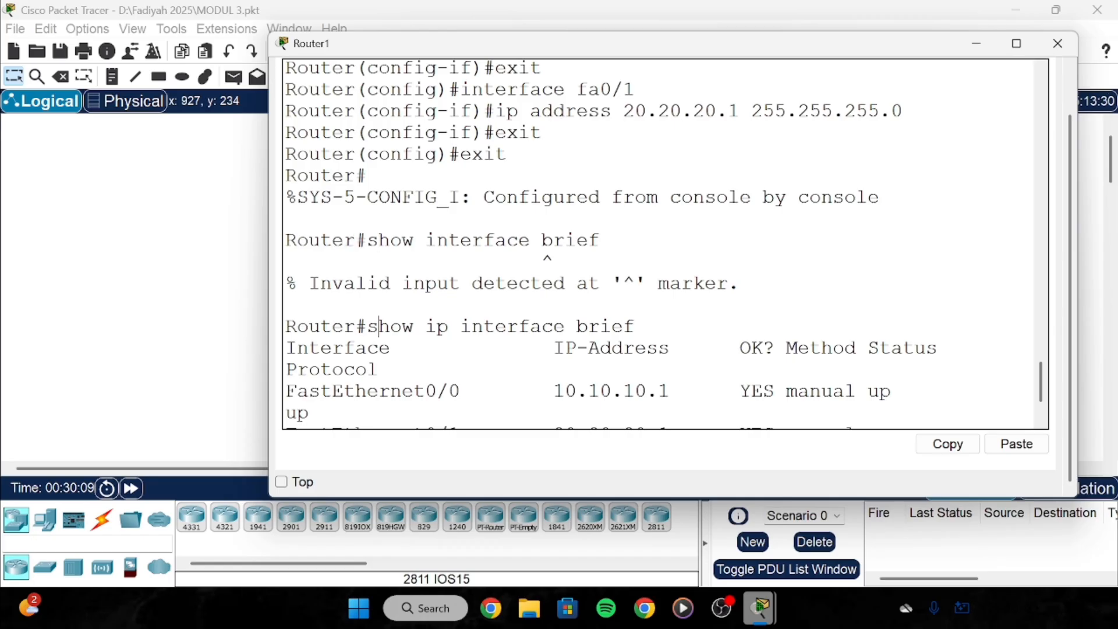
drag(379, 326, 635, 326)
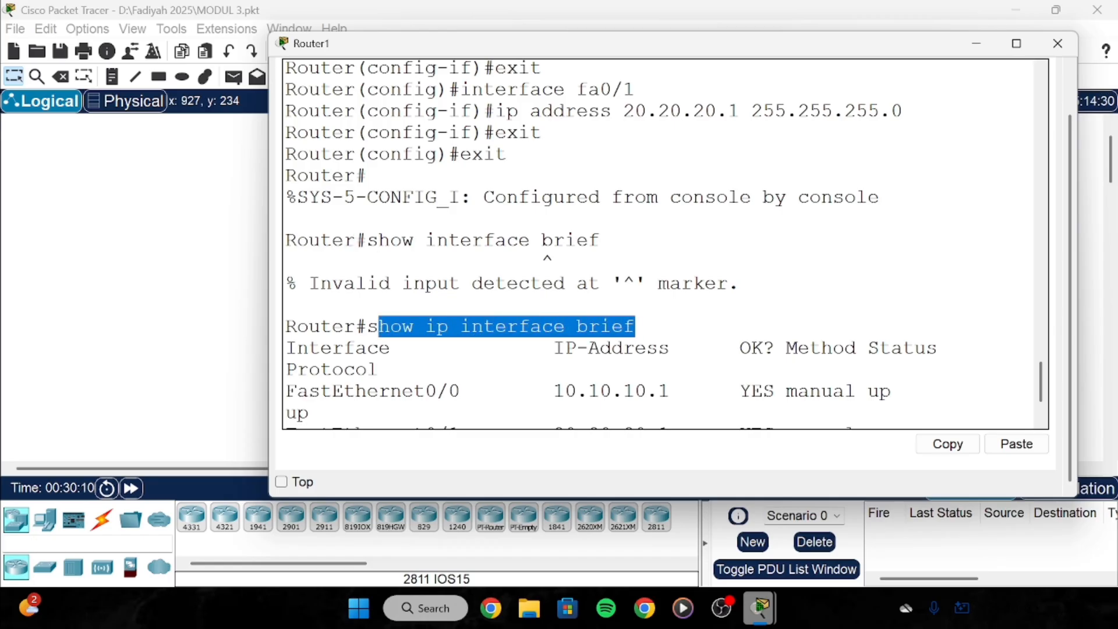
scroll(634, 326, down, 1)
click(390, 334)
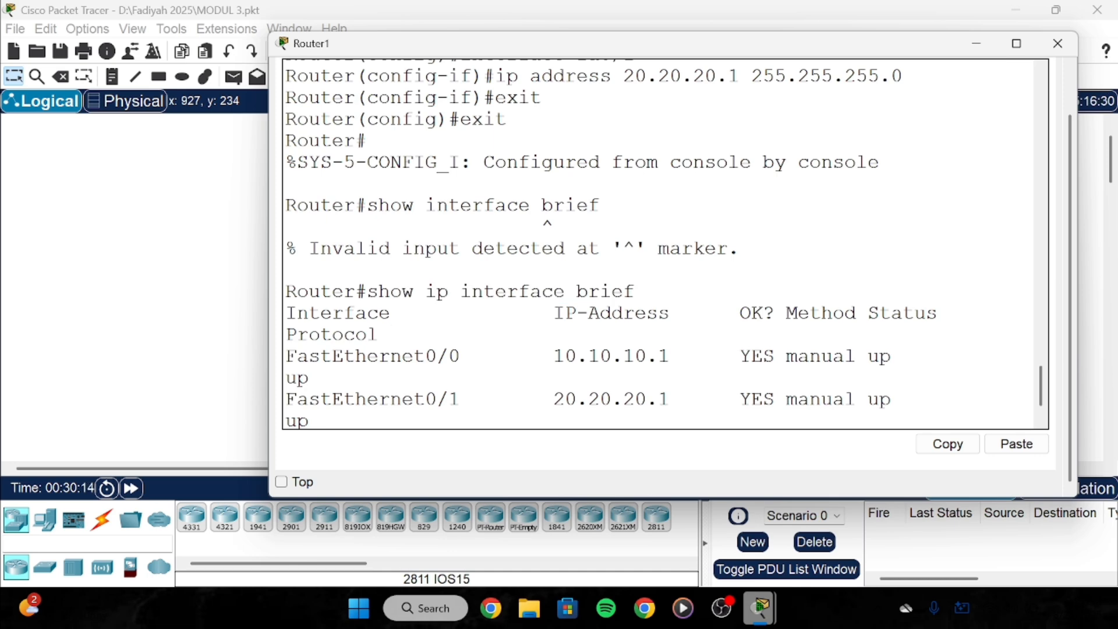
drag(365, 356, 461, 356)
click(461, 355)
drag(554, 356, 659, 356)
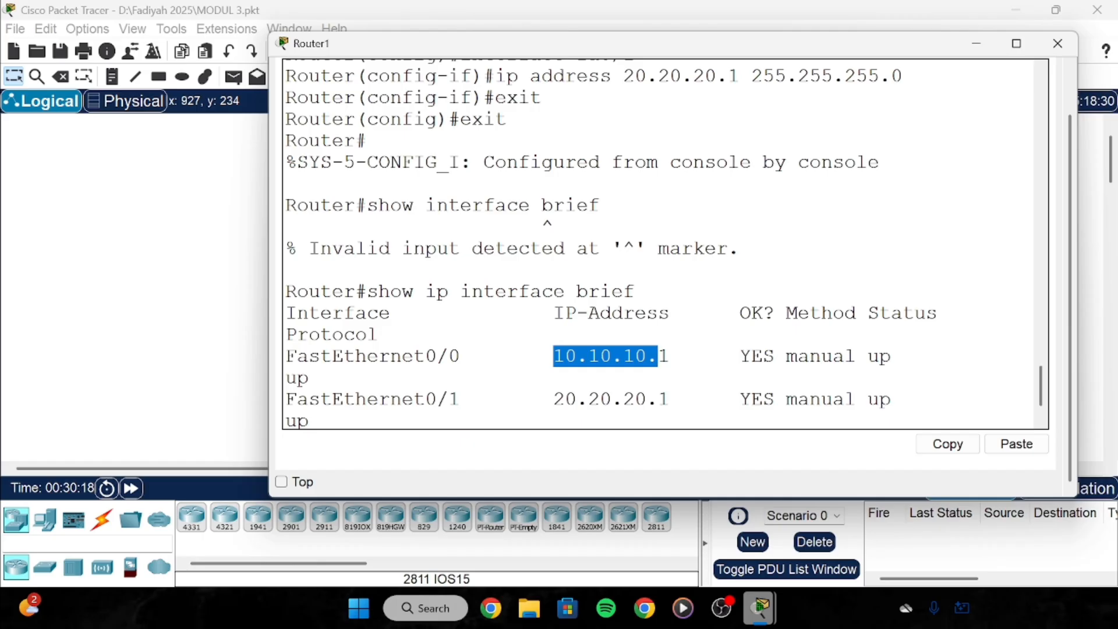
click(670, 356)
scroll(664, 244, down, 1)
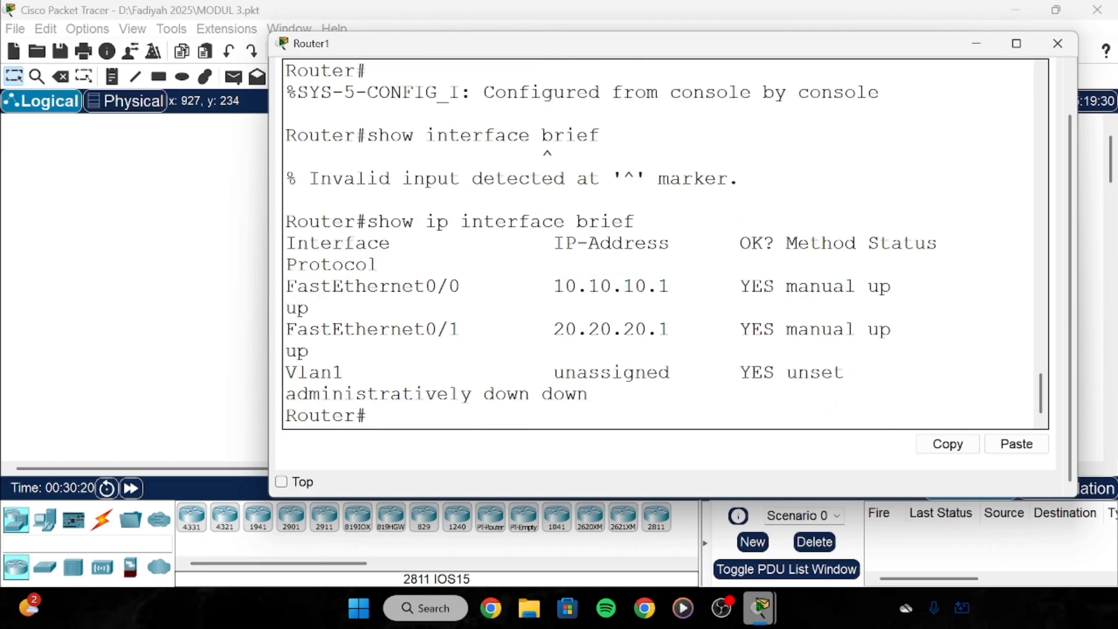
drag(426, 330, 460, 330)
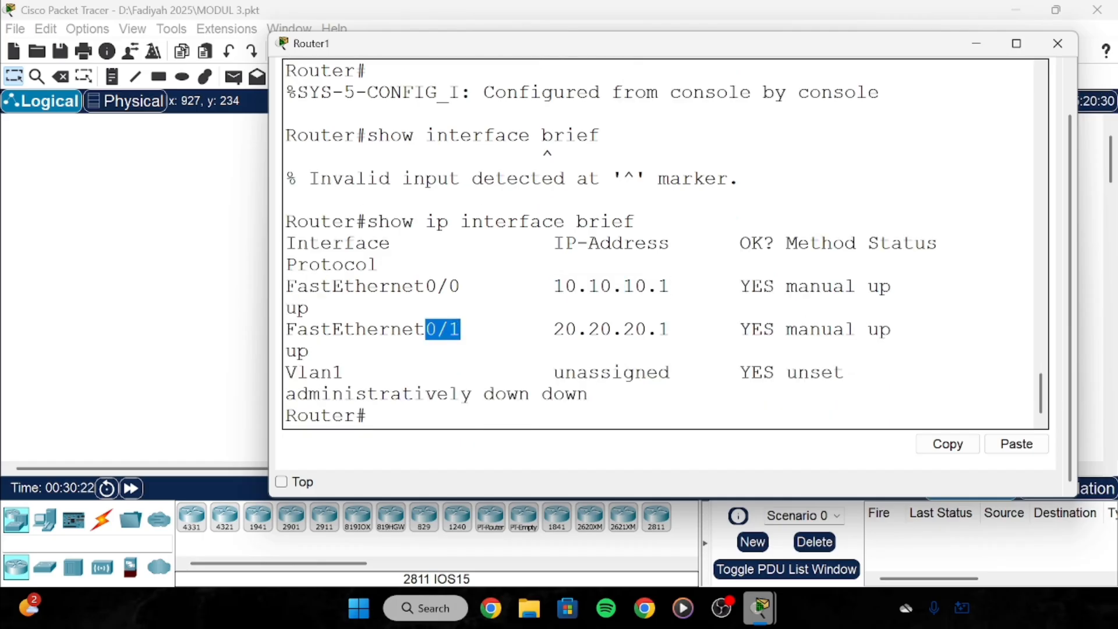
drag(553, 330, 659, 330)
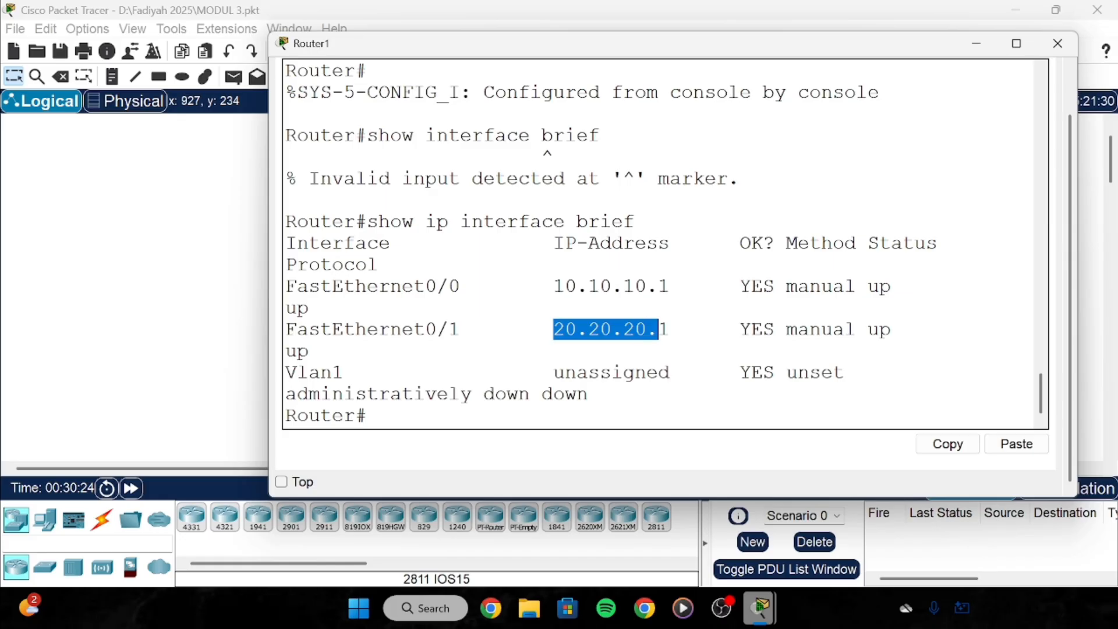
click(636, 329)
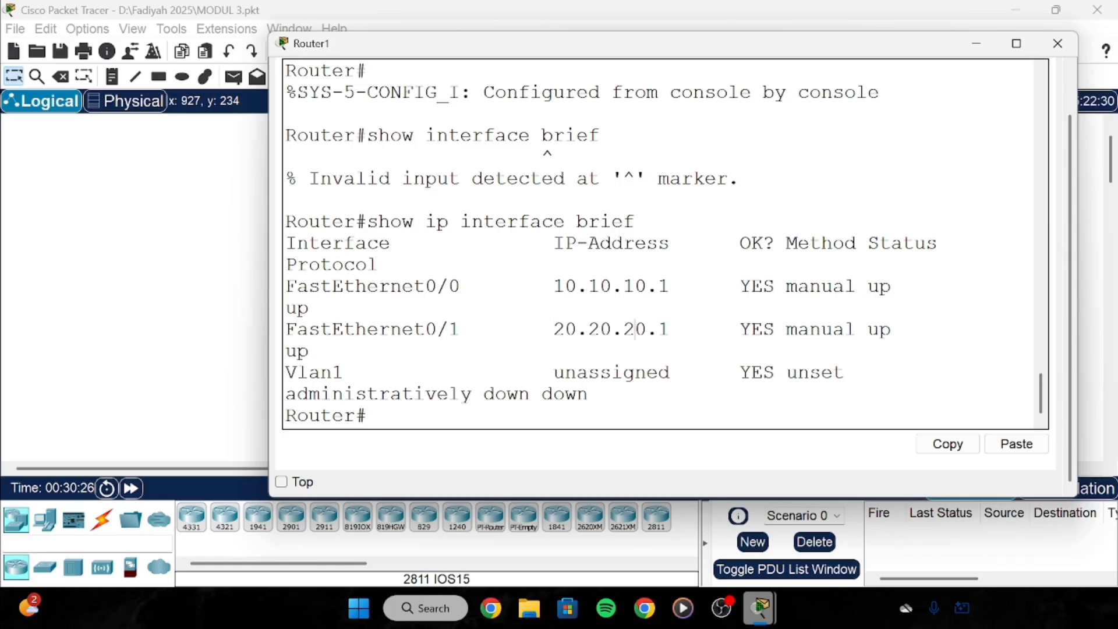
drag(729, 330, 284, 307)
drag(856, 286, 891, 329)
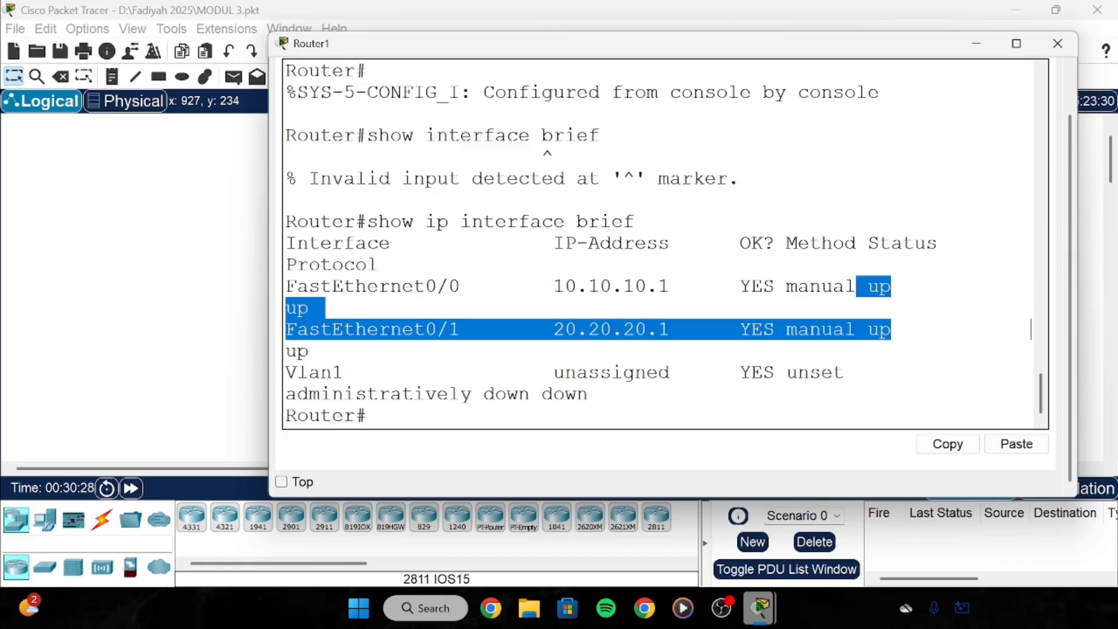
click(1032, 330)
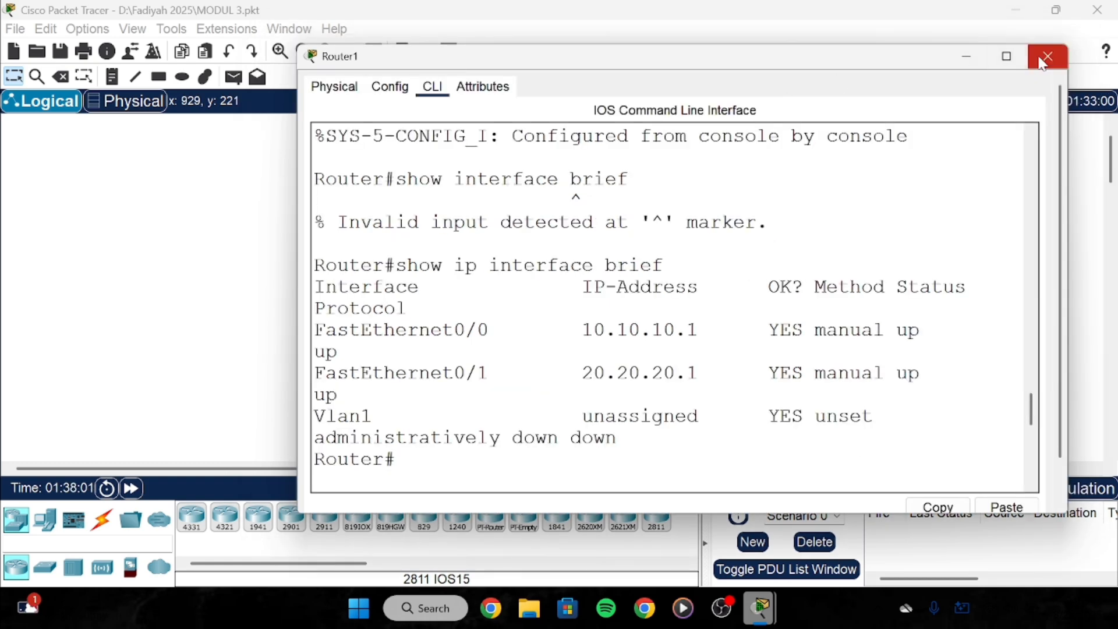
Set PC3 to IP 10.10.10.2, mask 255.255.255.0 and gateway 10.10.10.1.
click(1048, 57)
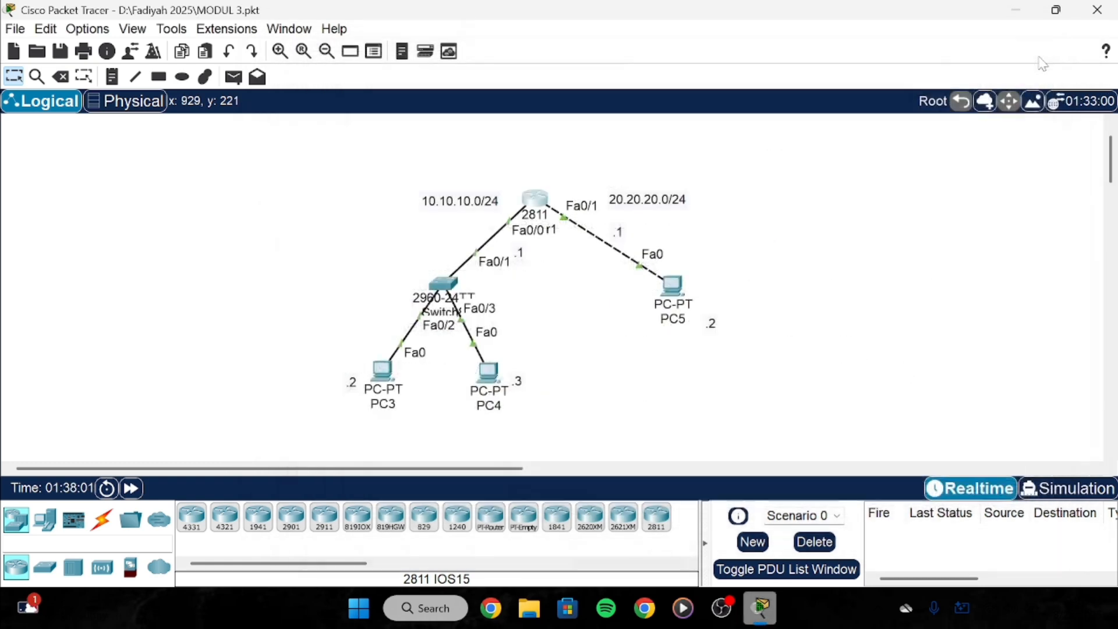
click(389, 376)
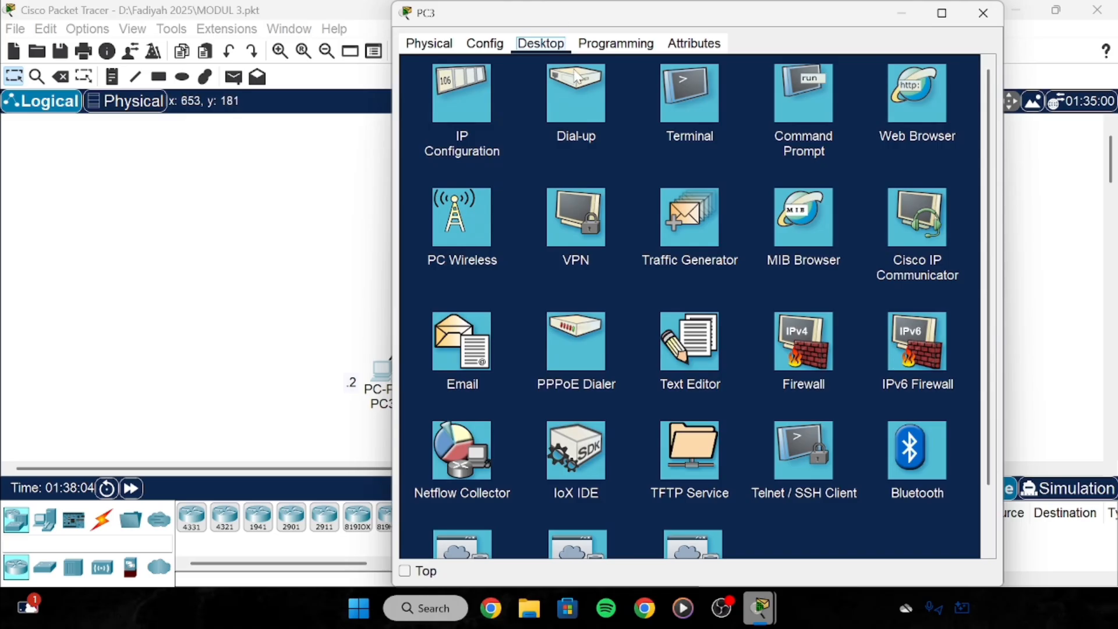
click(463, 91)
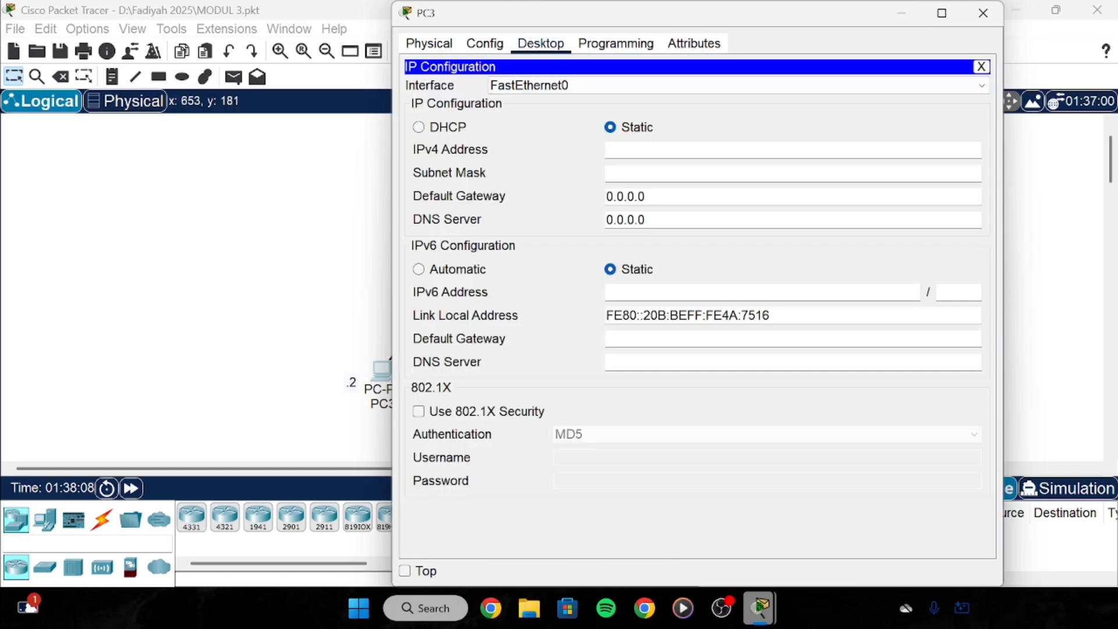
text(10.10.10.2)
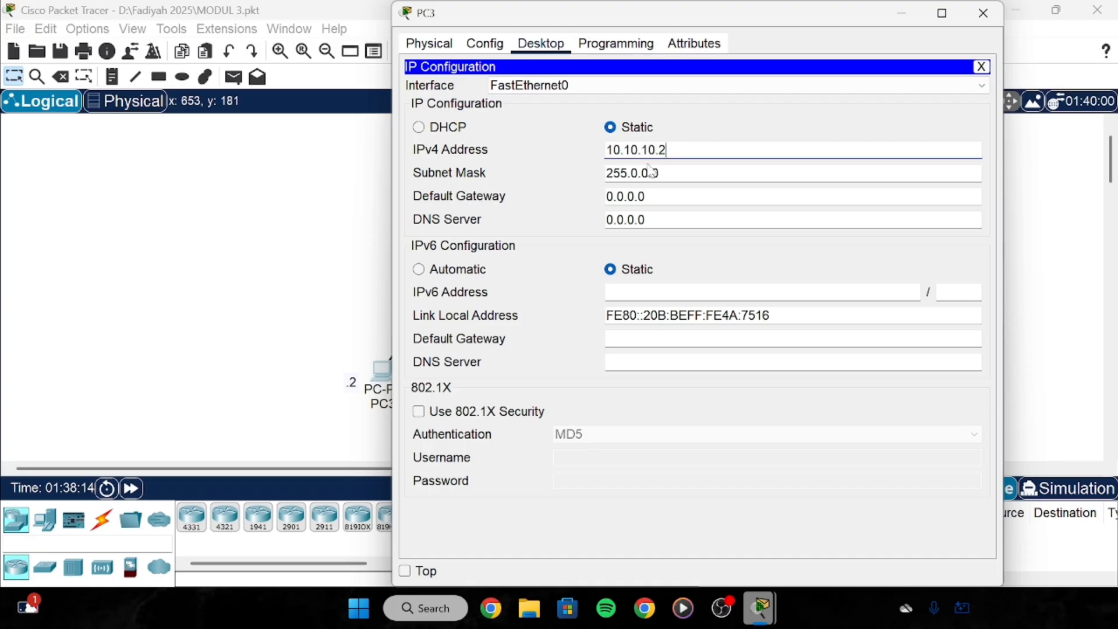
drag(658, 173, 642, 173)
key(BackSpace)
key(BackSpace)
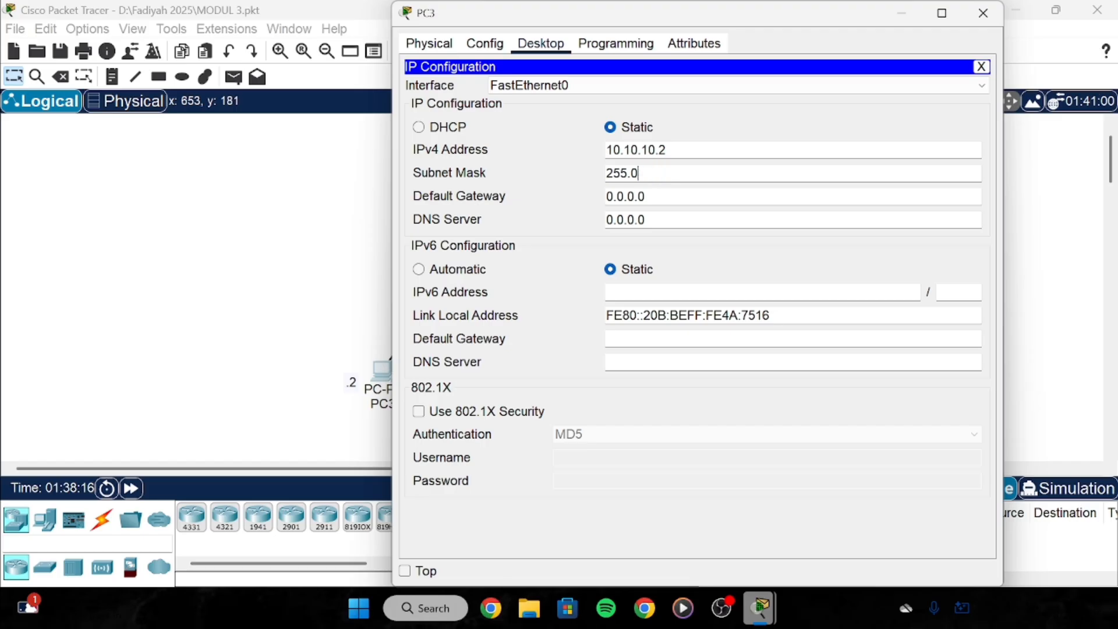
text(255.255.0)
triple_click(607, 198)
key(BackSpace)
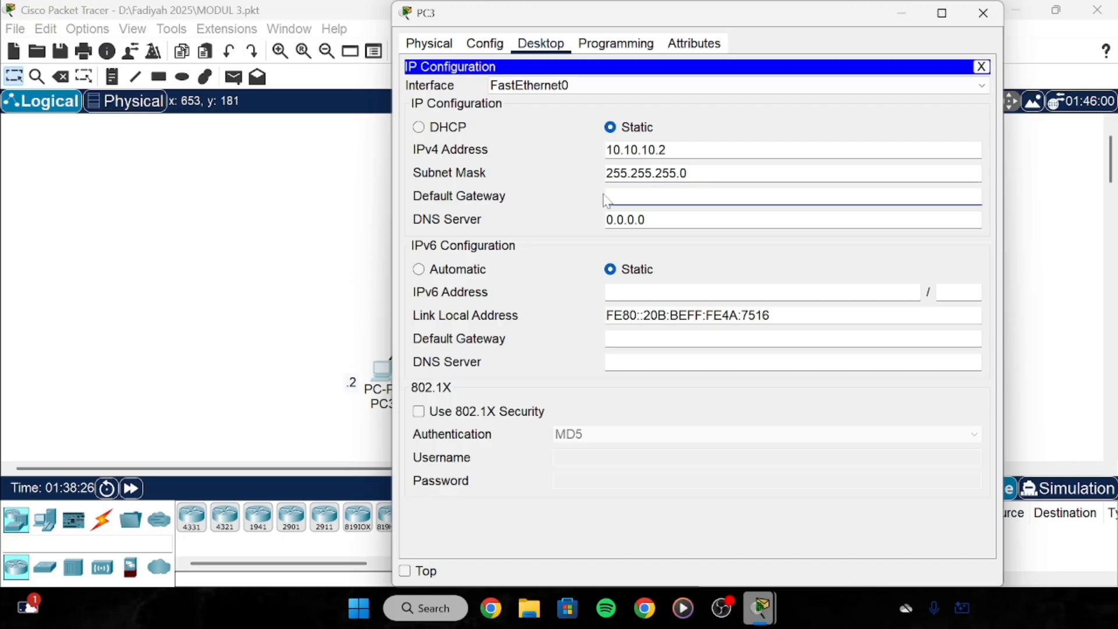
text(10.10.10.1)
Close PC3's window and give PC4 the IPv4 address 10.10.10.3.
click(1000, 17)
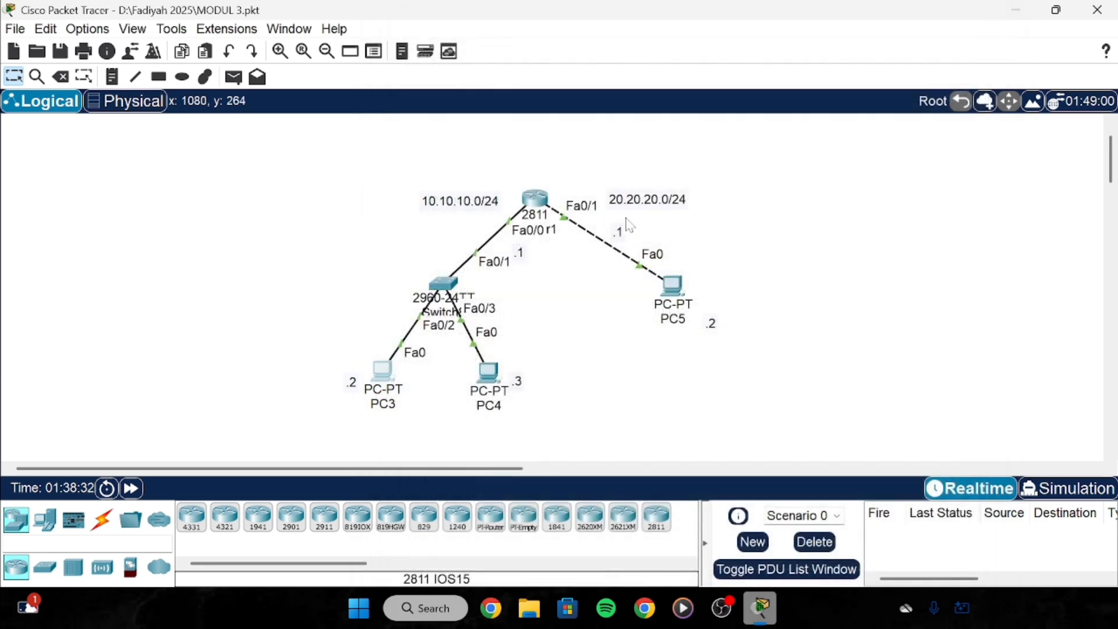
click(488, 382)
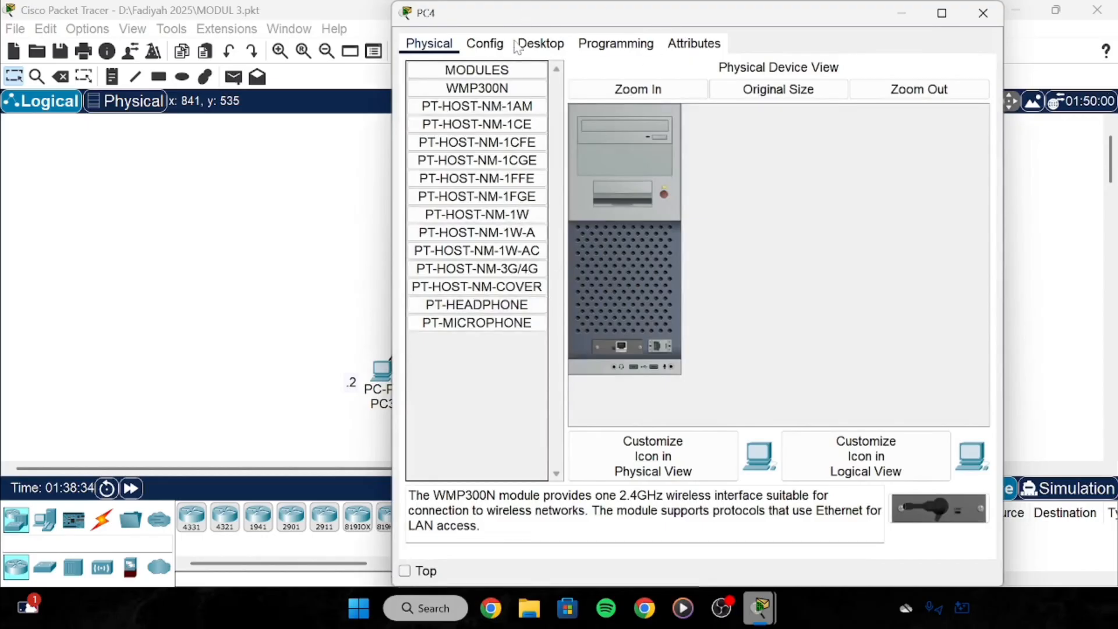
click(541, 44)
click(460, 102)
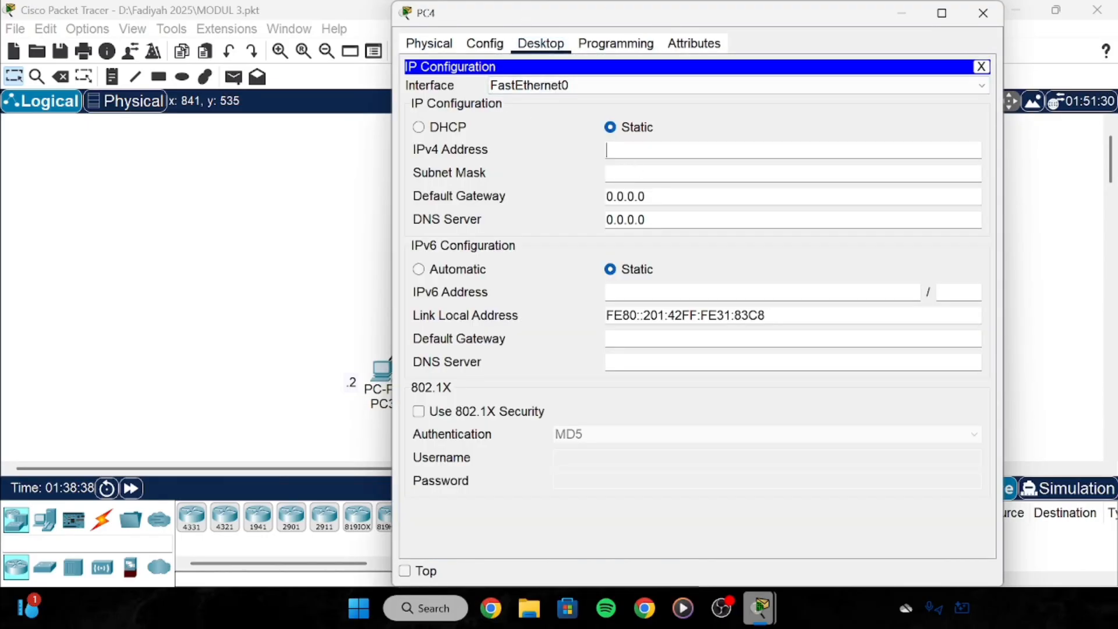
text(10)
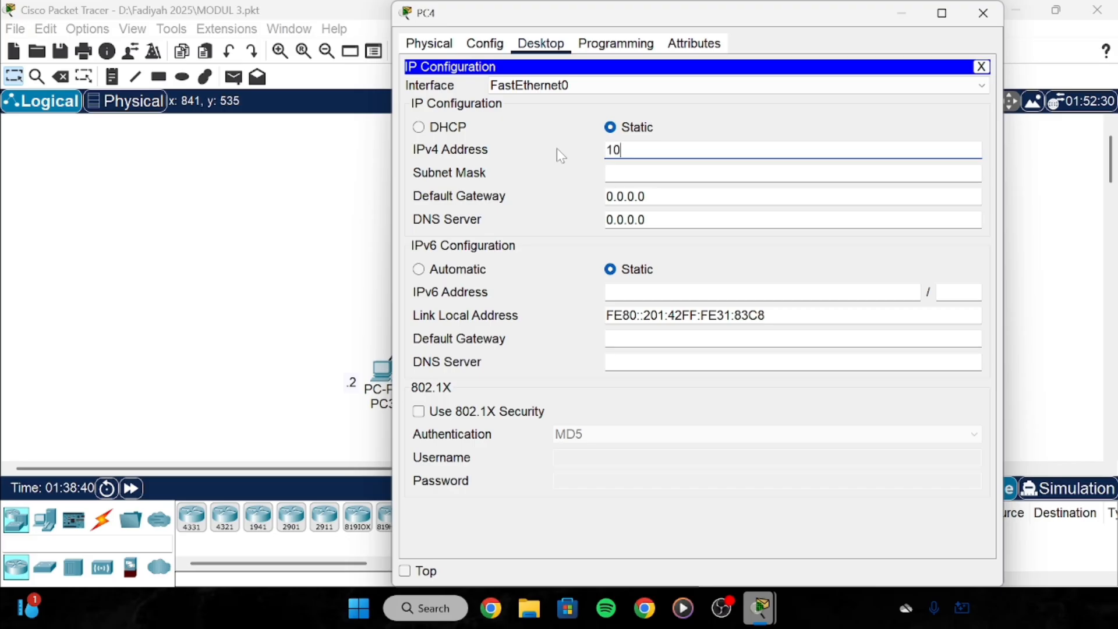
text(.10.10.3)
Set PC4's mask to 255.255.255.0 and gateway to 10.10.10.1, then select the switch, PC3 and PC4.
key(Tab)
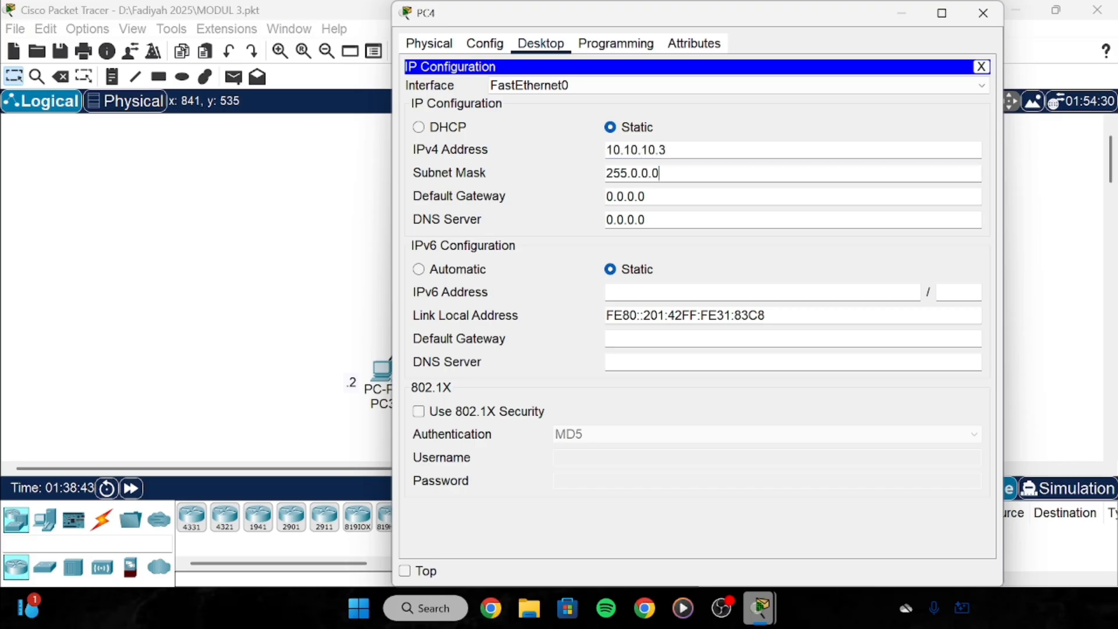
key(shift+Left)
key(shift+Left)
key(shift+Left)
key(shift+Left)
key(shift+Left)
key(BackSpace)
text(255.255.0)
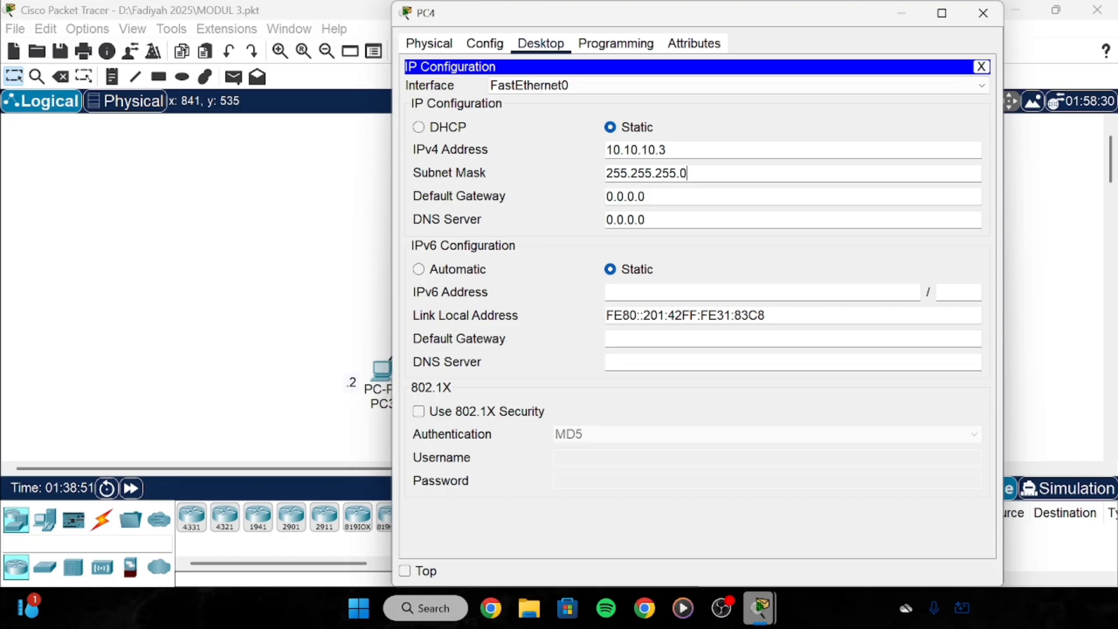
key(Tab)
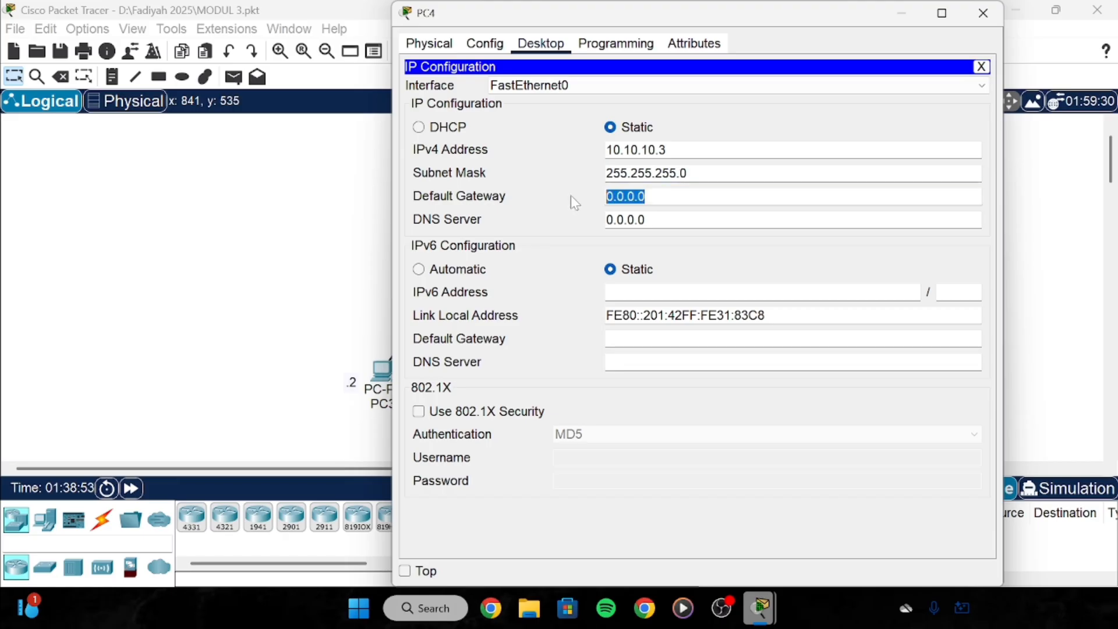
key(BackSpace)
text(10)
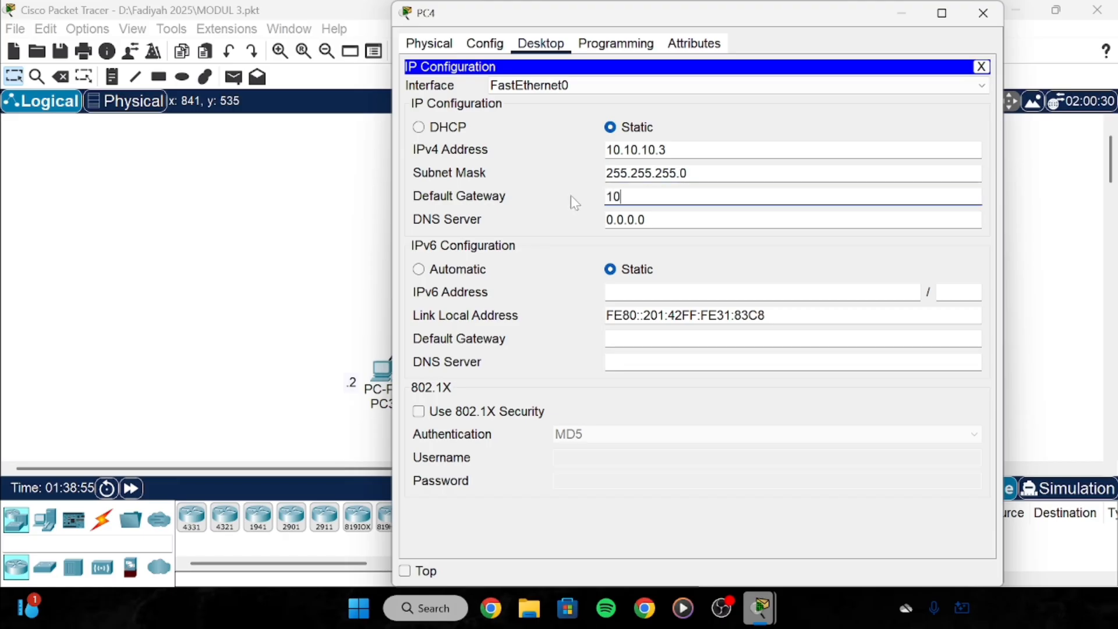
text(.10.10.1)
click(983, 13)
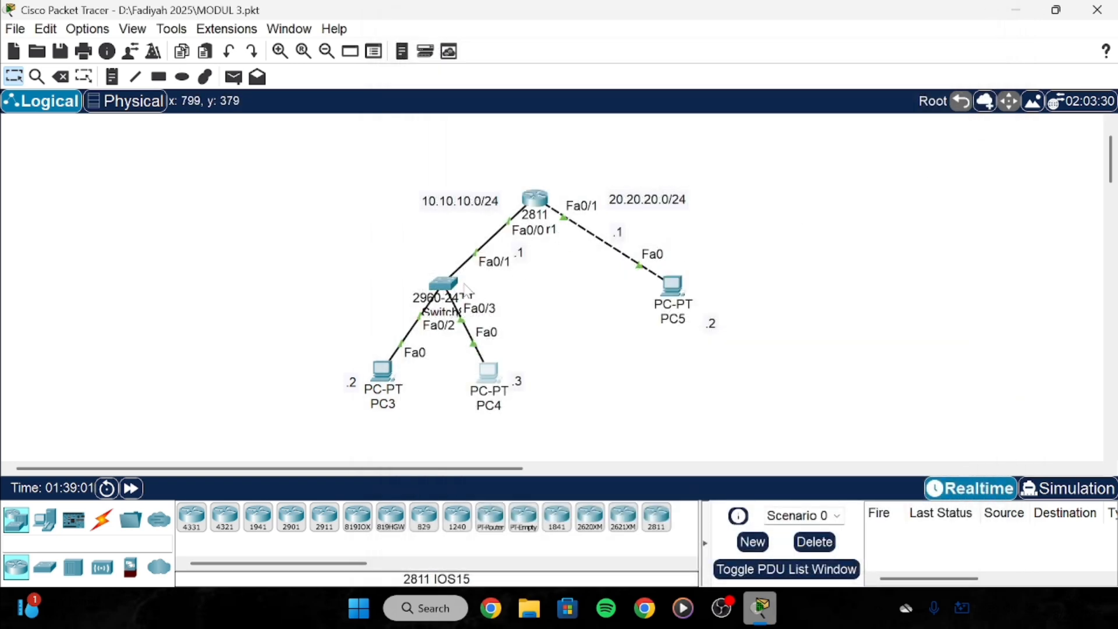
drag(346, 251, 564, 410)
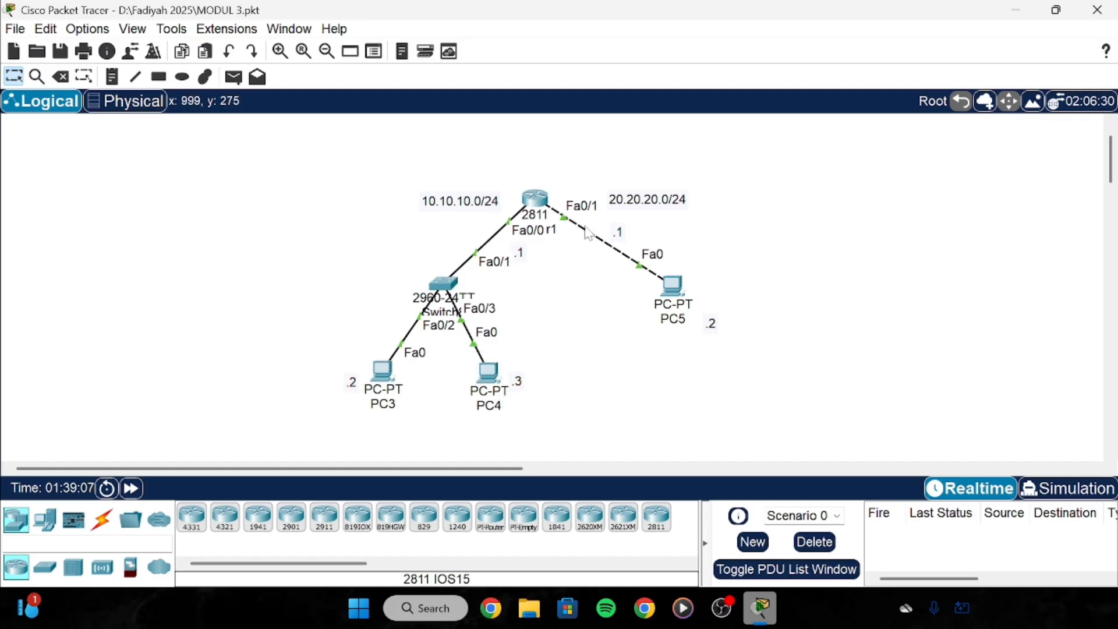
Give PC5 the IPv4 address 20.20.20.2, fixing a mistyped last digit.
drag(629, 336, 719, 298)
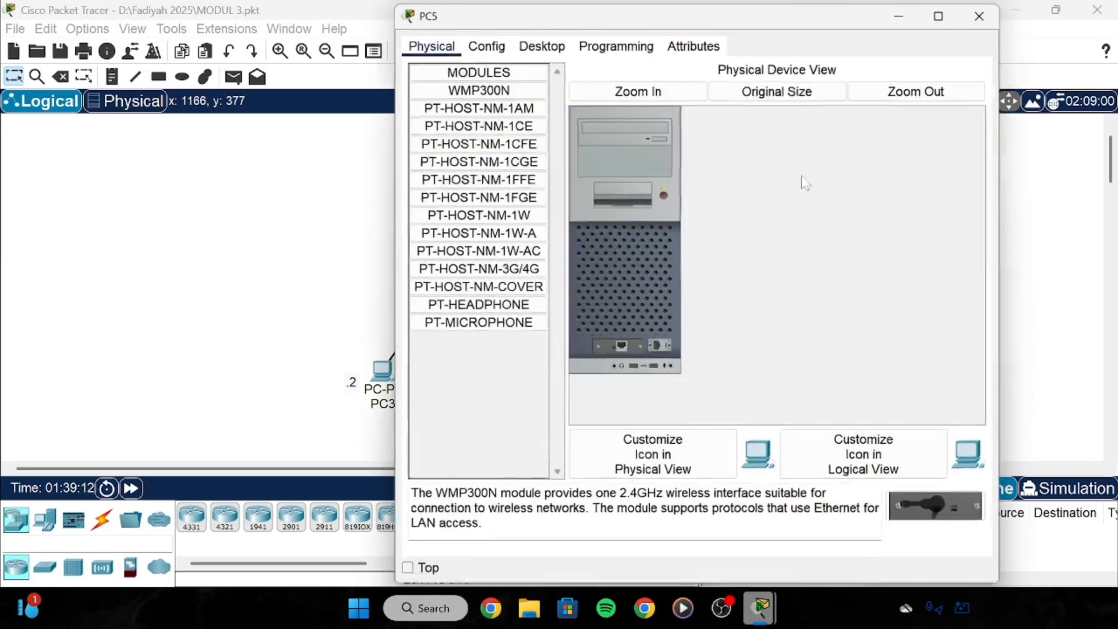
click(673, 285)
click(540, 43)
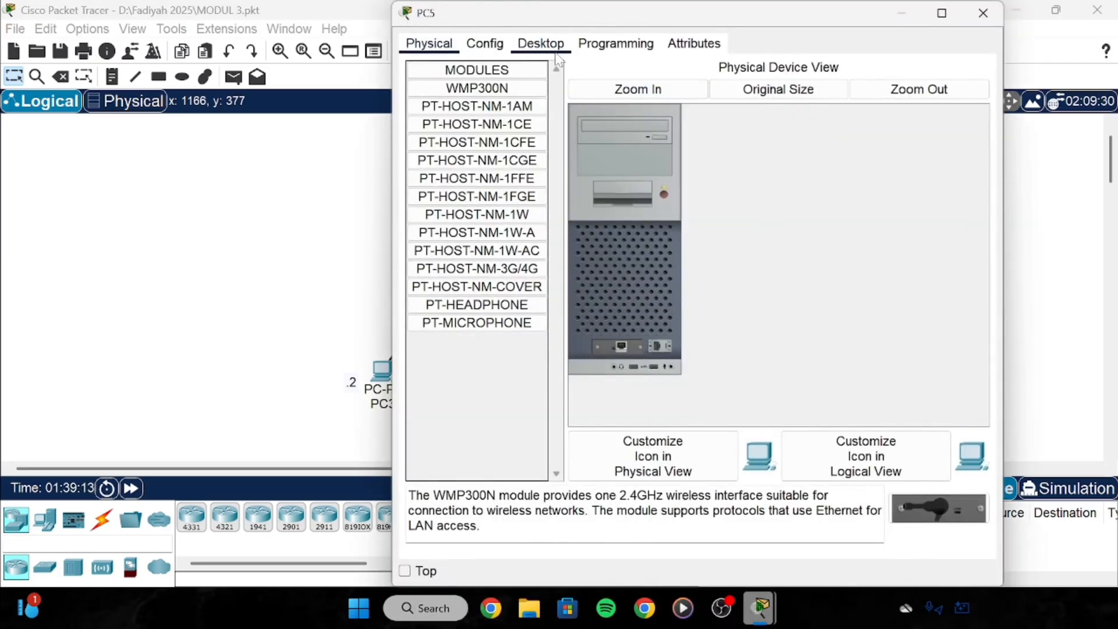
click(492, 90)
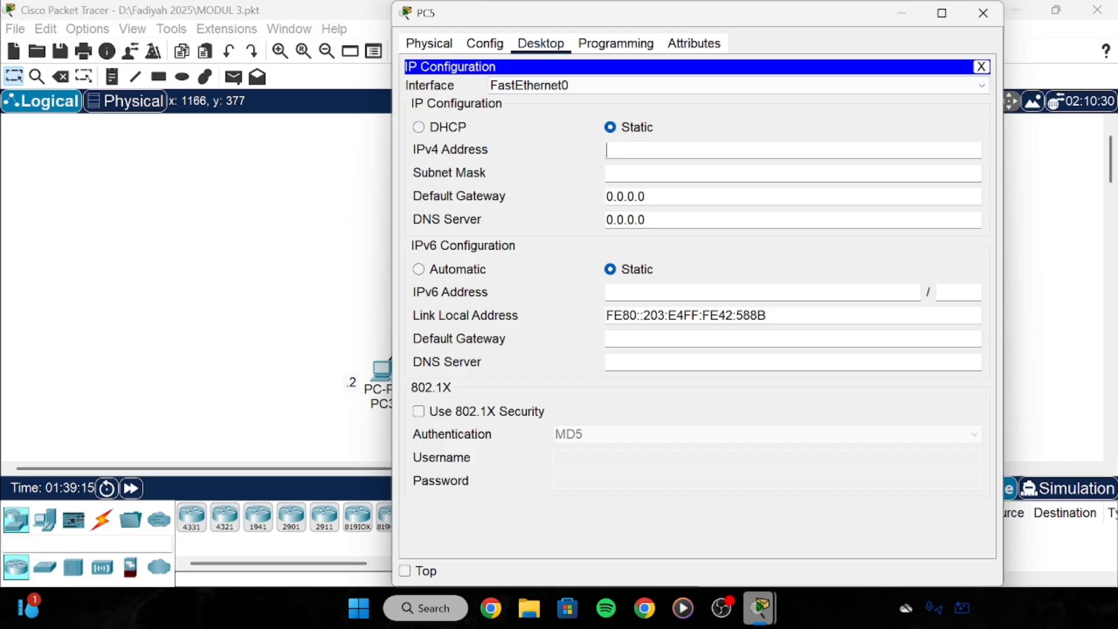
text(20.2)
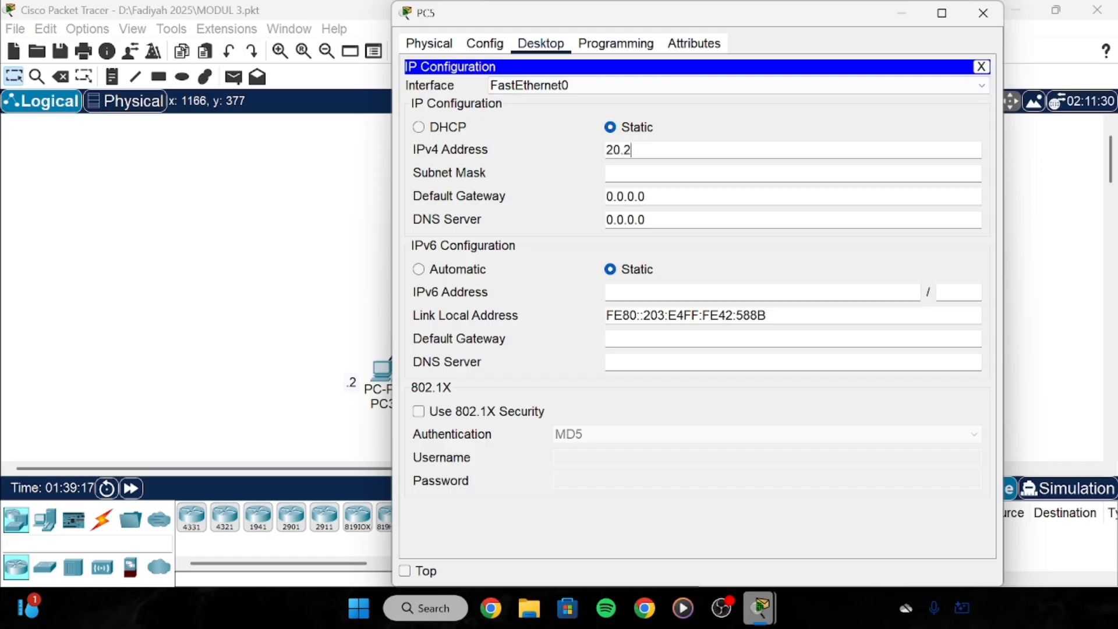
text(0.20.3)
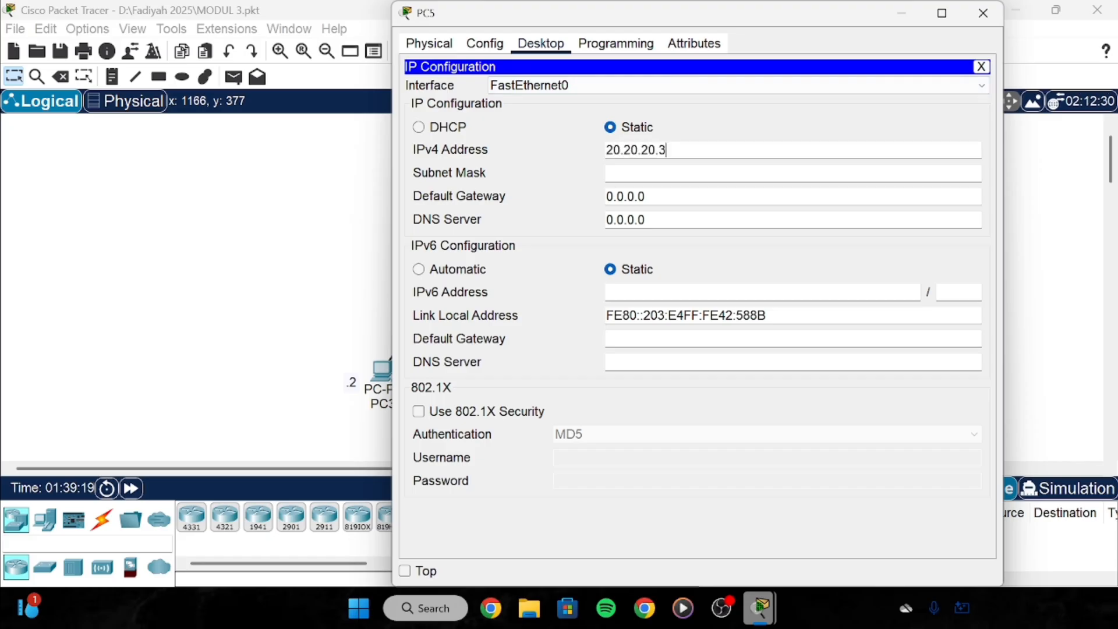
key(BackSpace)
text(2)
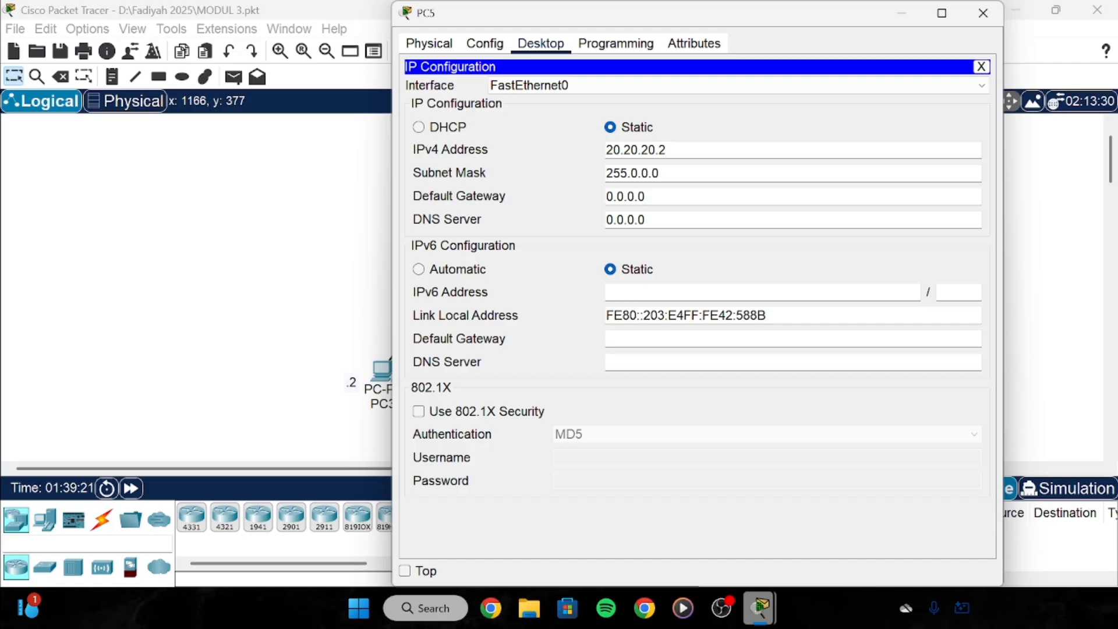
Set PC5's mask to 255.255.255.0 and gateway to 20.20.20.1, then close its window.
click(650, 173)
key(shift+Left)
key(shift+Left)
key(BackSpace)
key(BackSpace)
key(BackSpace)
text(255.255)
key(Tab)
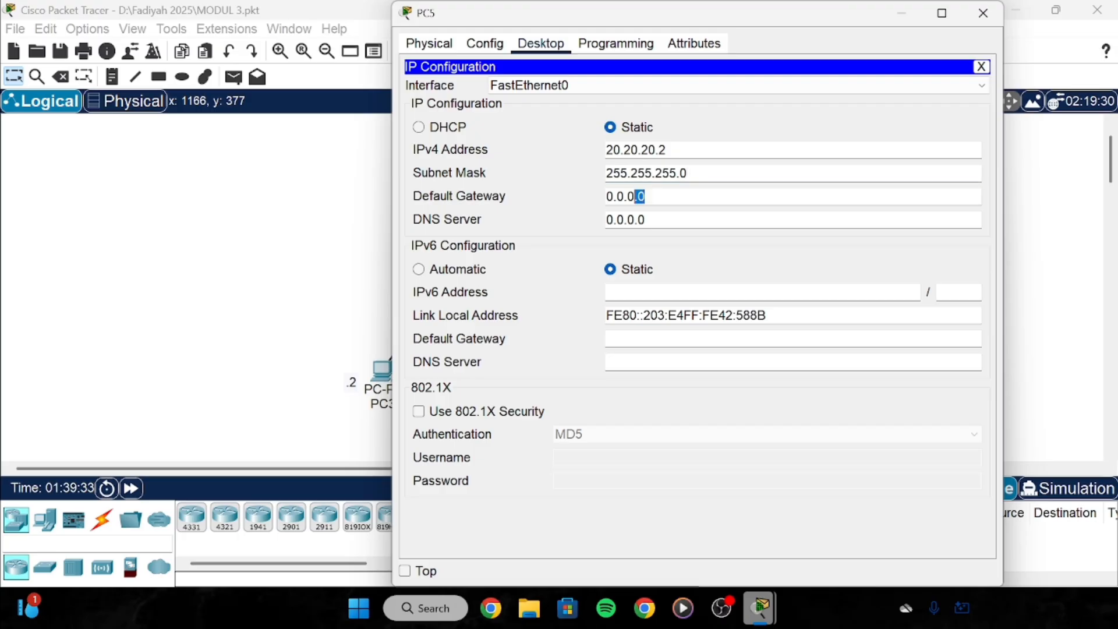
key(BackSpace)
text(20.20.20.)
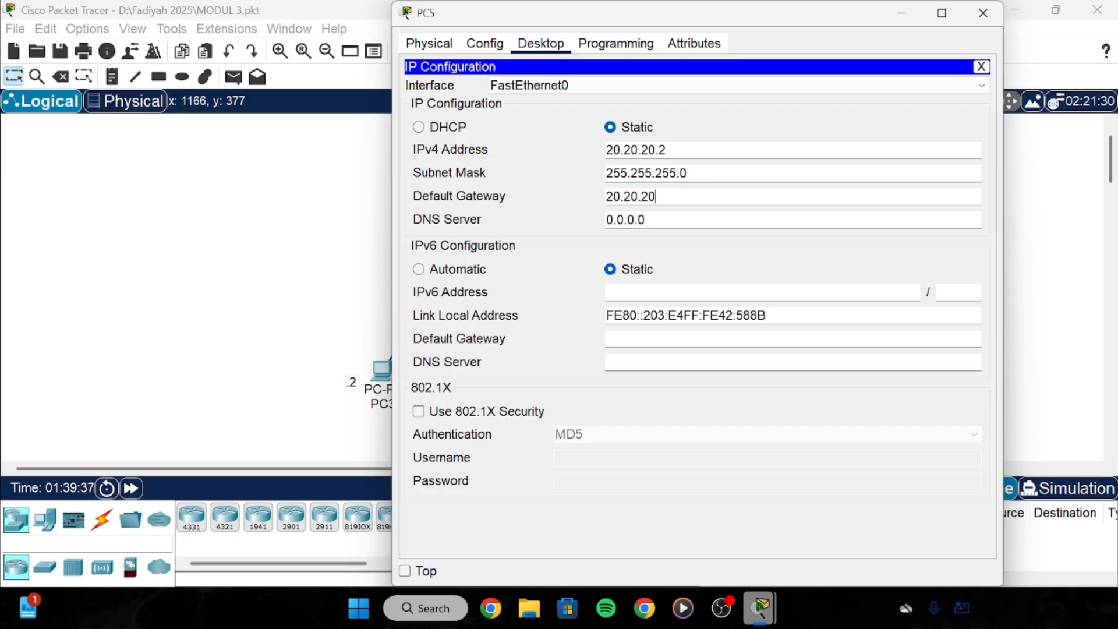
text(1)
click(1000, 22)
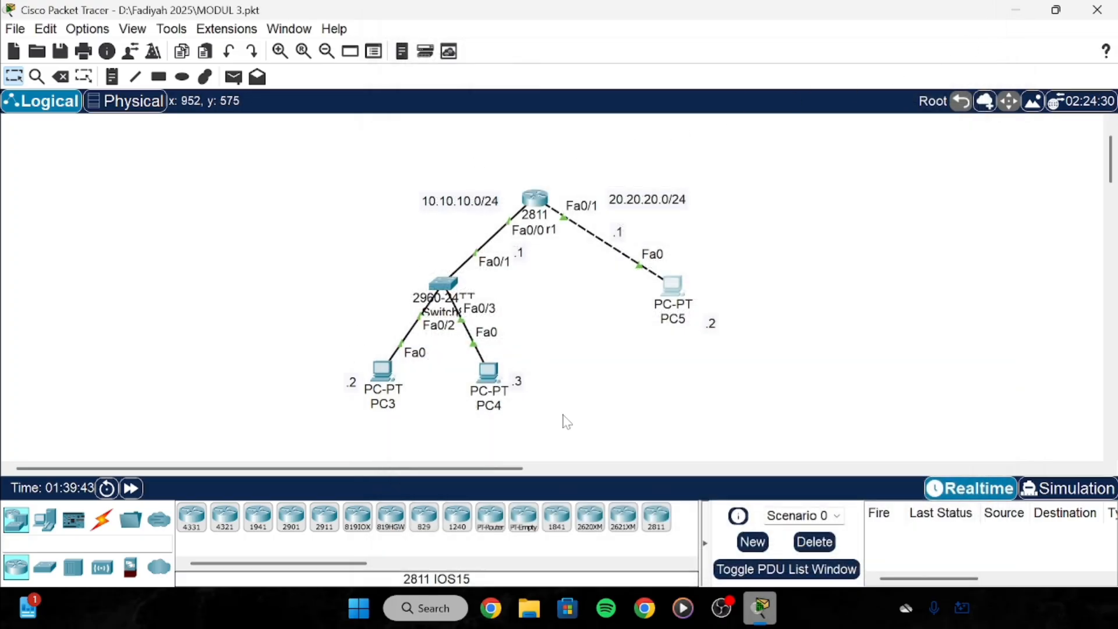
Send simple PDUs from PC3 to PC4 and from PC4 back to PC3.
drag(382, 183, 727, 380)
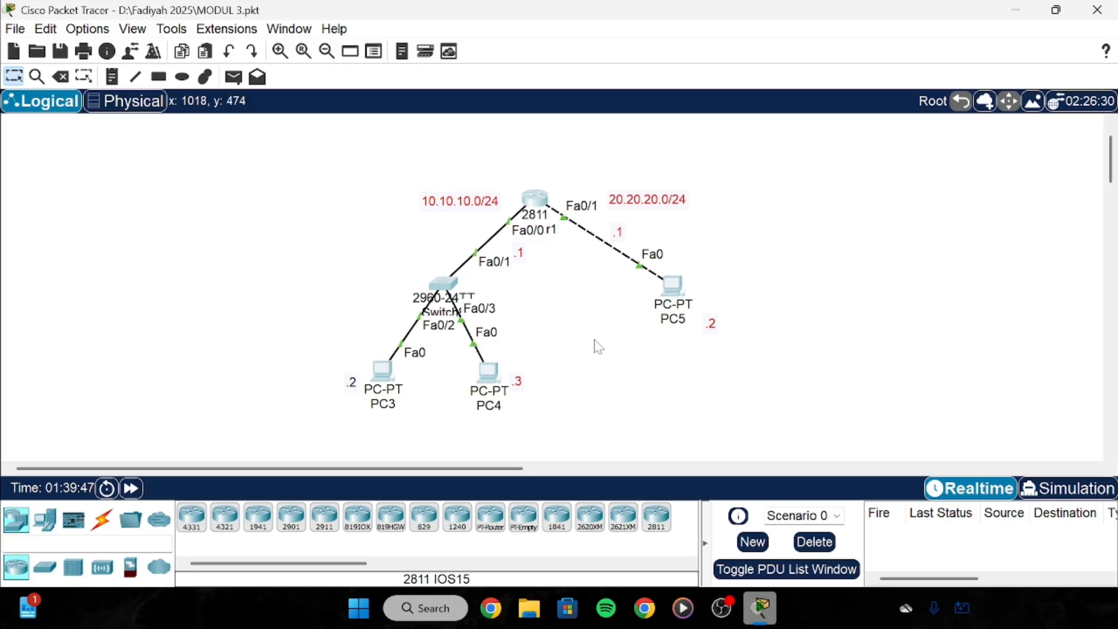
click(233, 76)
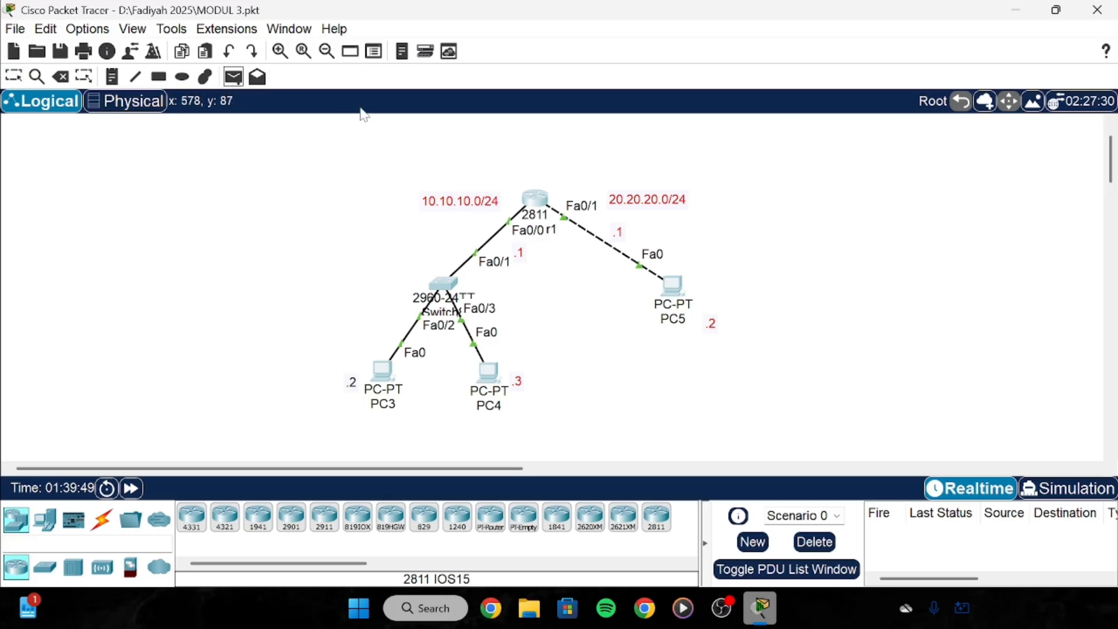
click(385, 372)
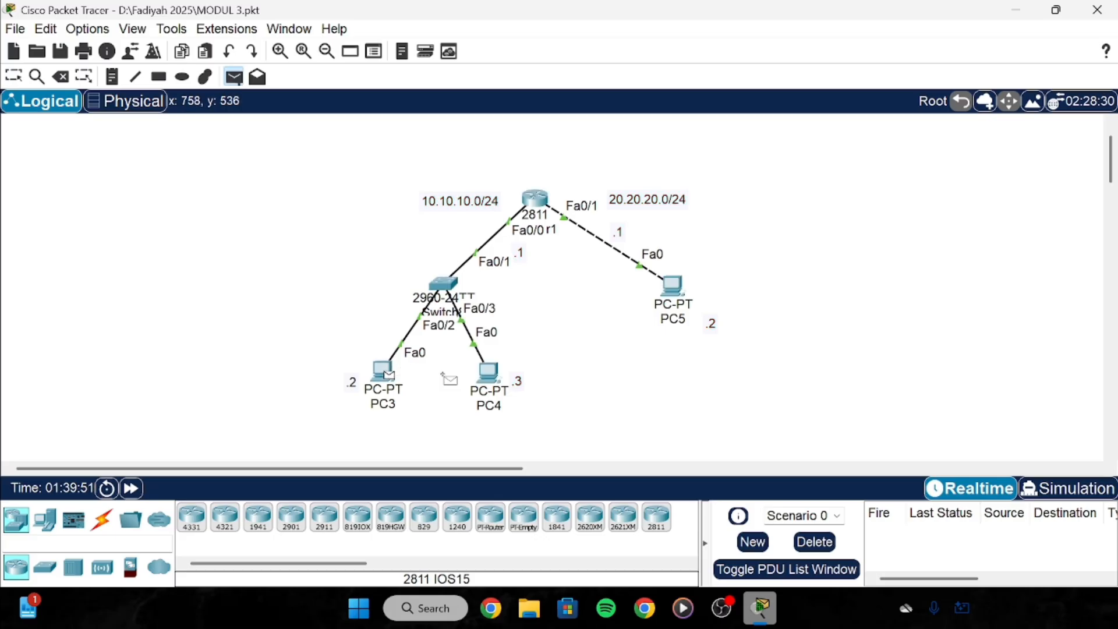
click(489, 373)
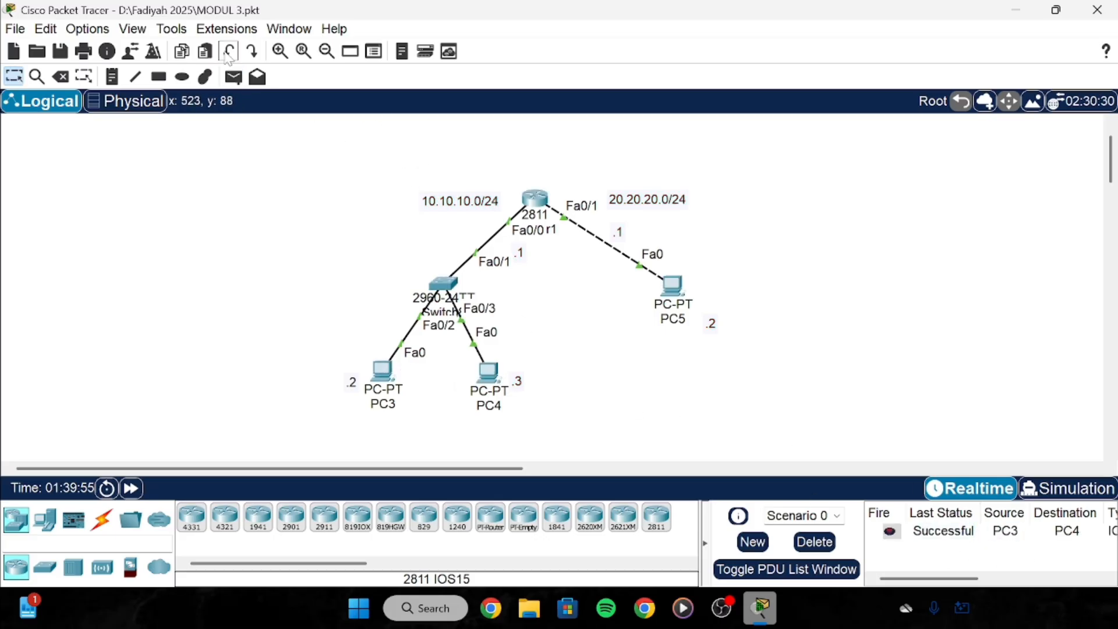
click(234, 76)
click(490, 372)
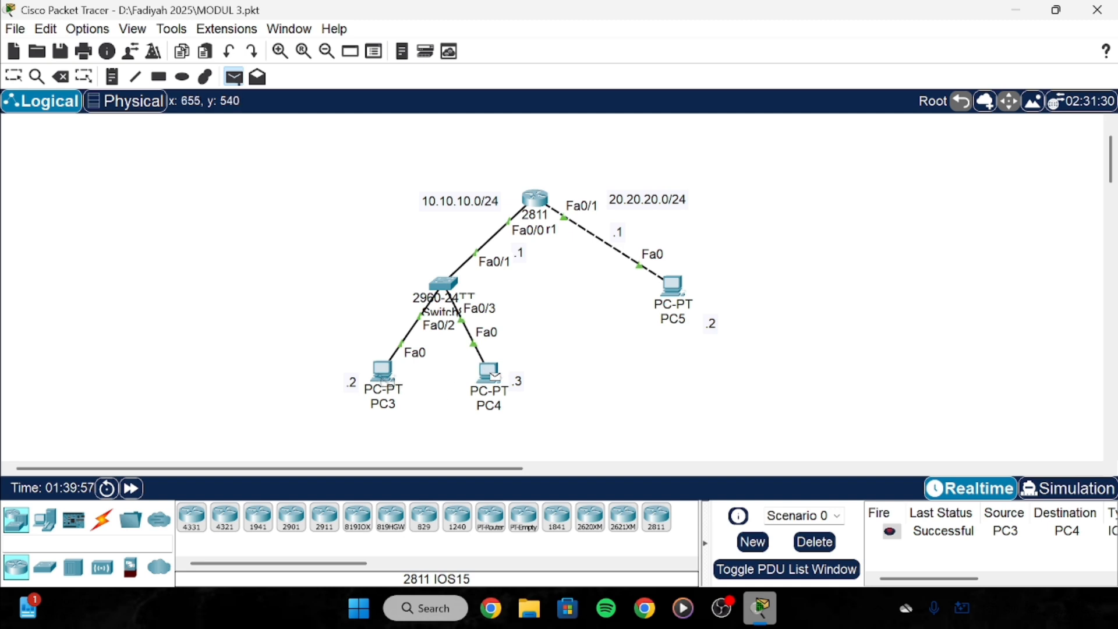
click(384, 373)
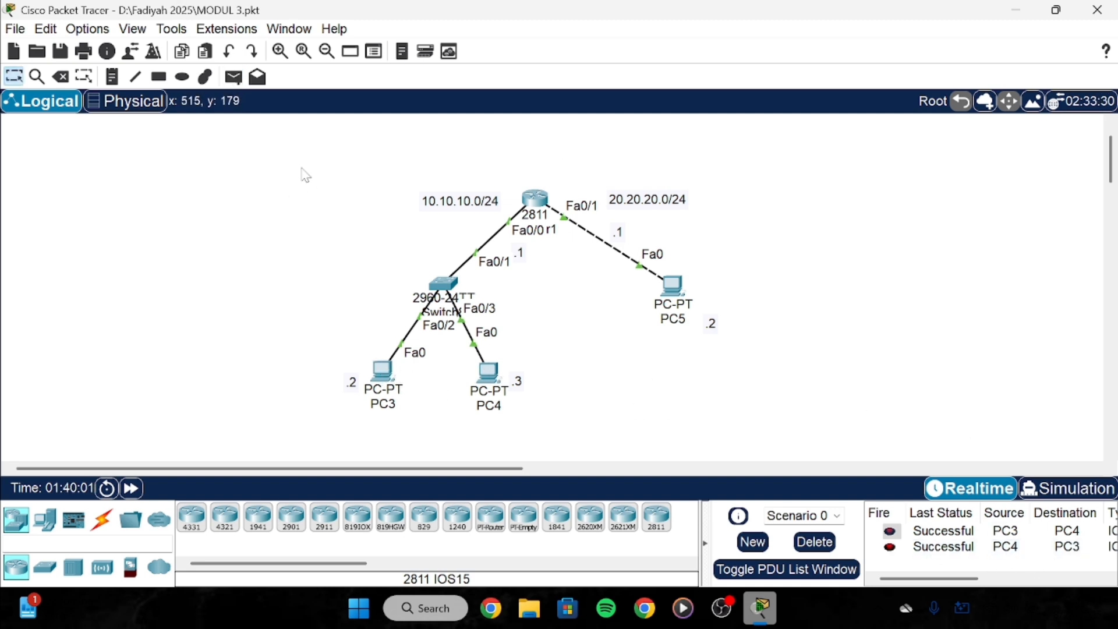
Send two simple PDUs from PC4 to PC5, which fail.
drag(366, 252, 541, 458)
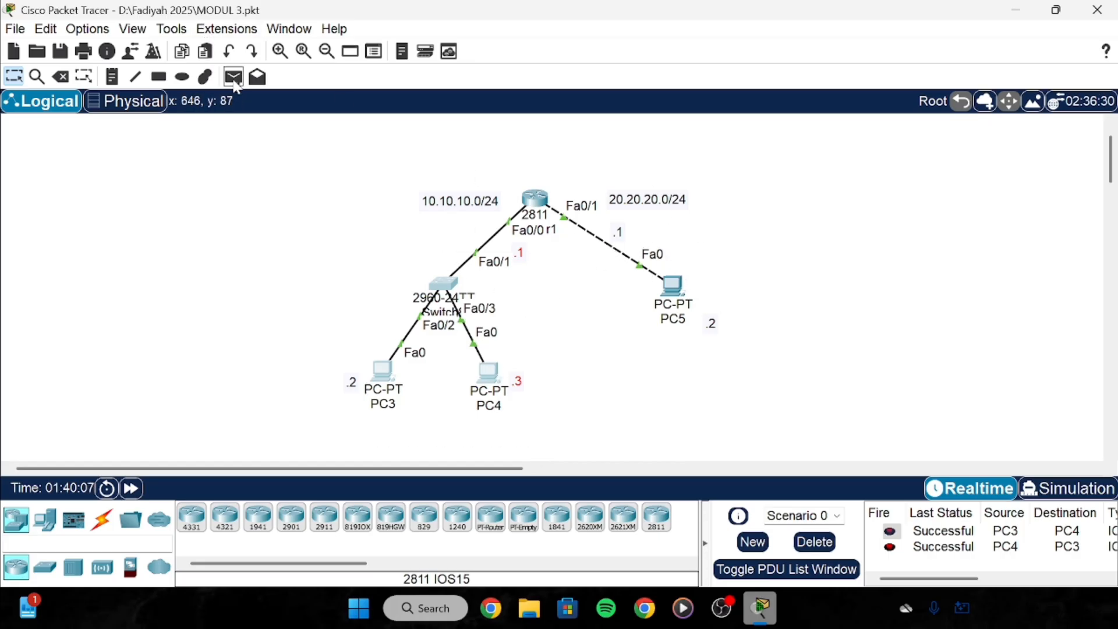
click(235, 83)
click(490, 375)
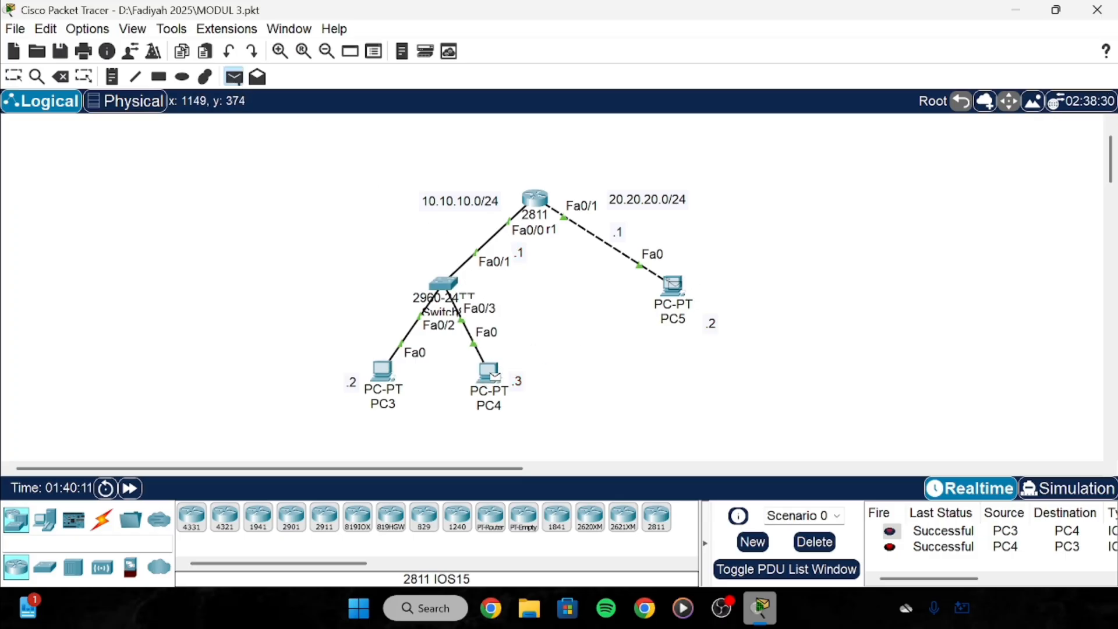
click(673, 286)
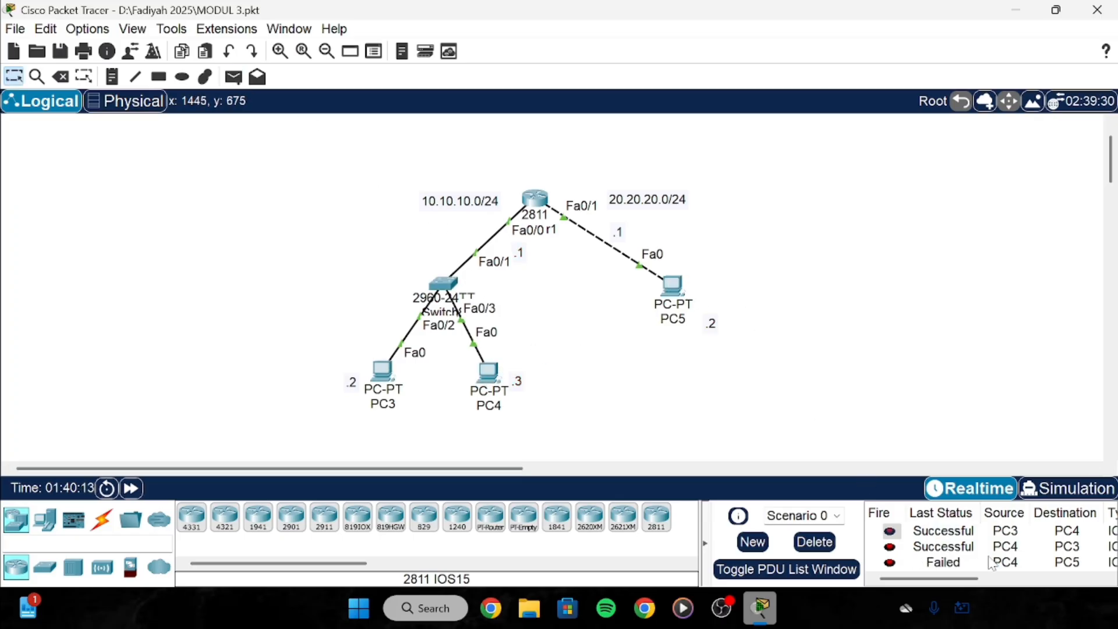
click(234, 77)
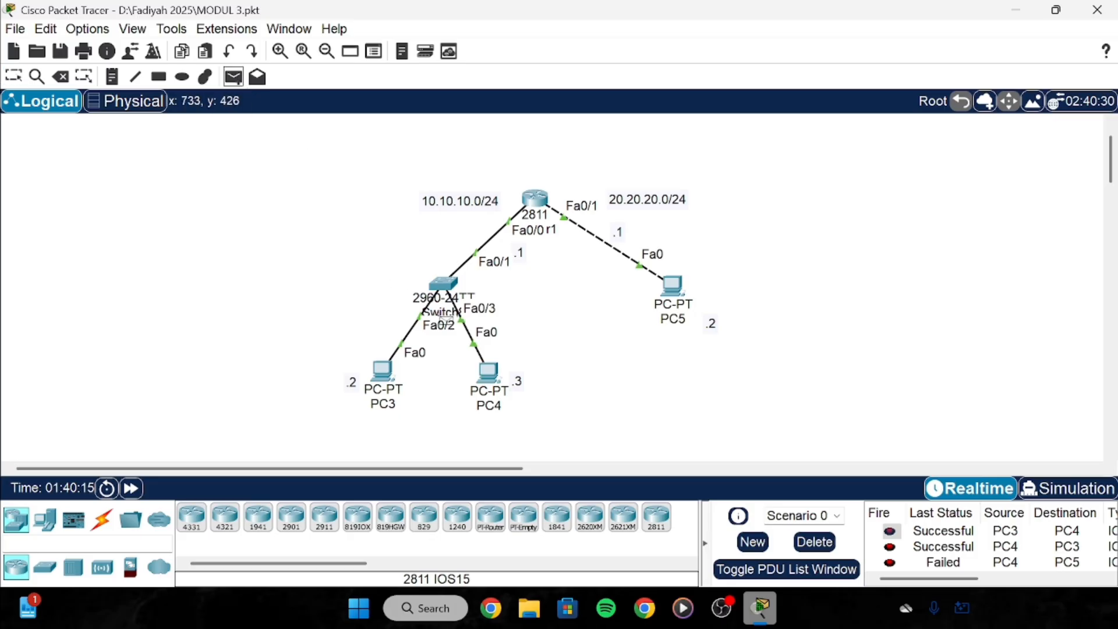
click(494, 373)
click(678, 289)
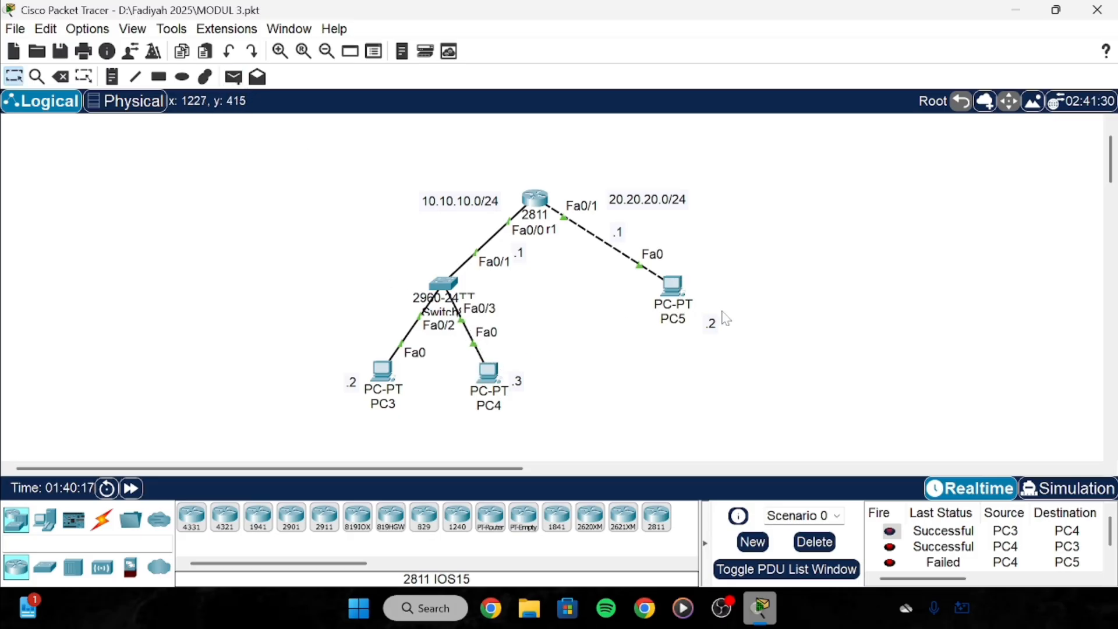
Send two simple PDUs from PC3 to PC5 and check they succeed in the PDU list.
click(1111, 564)
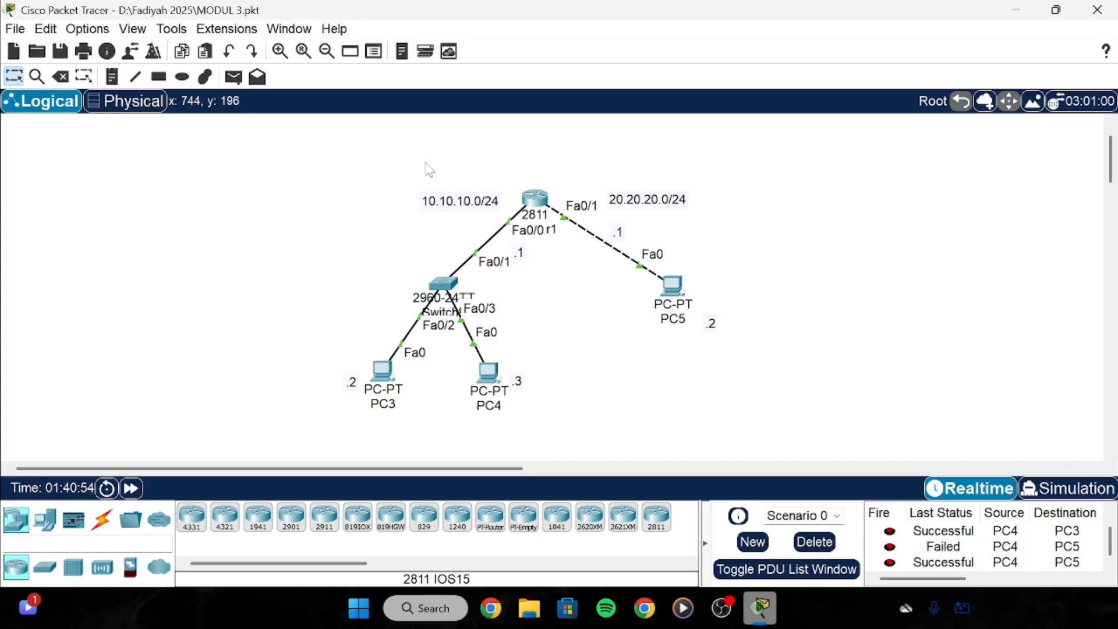
click(234, 77)
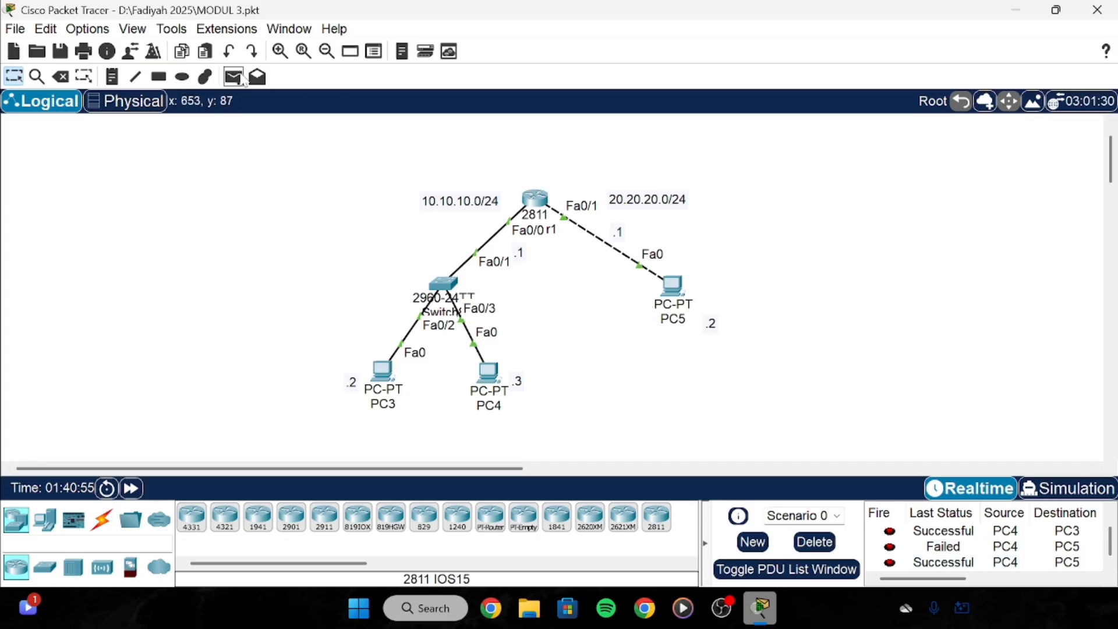
click(377, 372)
click(673, 285)
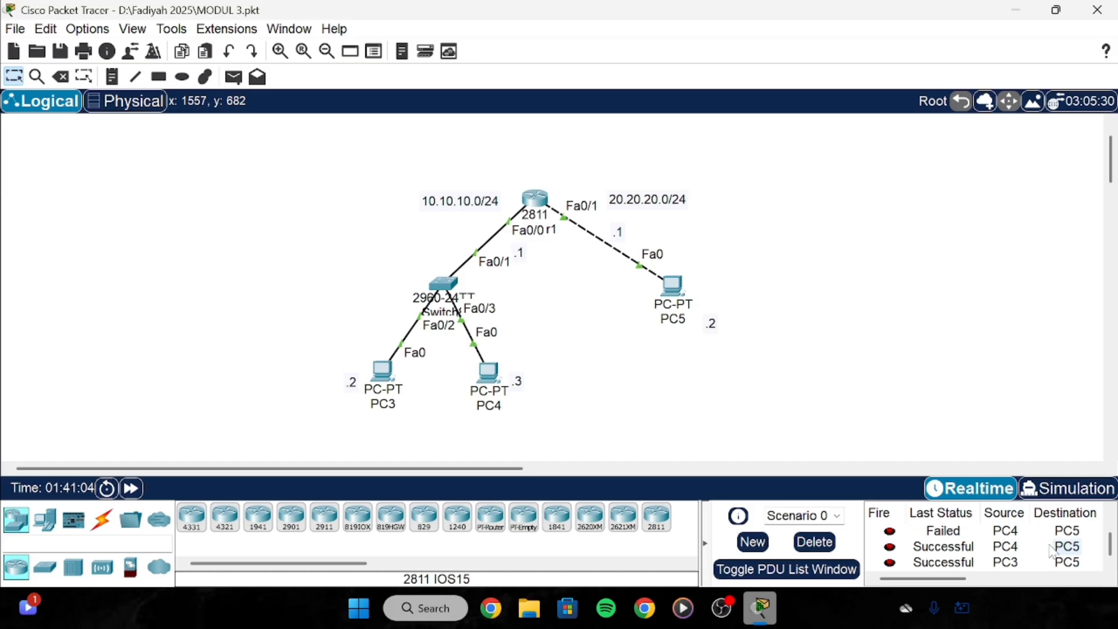
click(234, 76)
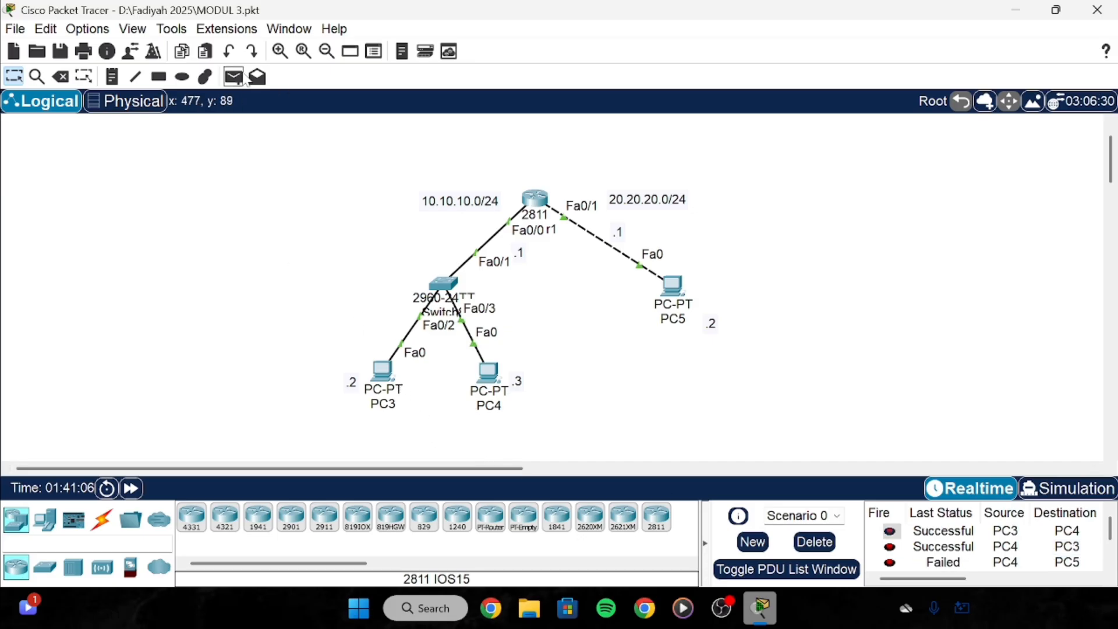
click(379, 373)
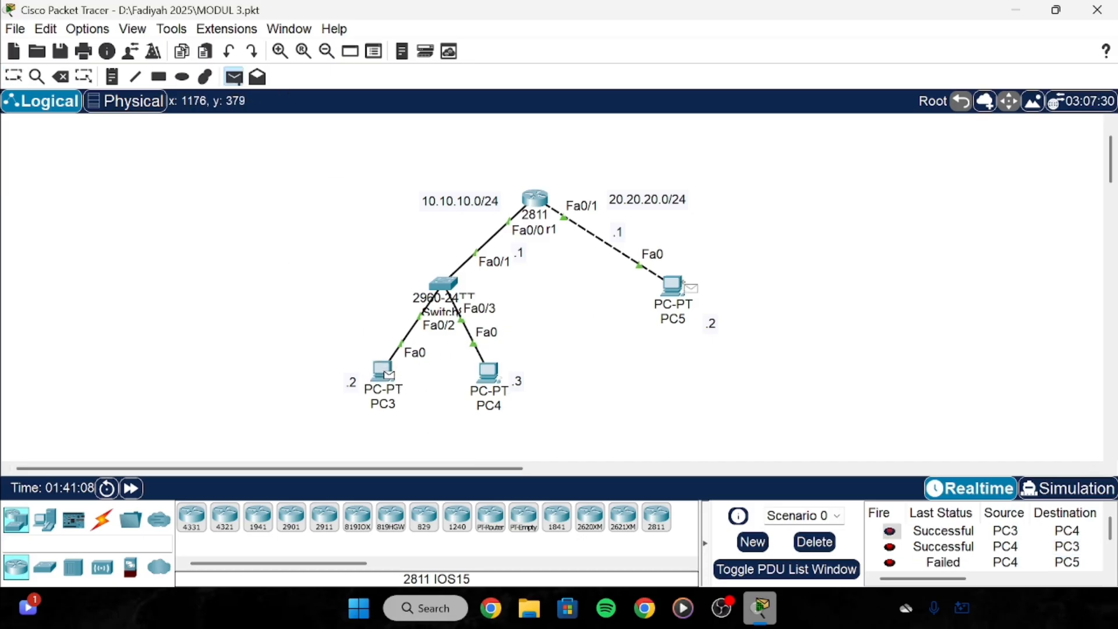
click(670, 291)
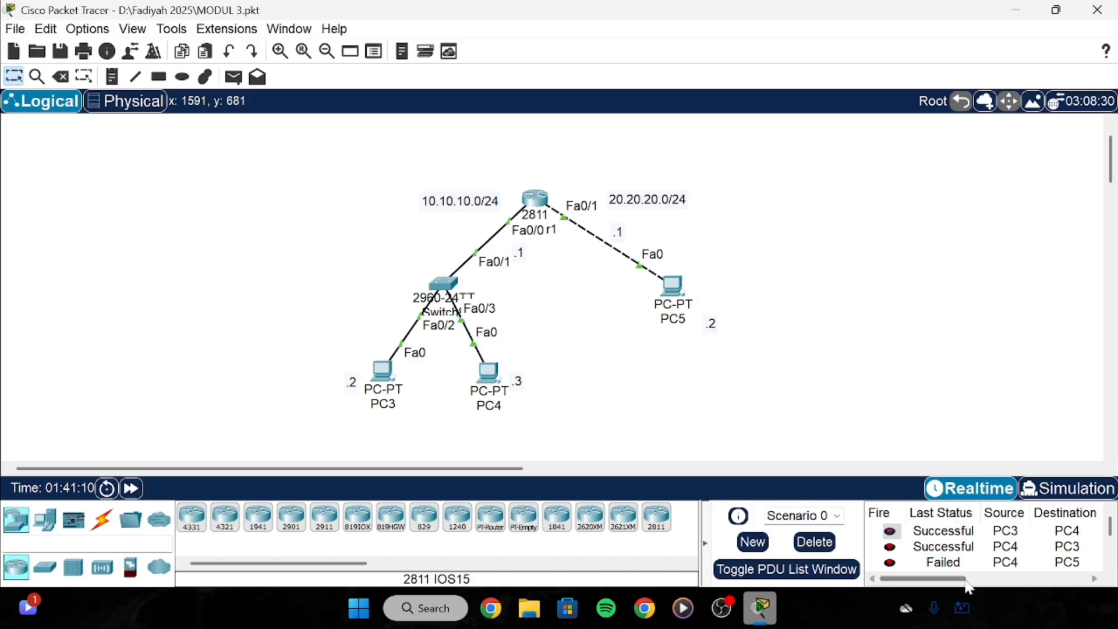
scroll(990, 548, down, 2)
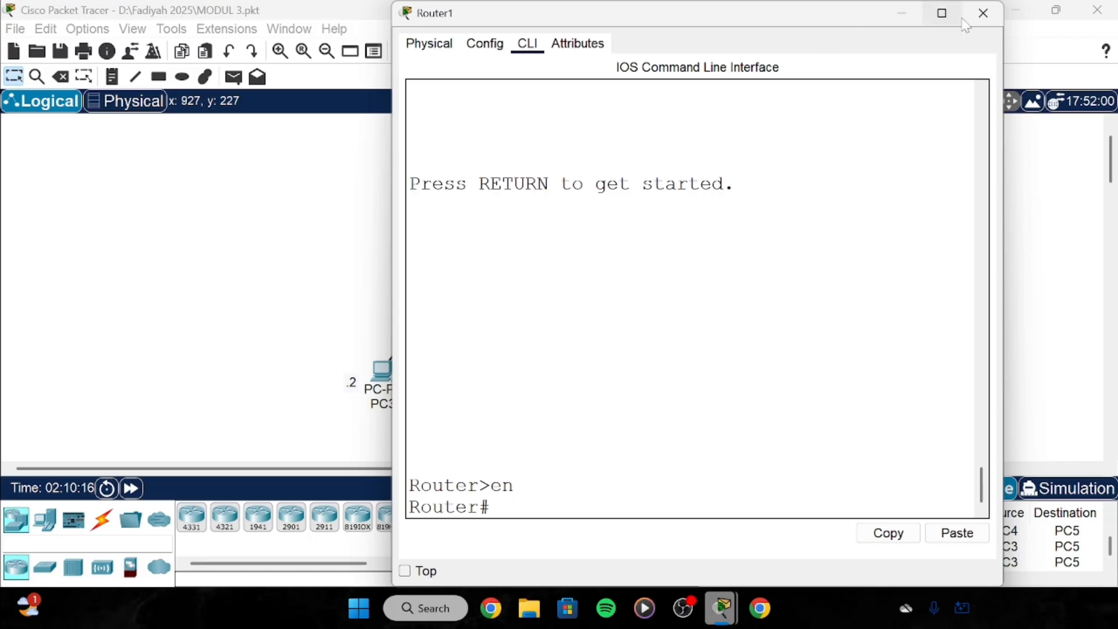
Reopen the 2811 router's CLI and enter interface fa0/0 configuration via conf t.
click(983, 12)
click(539, 200)
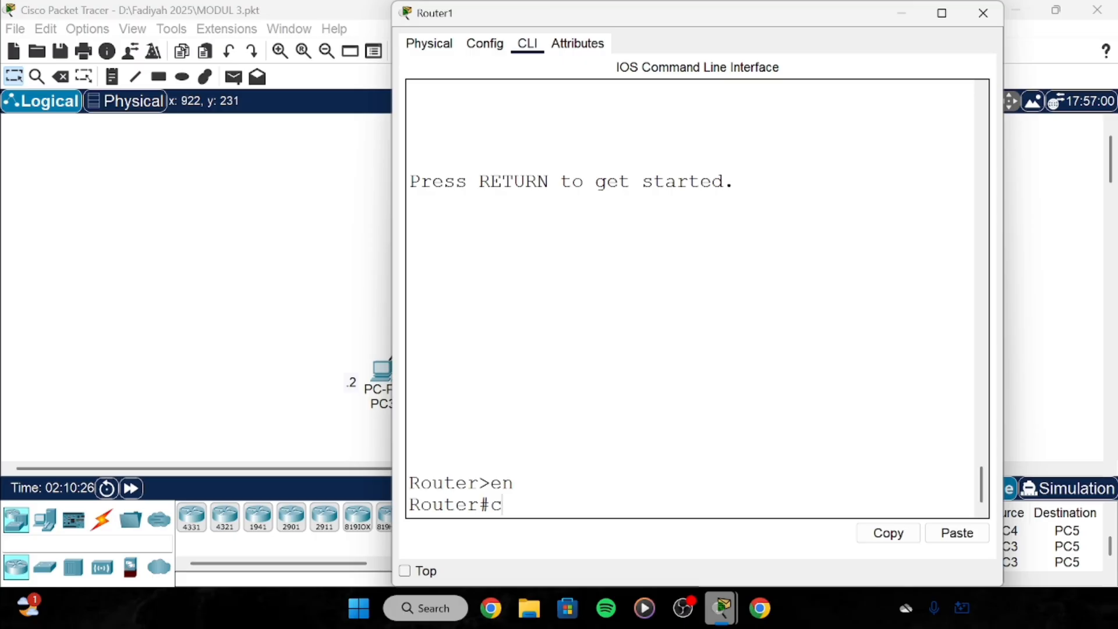
text(onf t)
key(Return)
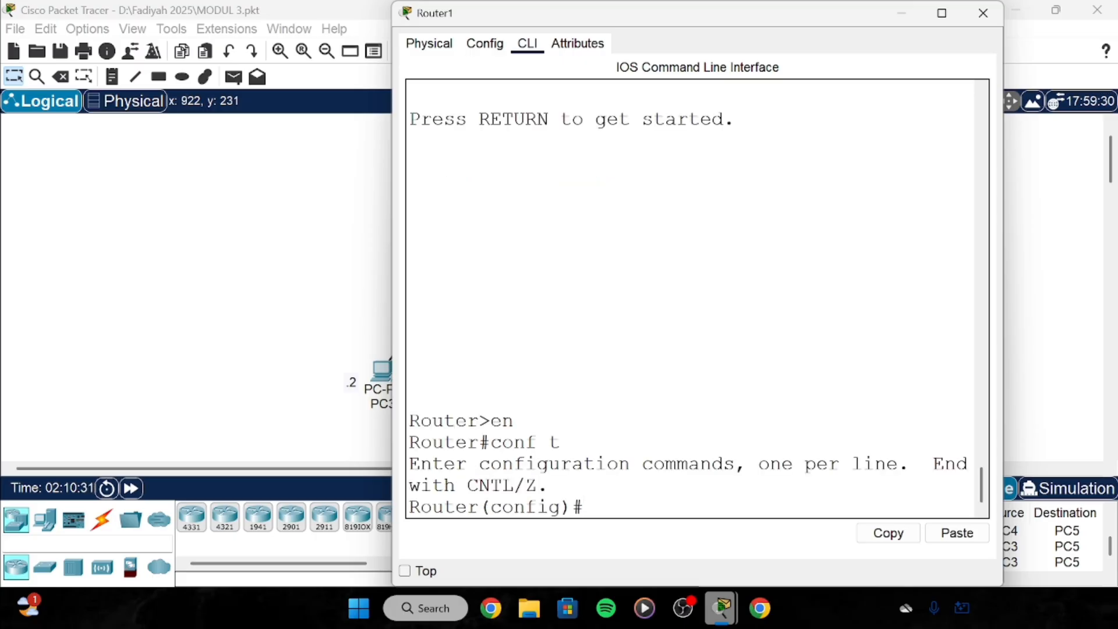
text(interface fa0/0)
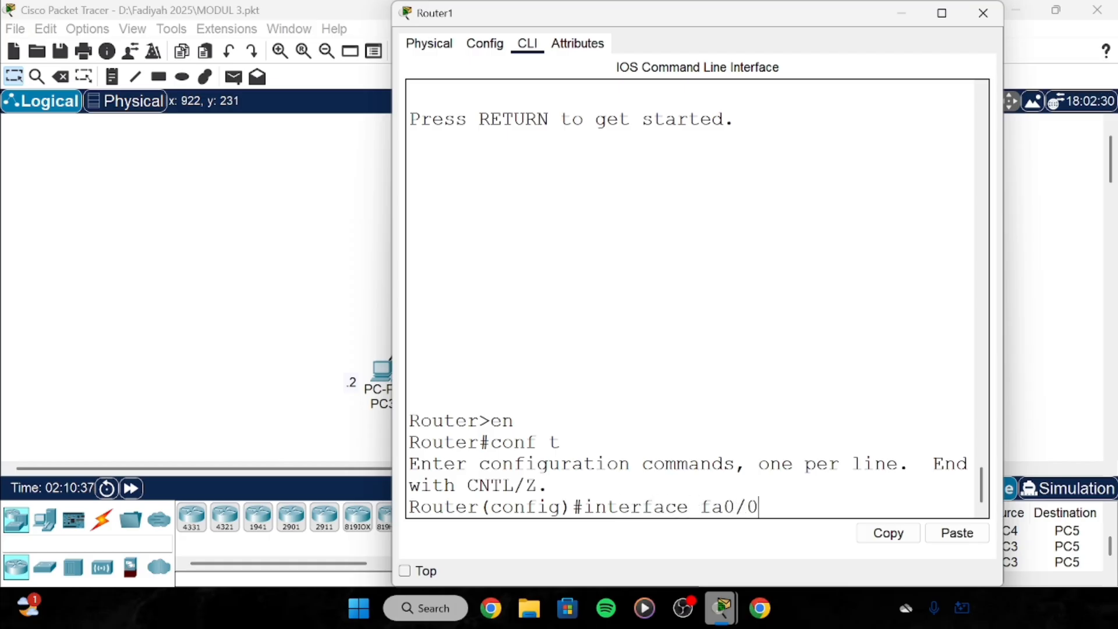
key(Return)
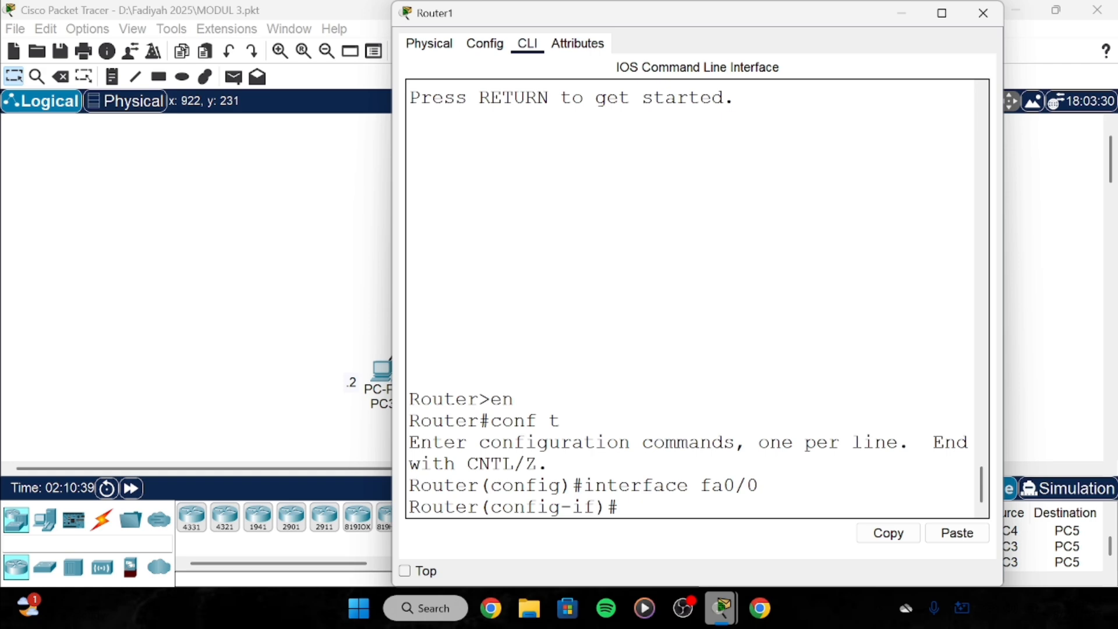
Exit, re-enter interface fa0/0, then run end to return to Router#.
text(exit)
key(Return)
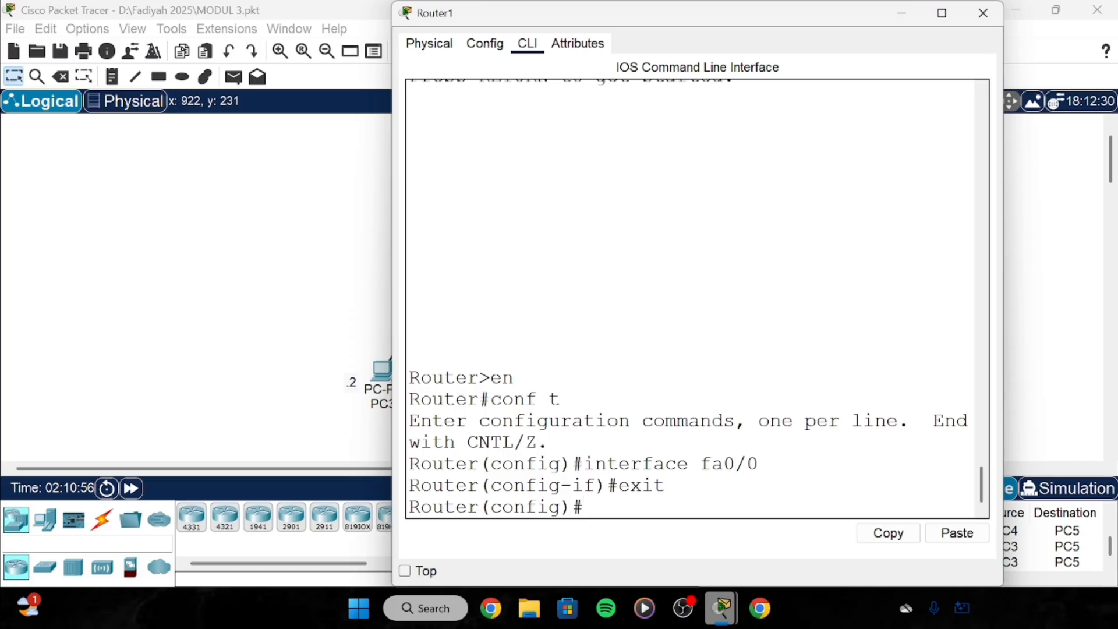
text(interface fa)
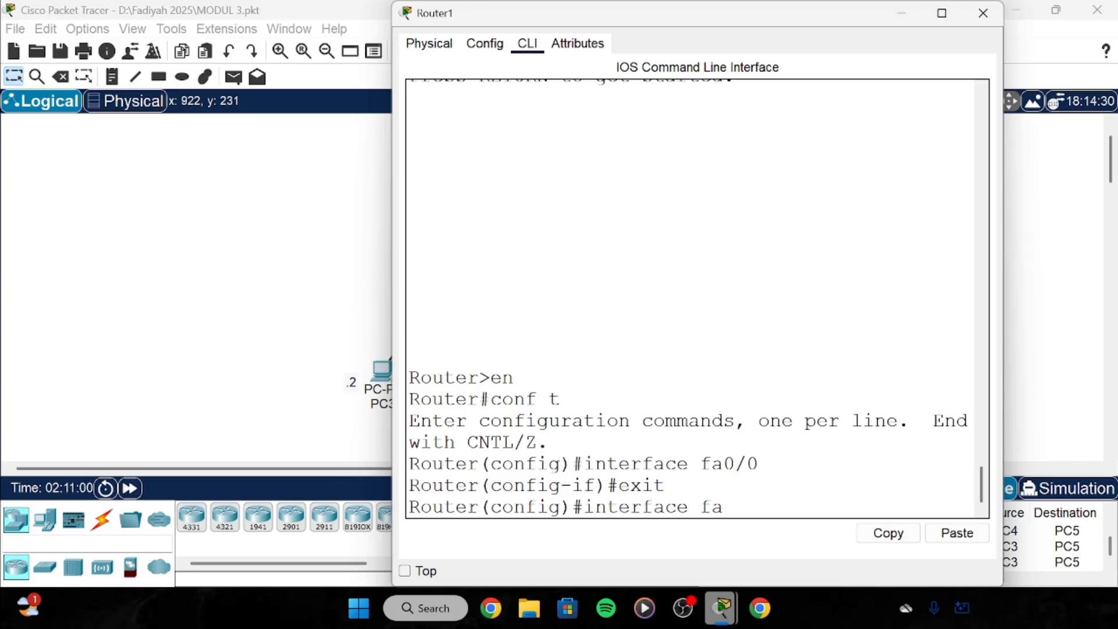
text(0/0)
key(Return)
text(en)
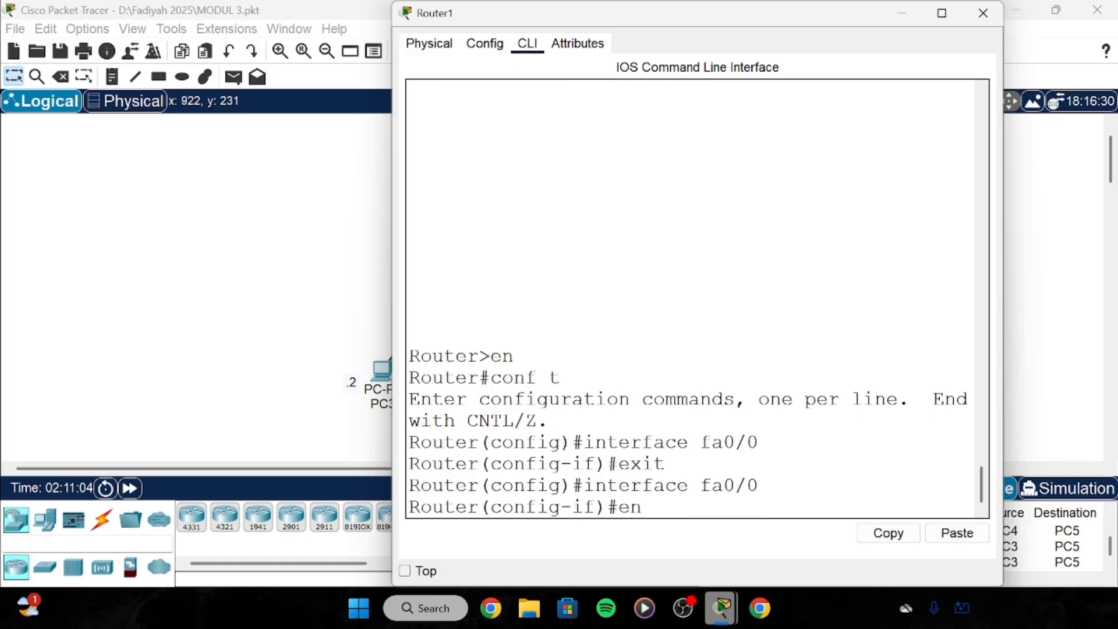
text(d)
key(Return)
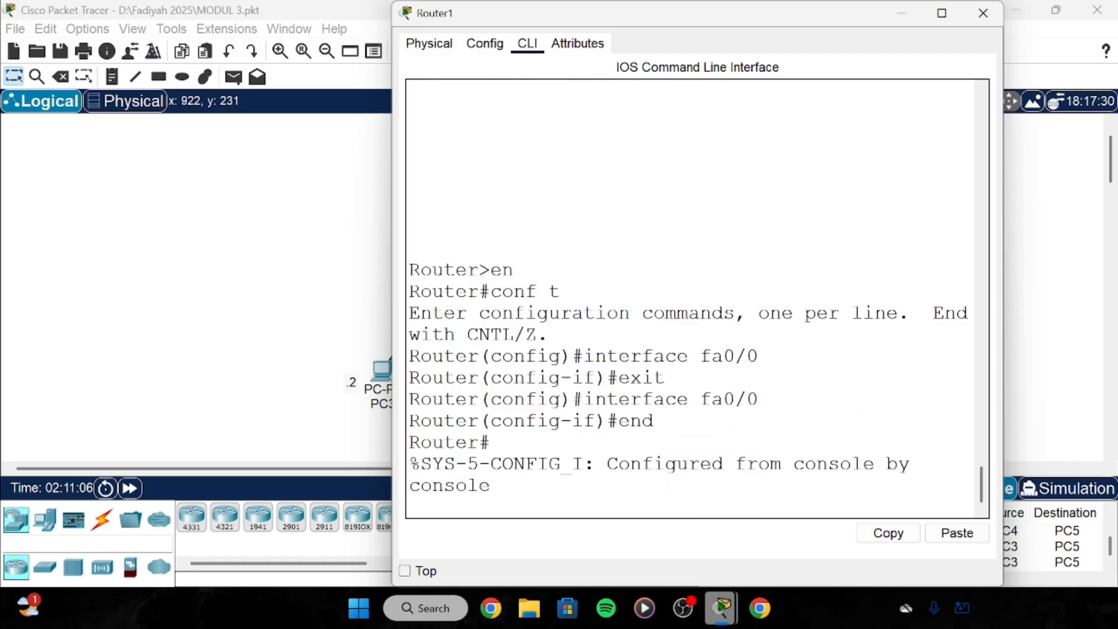
key(Return)
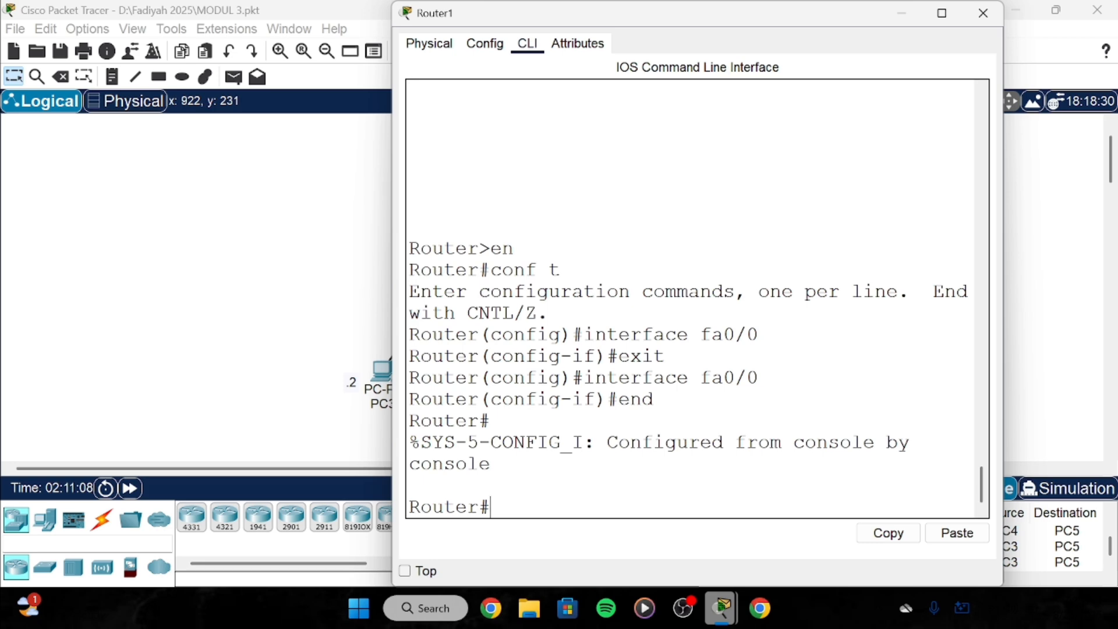